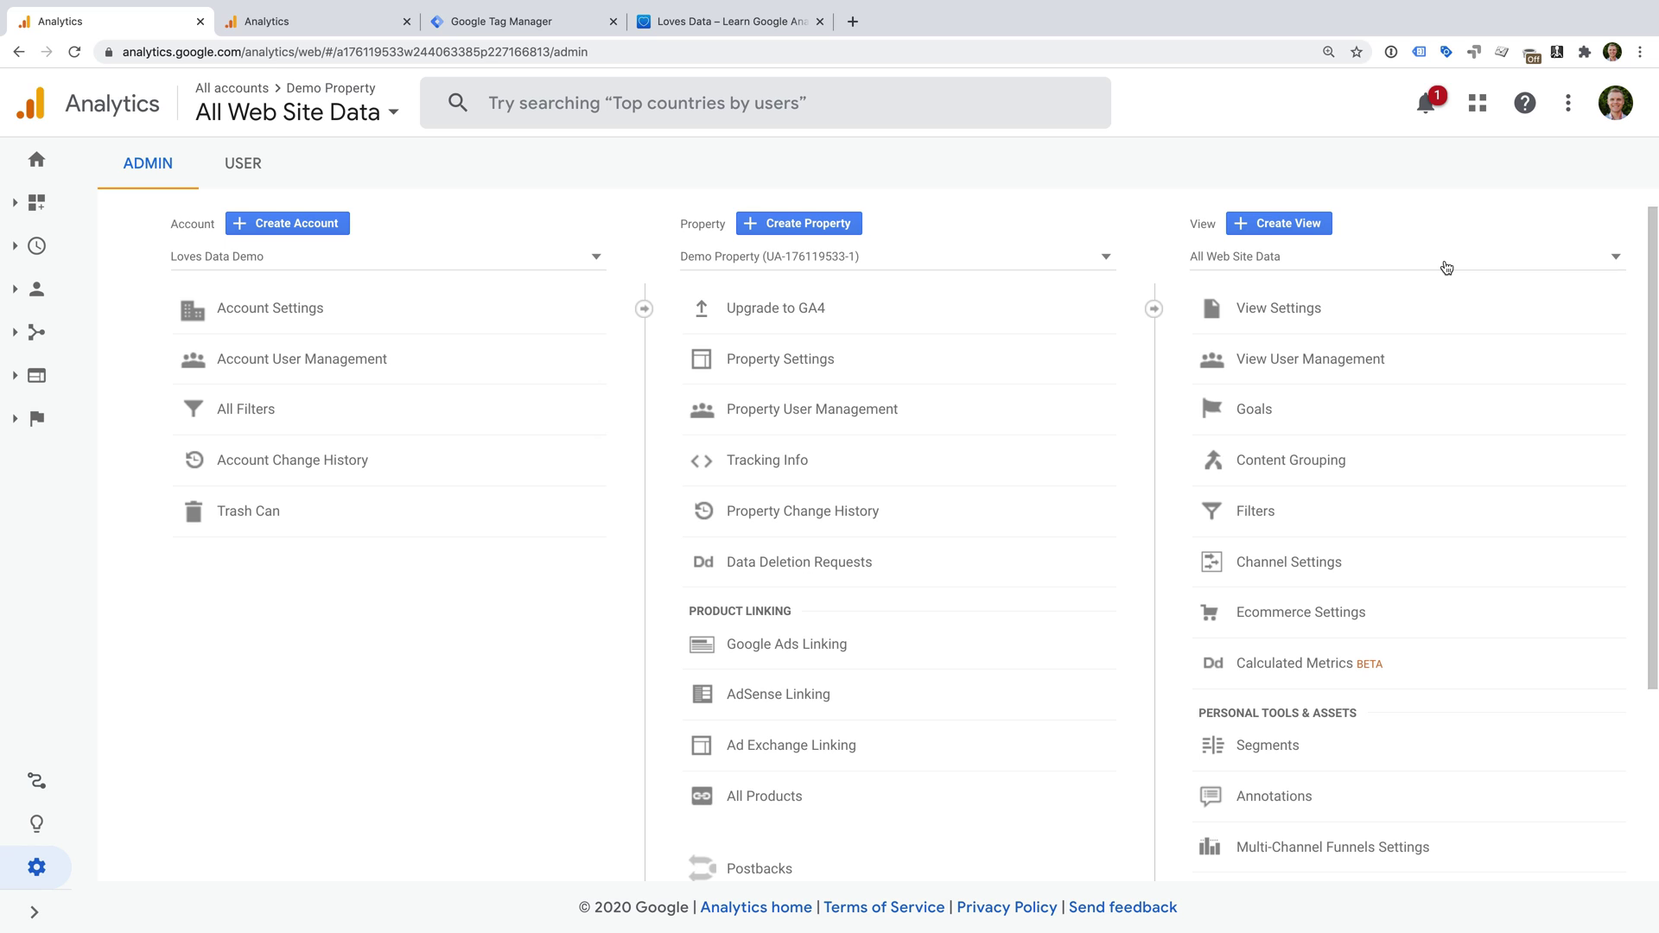
click(1049, 259)
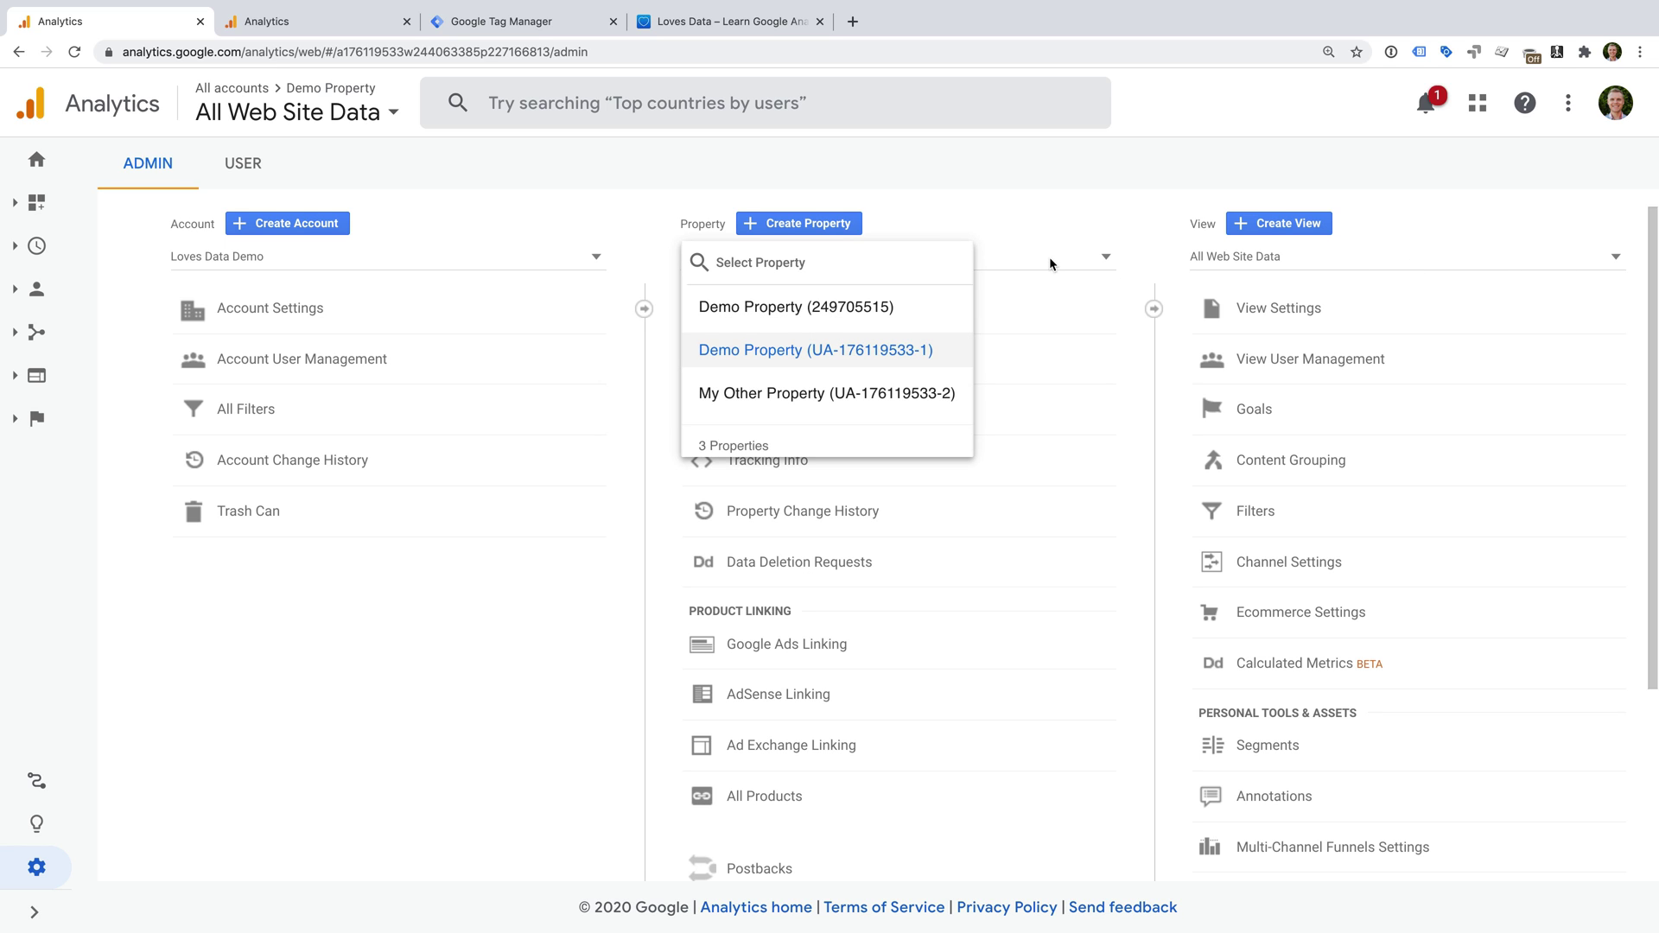
click(934, 307)
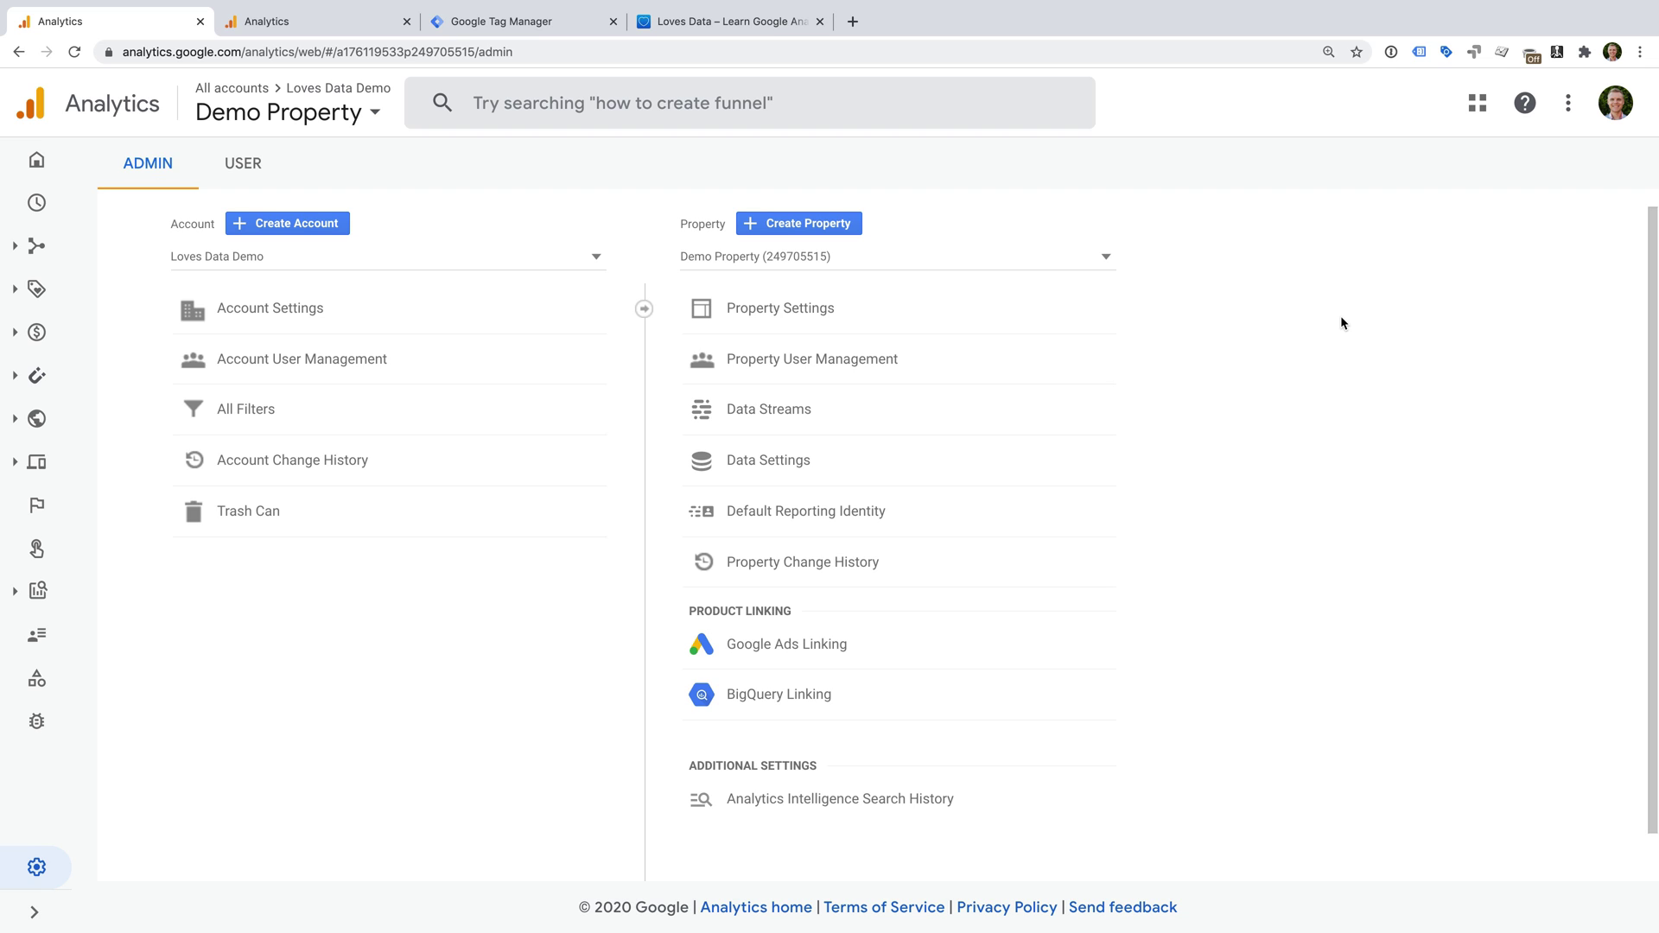
click(1075, 261)
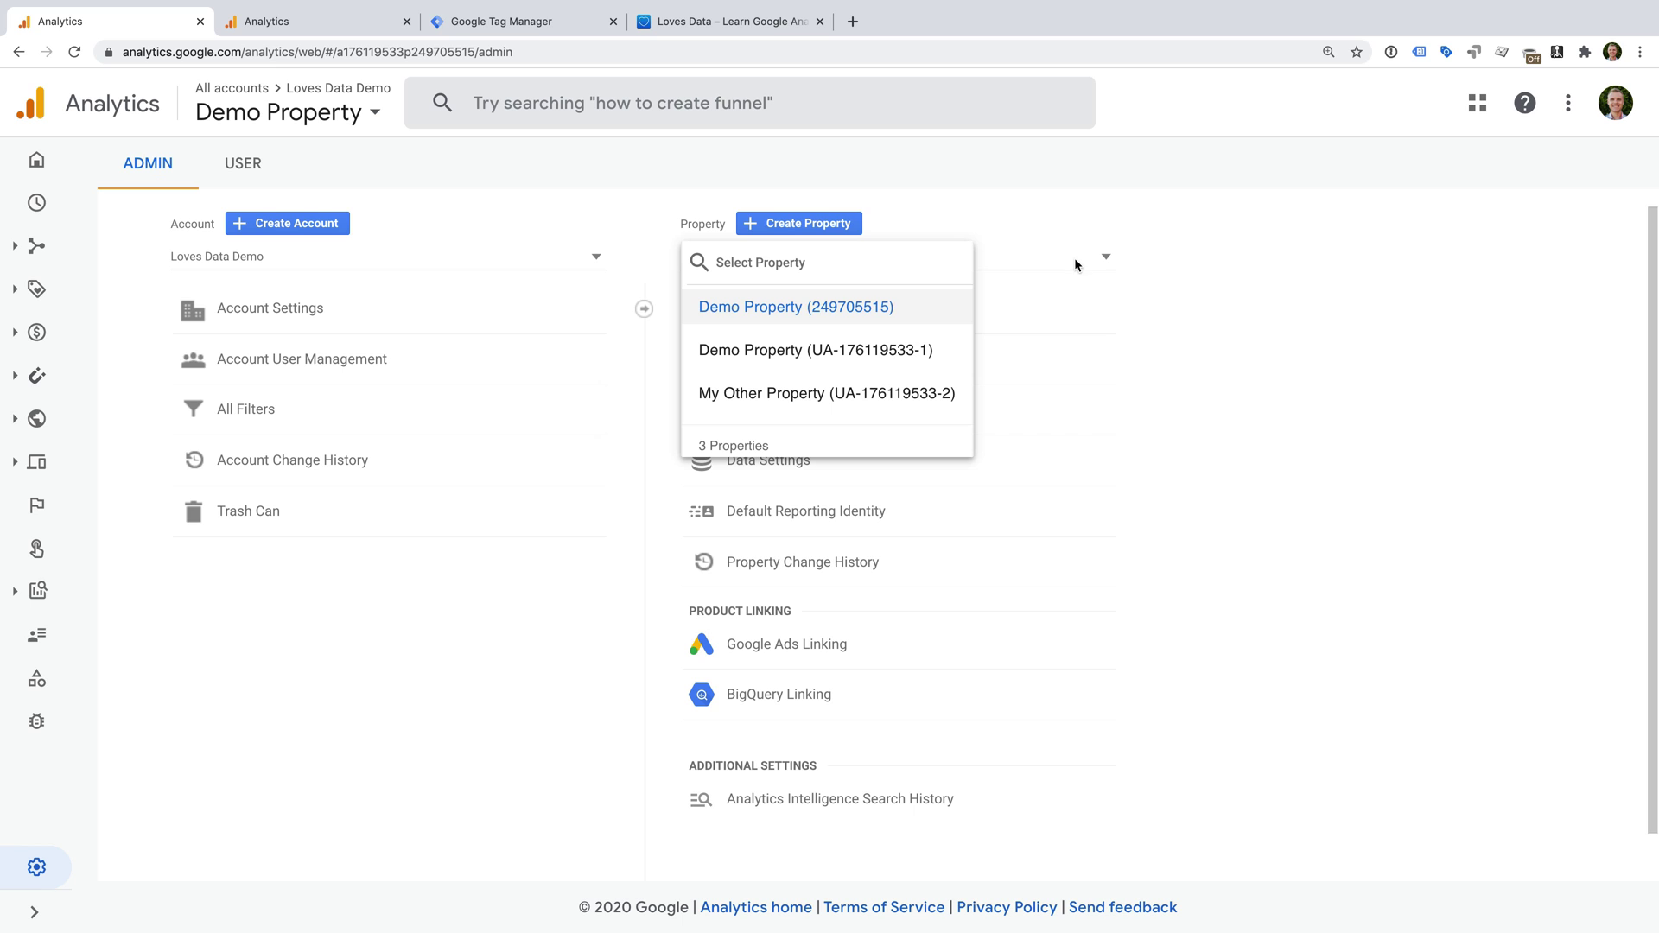
click(894, 354)
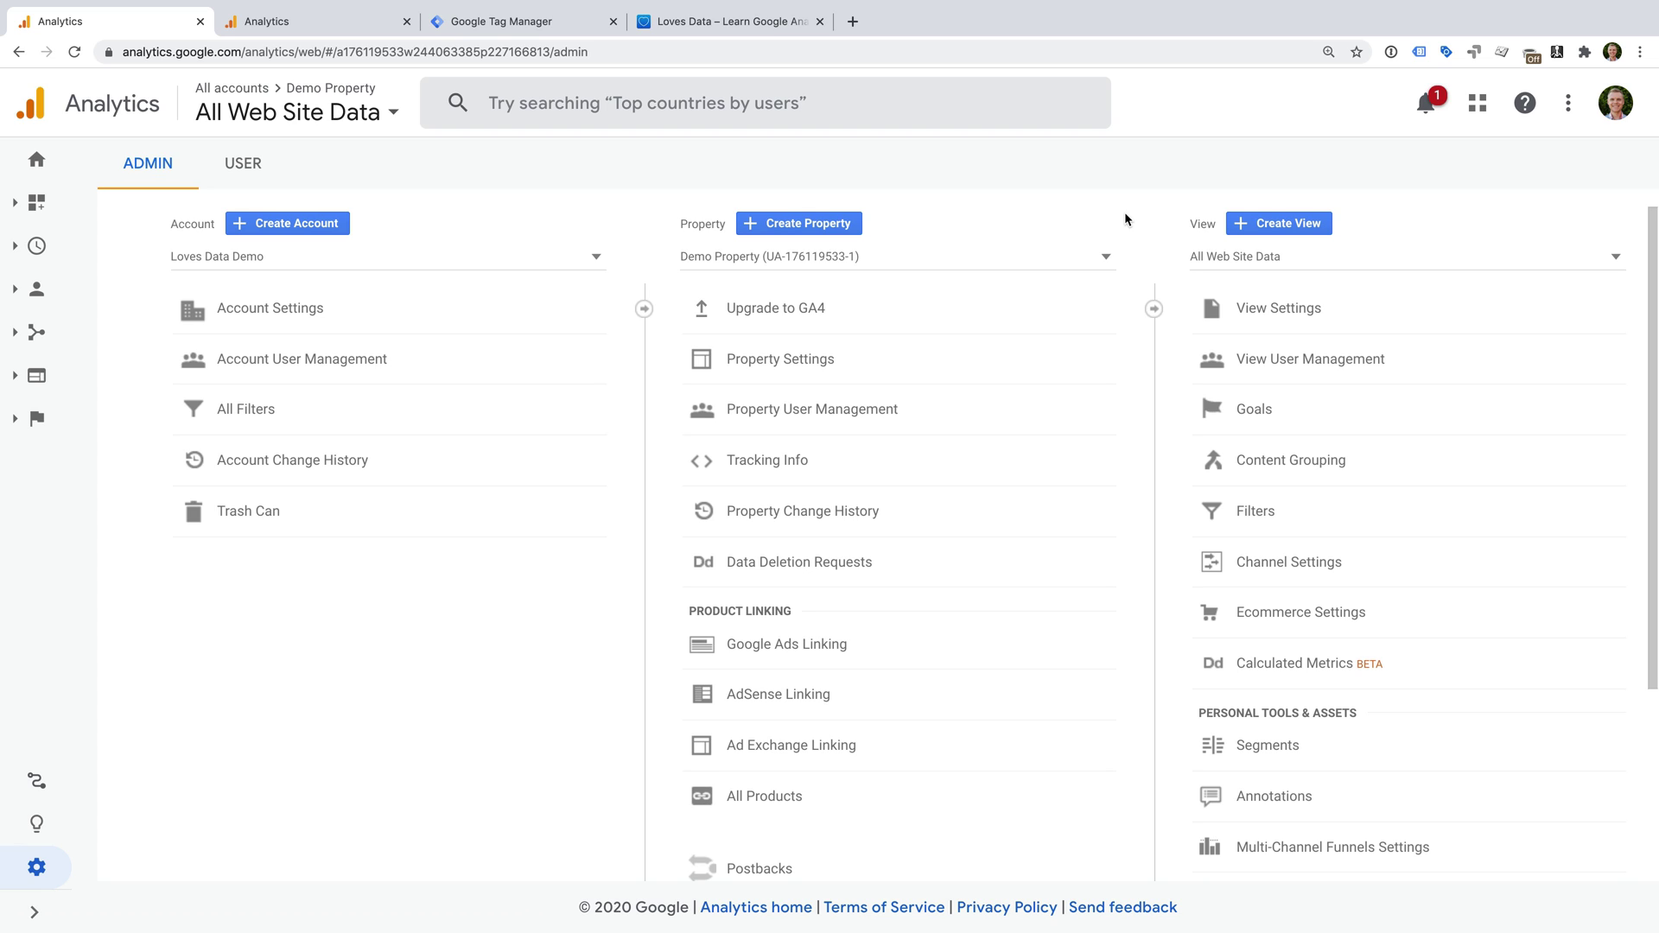
Start the Upgrade to GA4 flow and choose Get Started to create a new GA4 property.
click(860, 309)
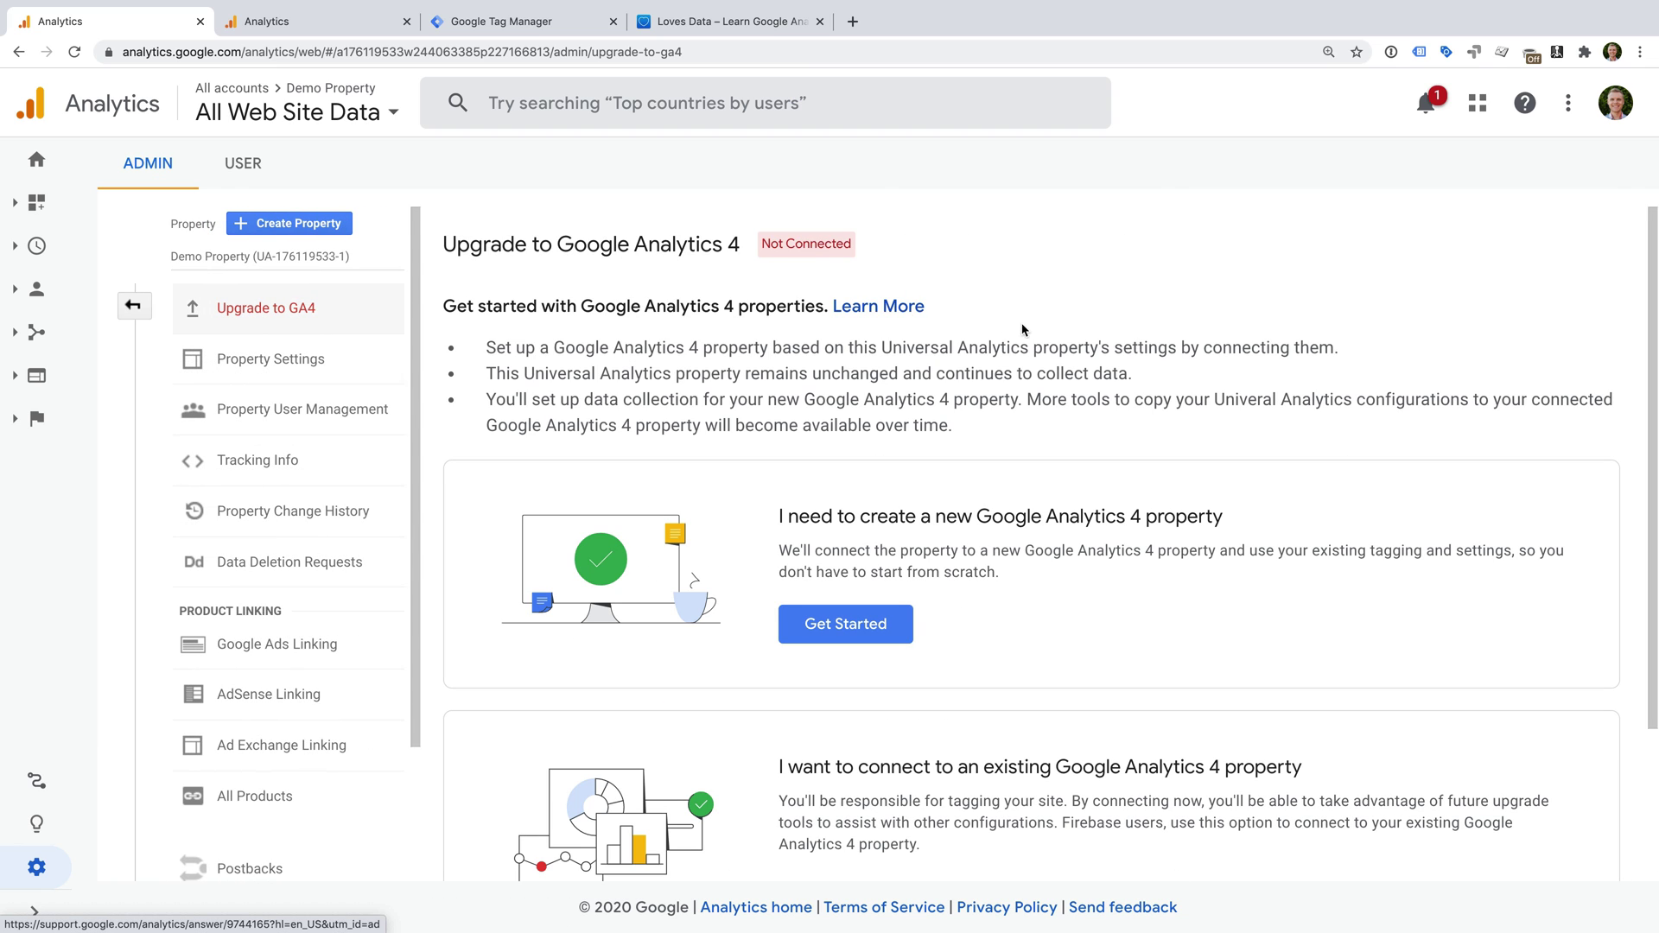
scroll(1033, 323, down, 3)
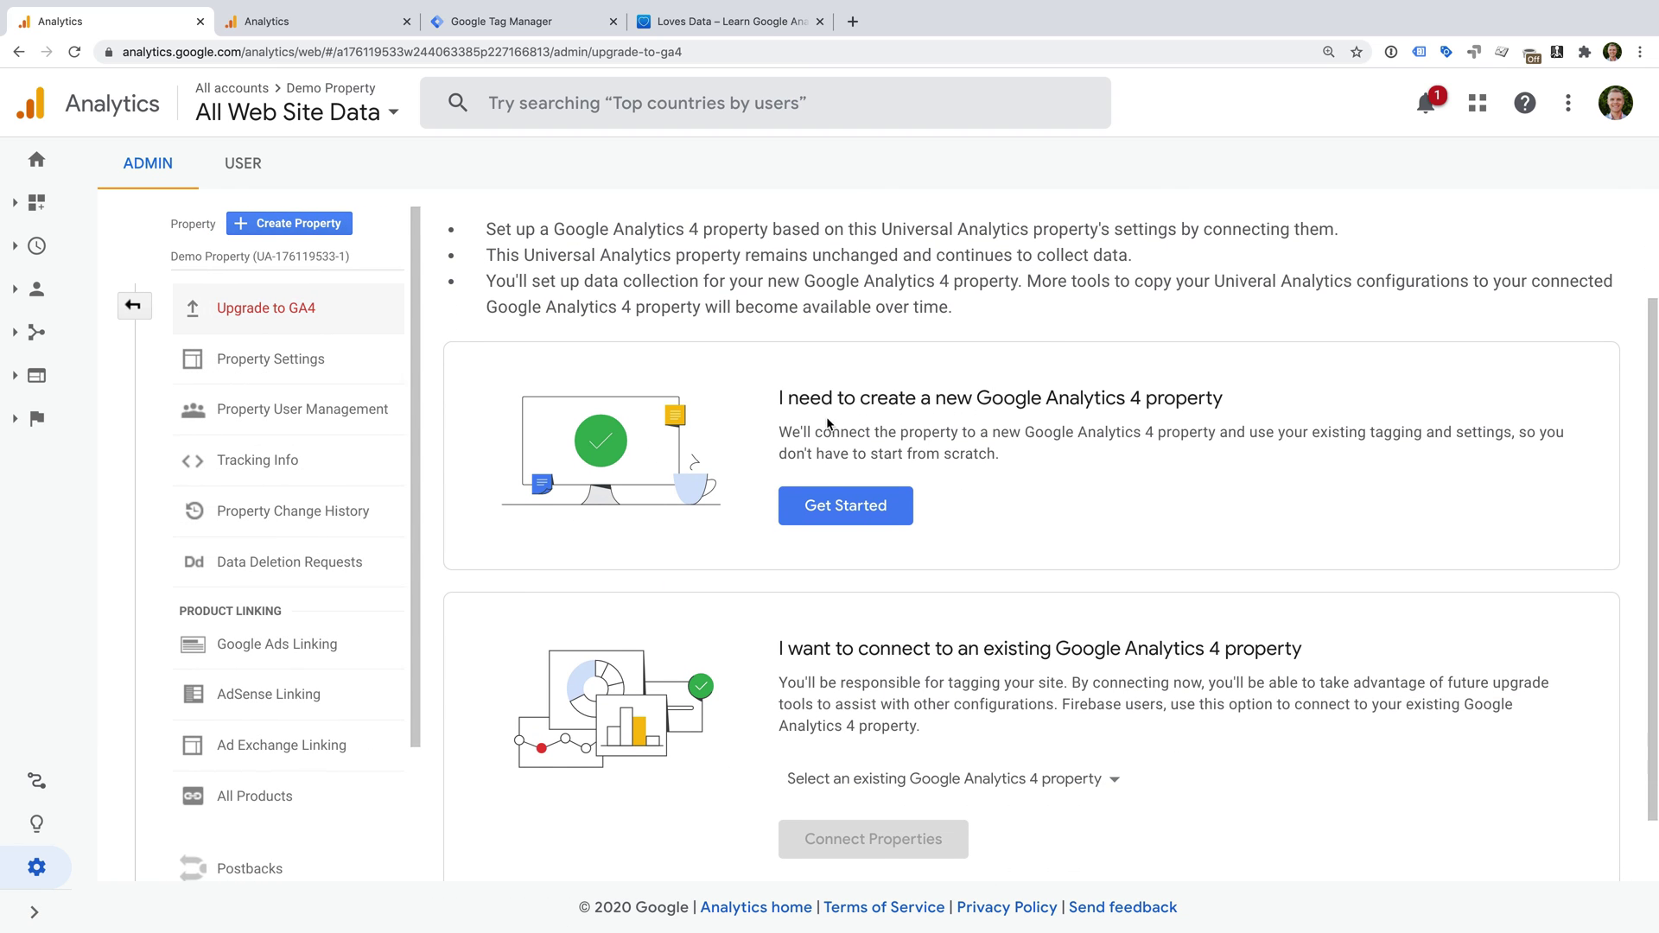
scroll(1049, 475, down, 1)
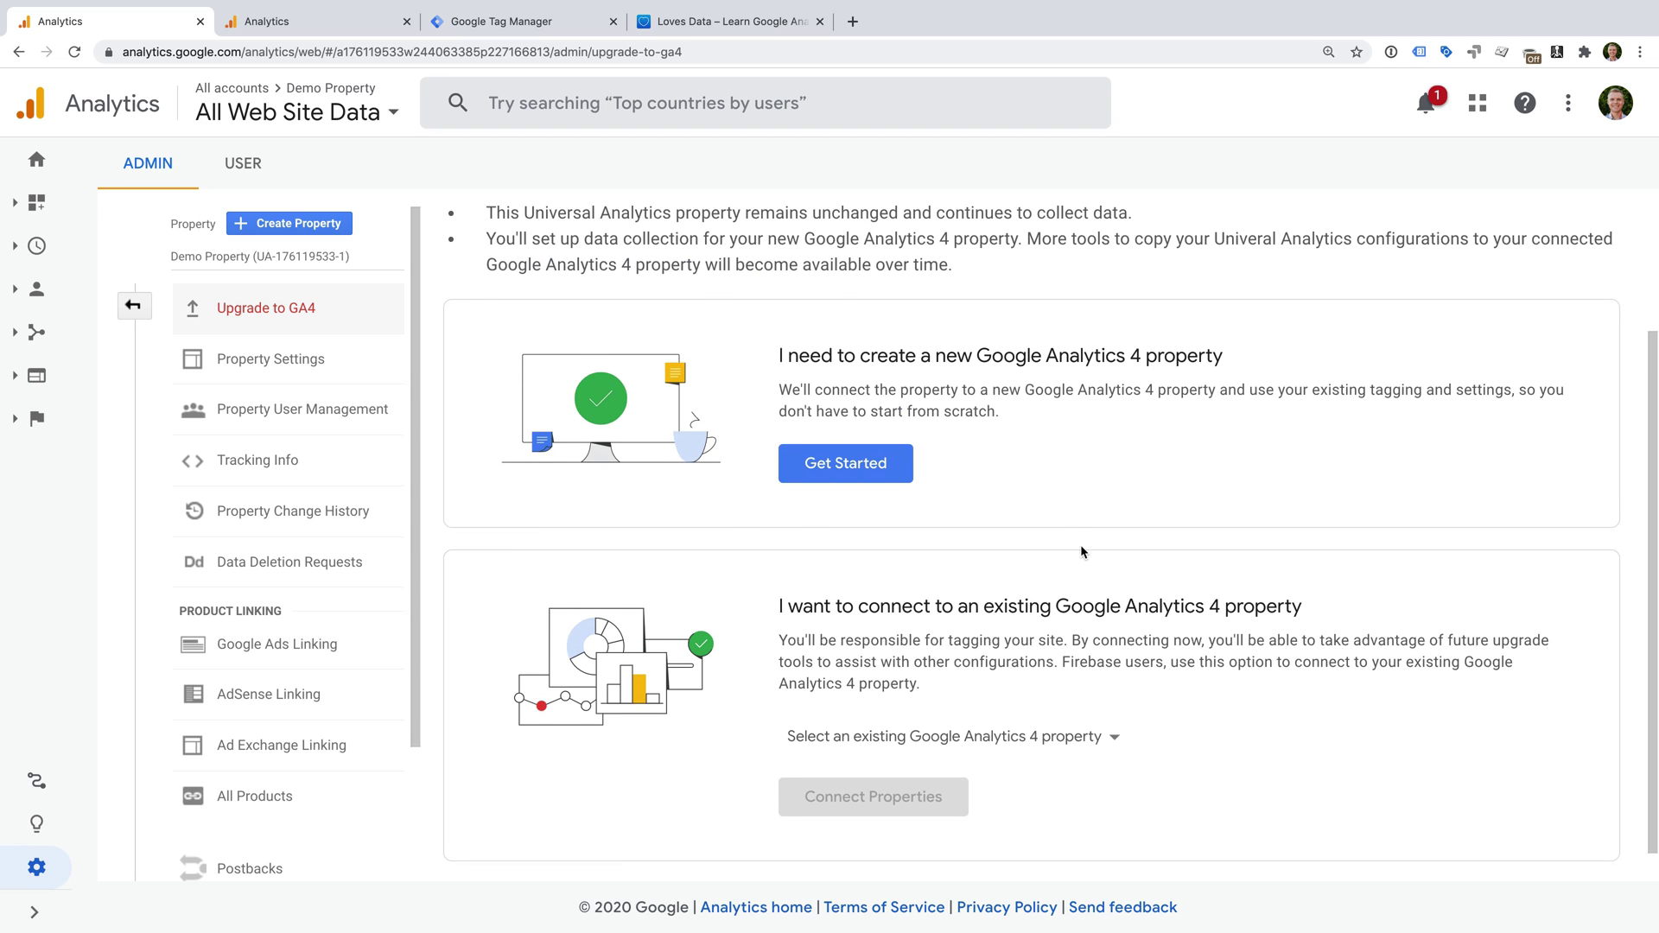
scroll(1080, 544, down, 1)
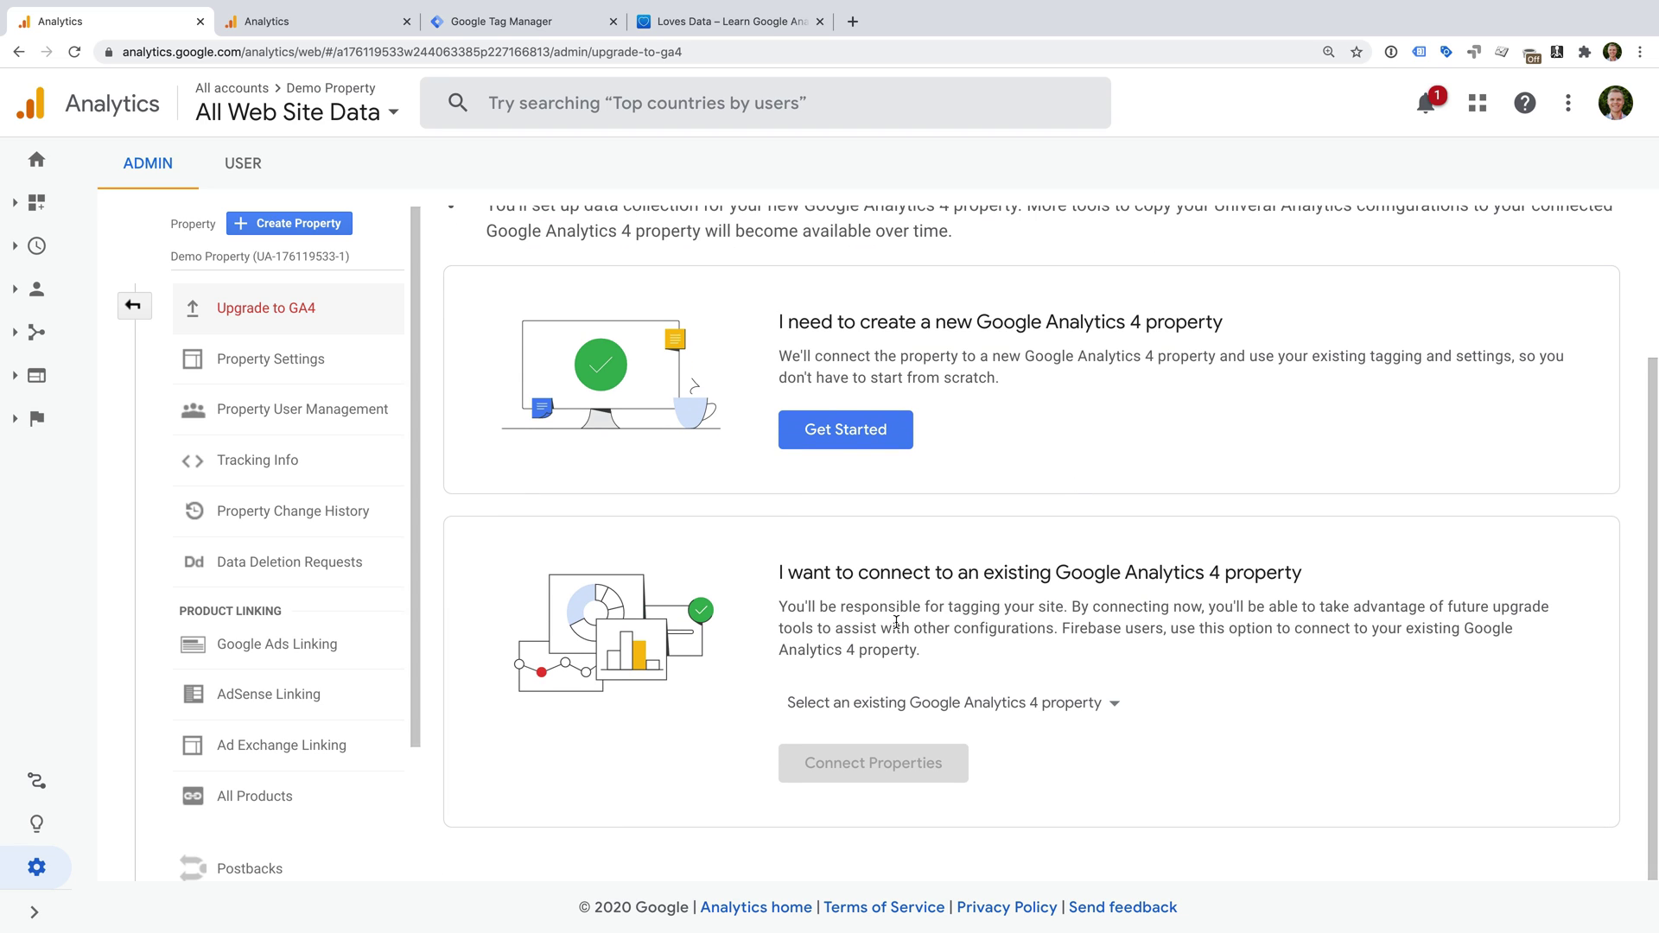
click(869, 432)
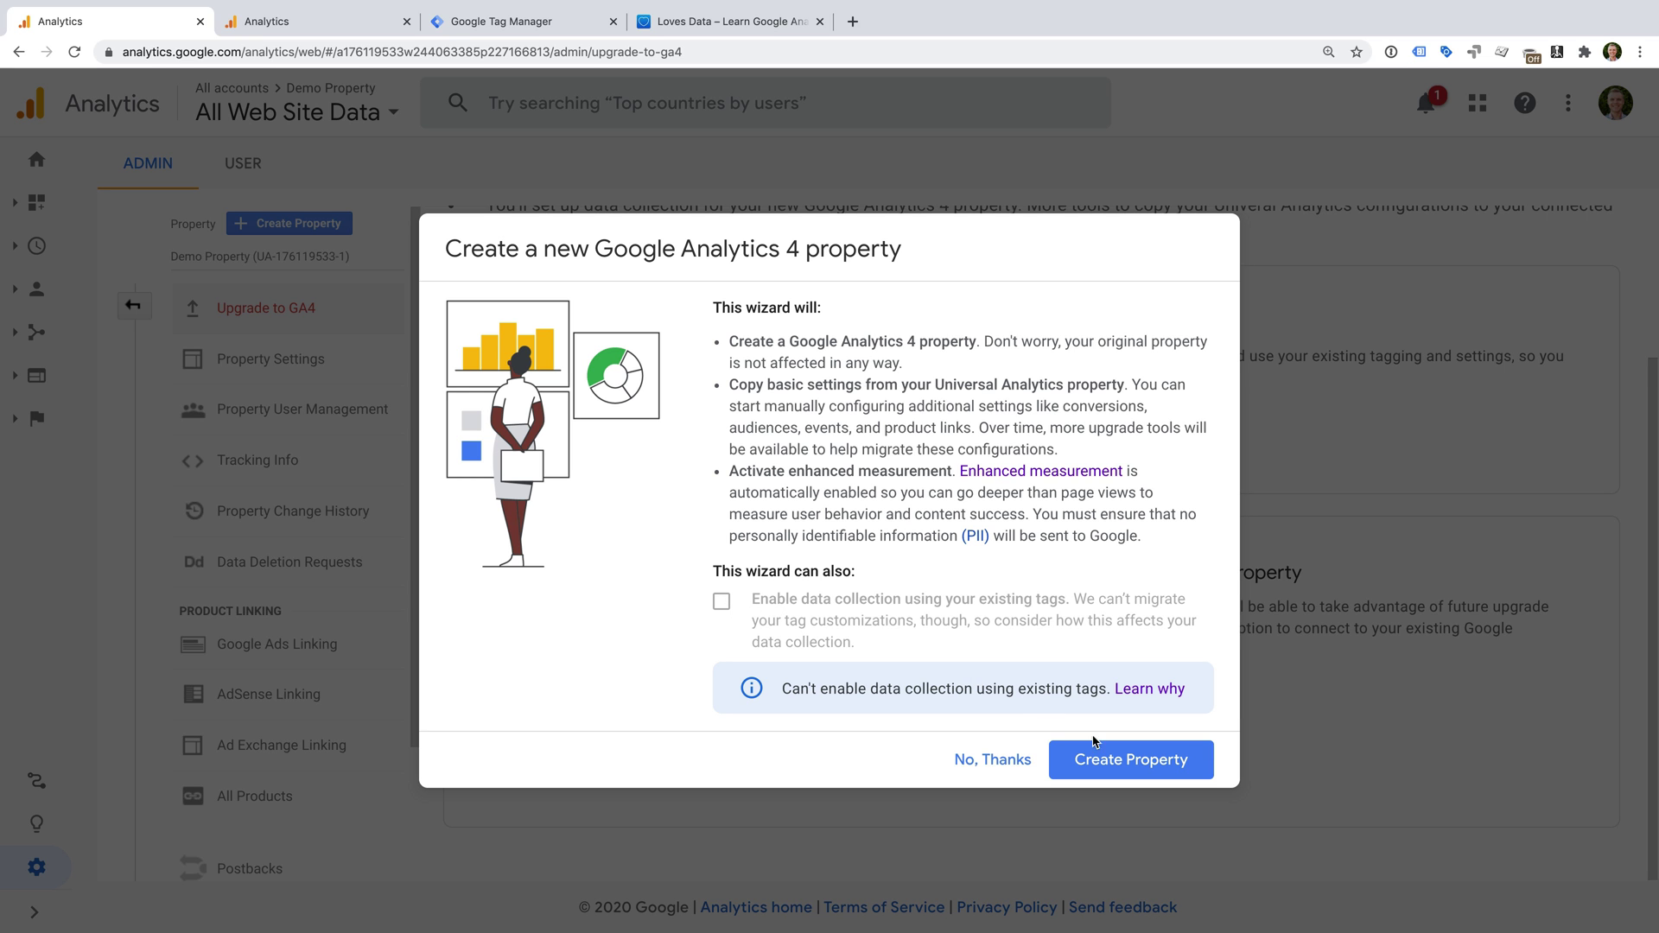
Create the new GA4 property, then open its Data Streams list from Admin.
click(1173, 763)
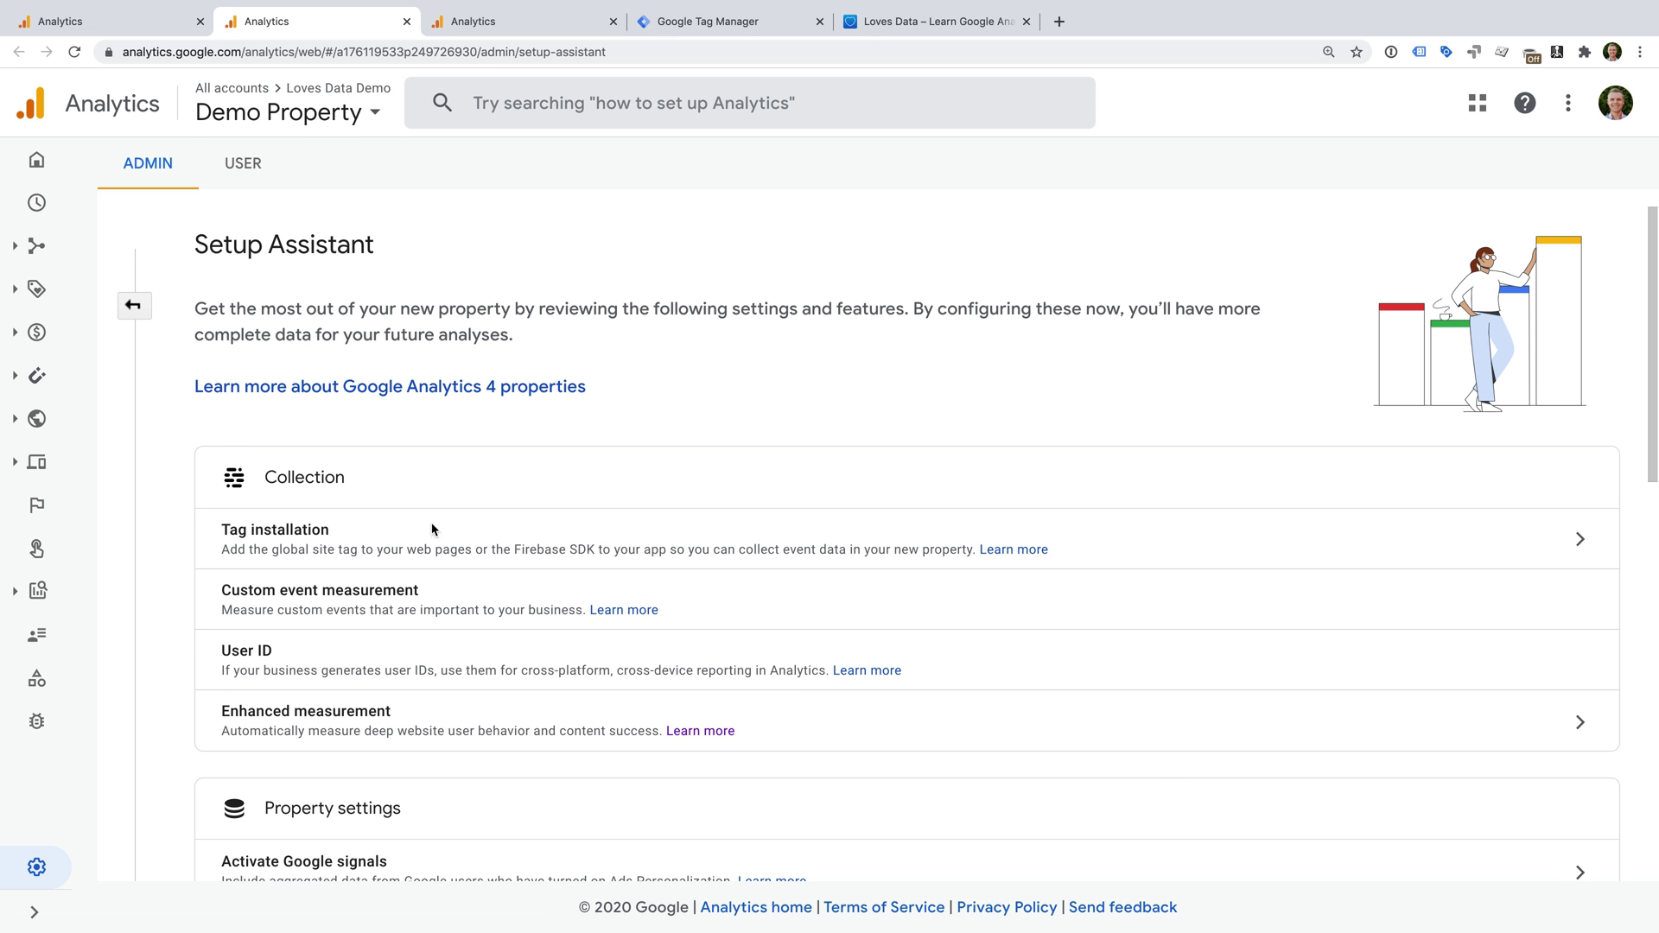
click(38, 867)
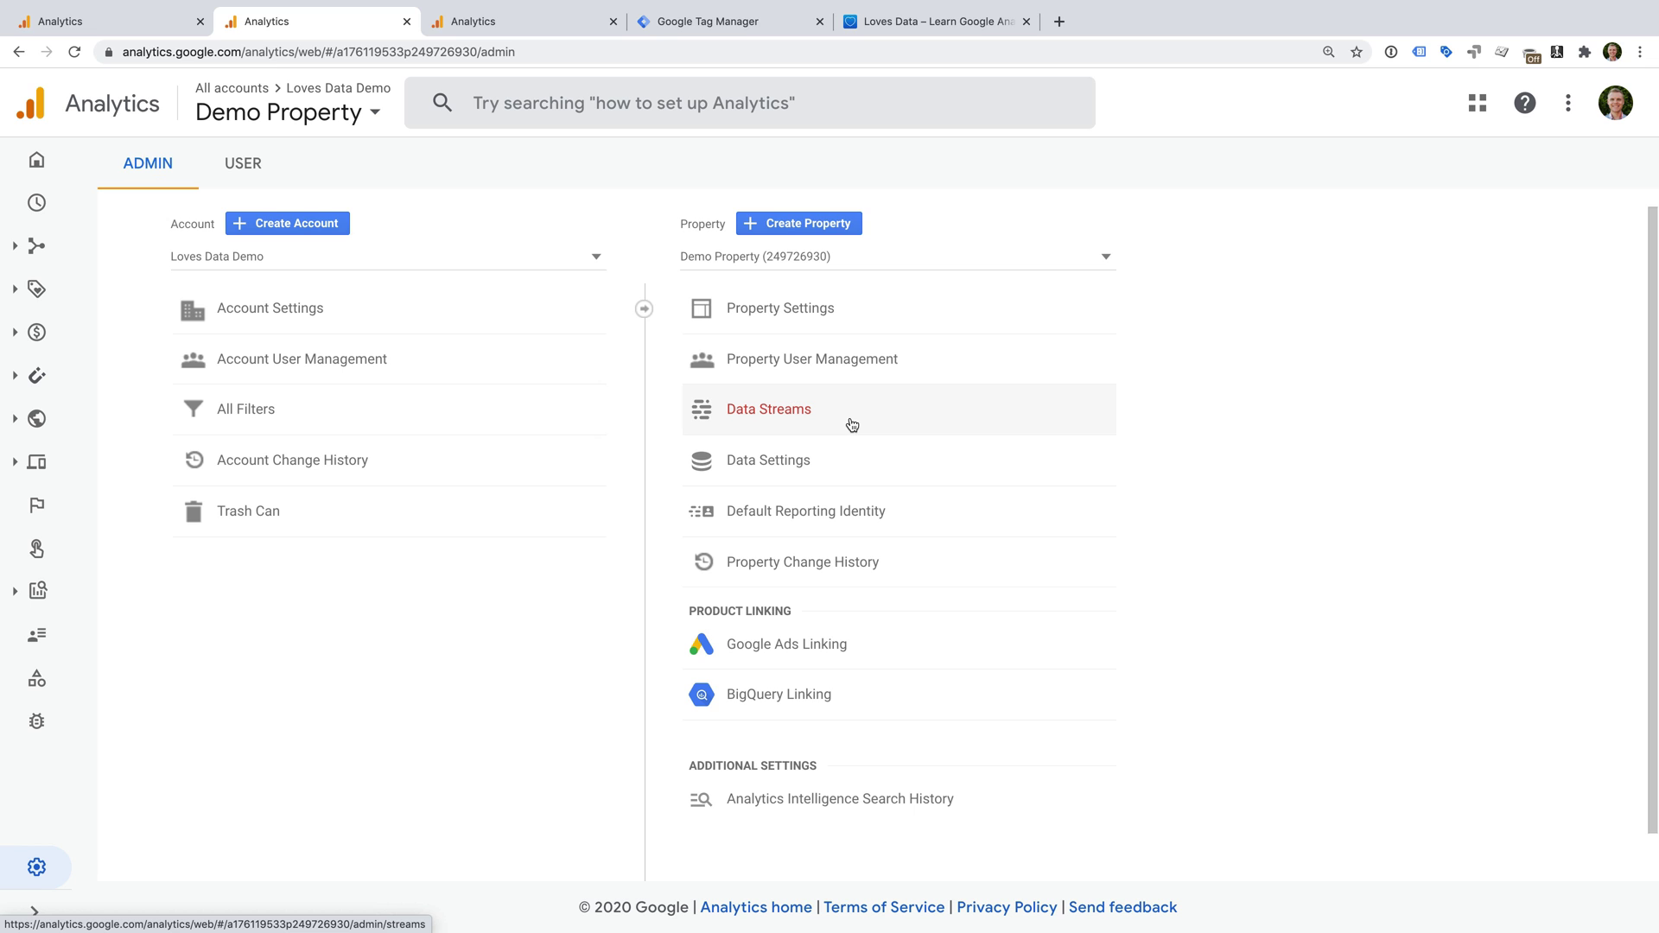
click(815, 424)
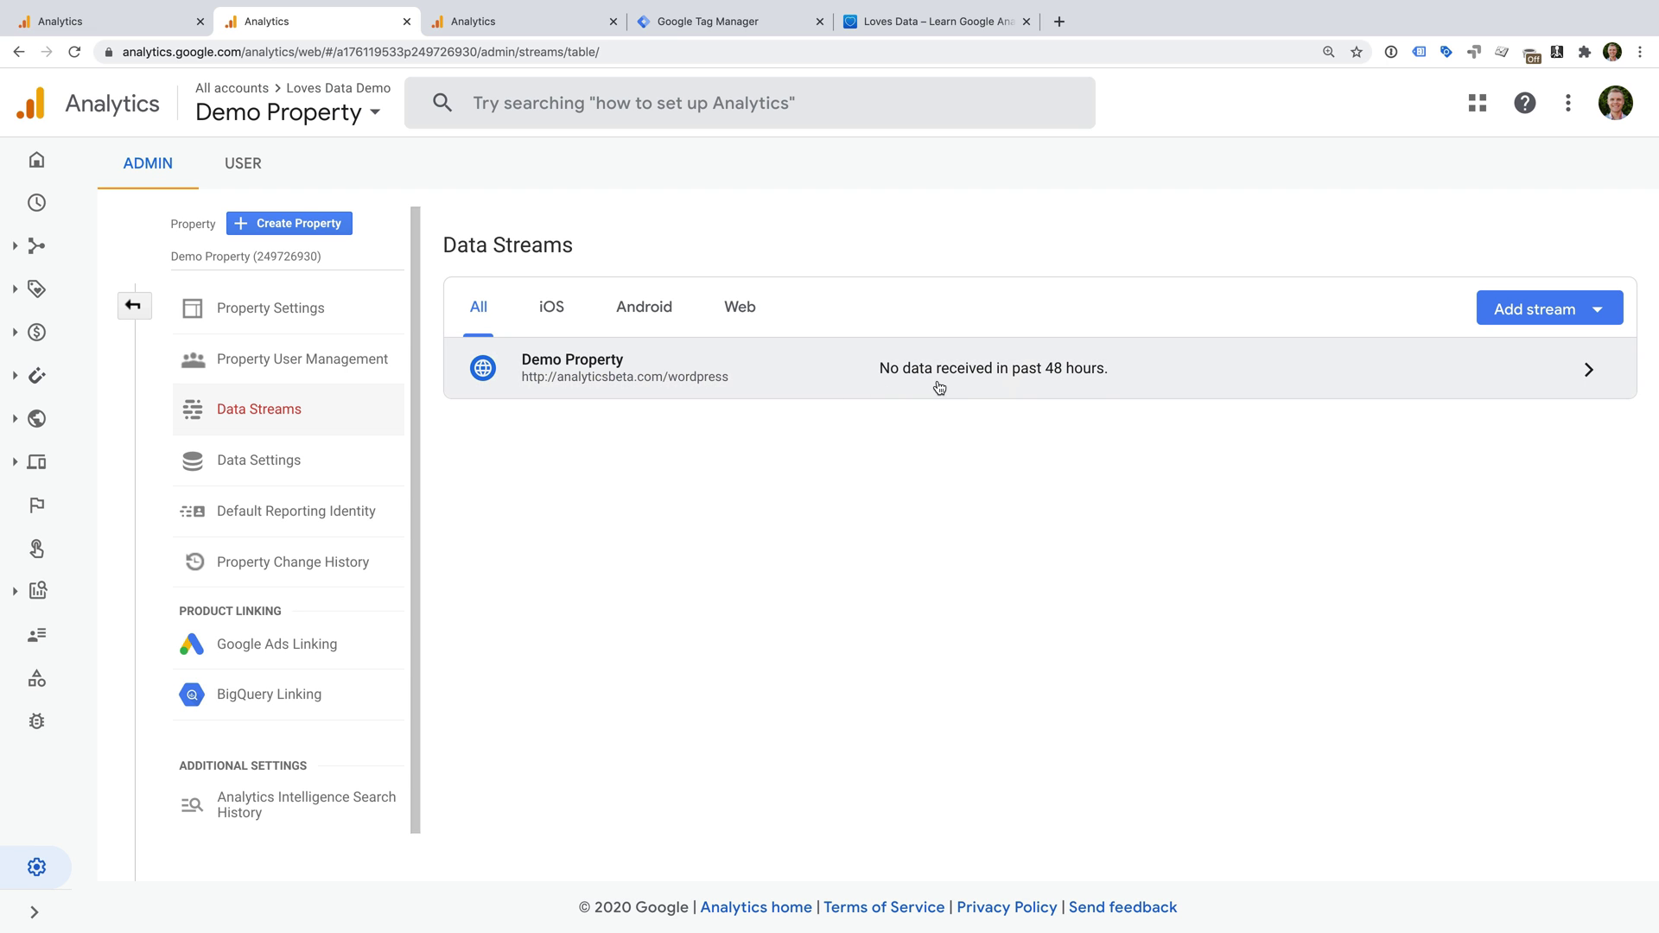
Open the Demo Property web stream's details and copy its Measurement ID.
click(1333, 381)
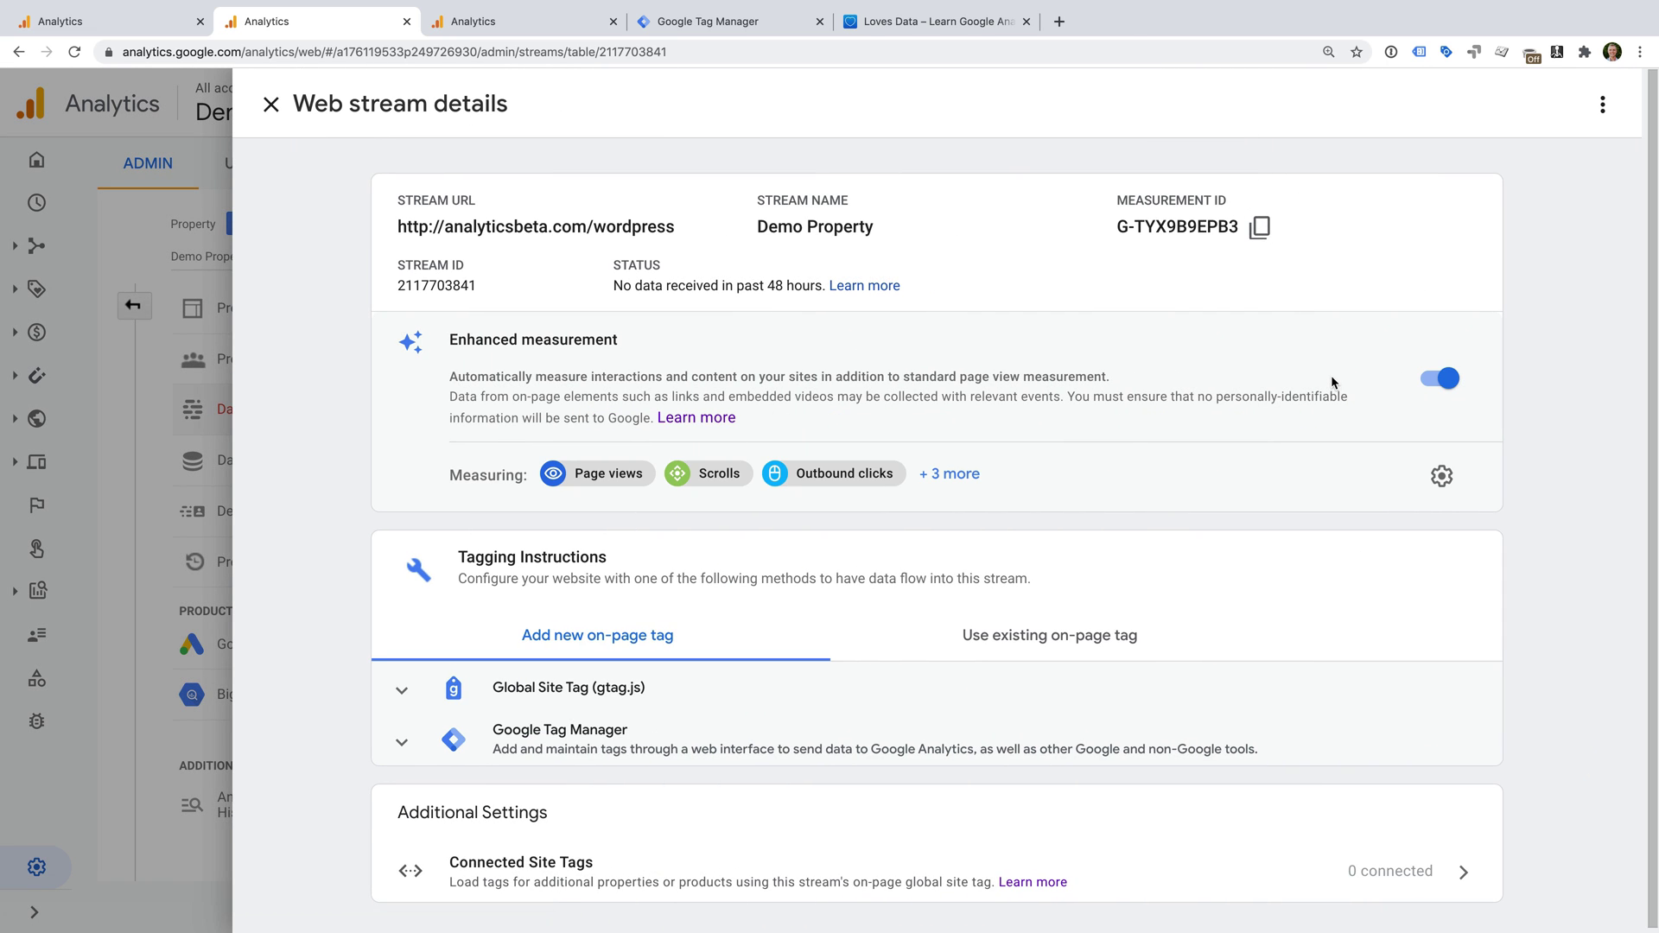
drag(1116, 226, 1245, 228)
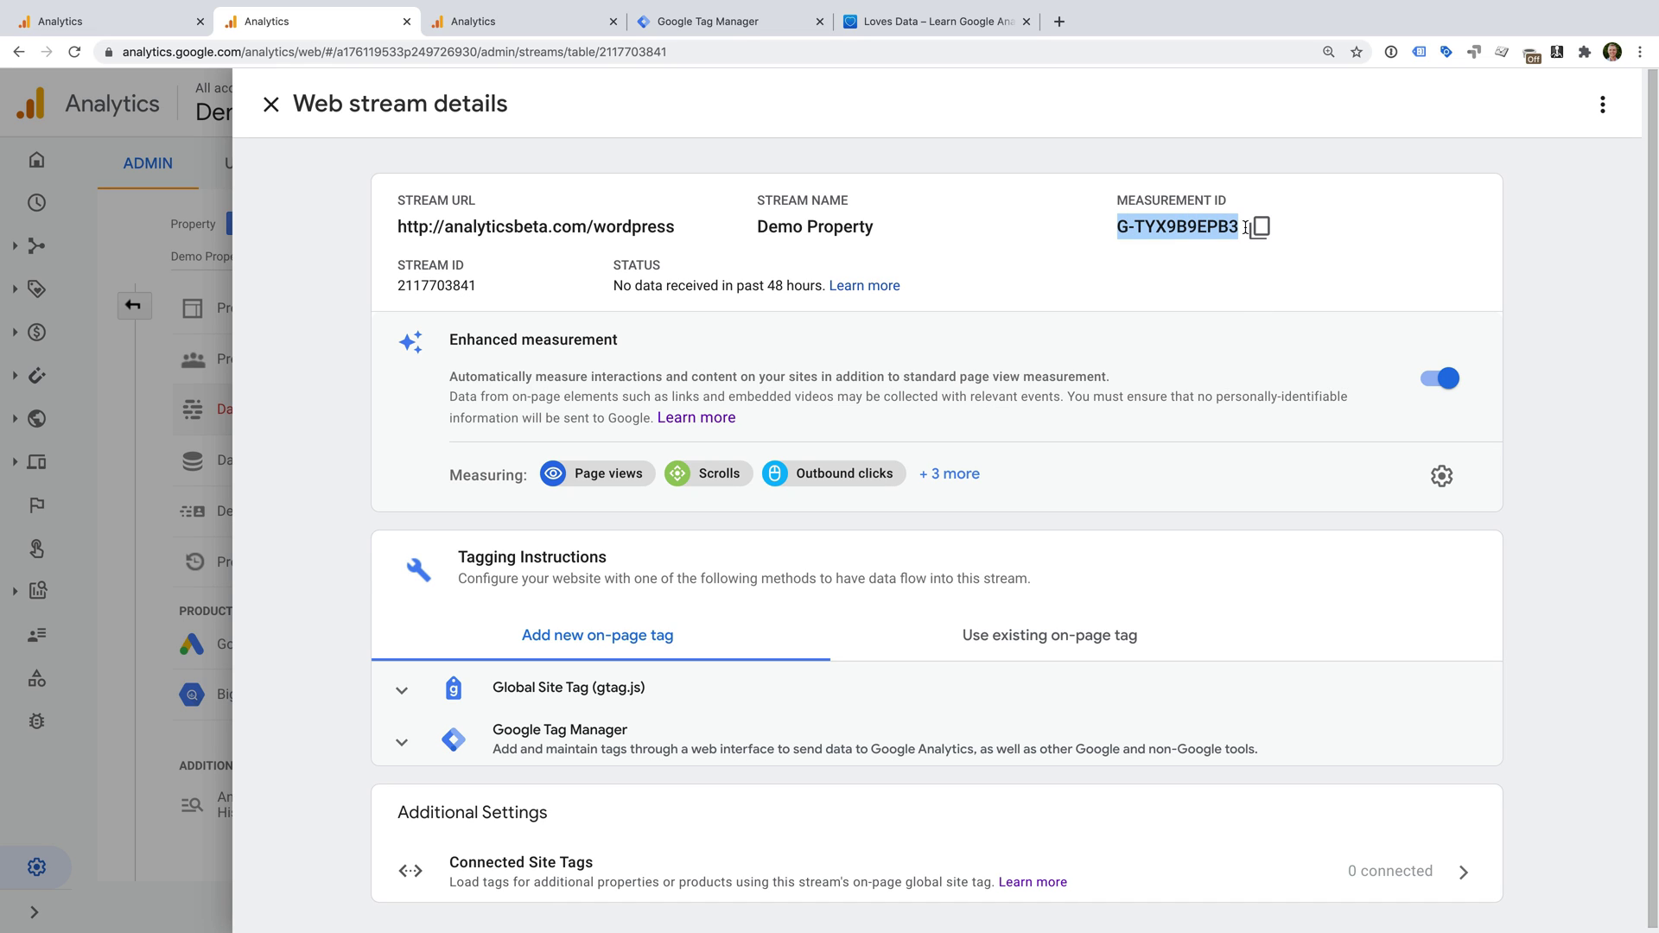
click(1260, 229)
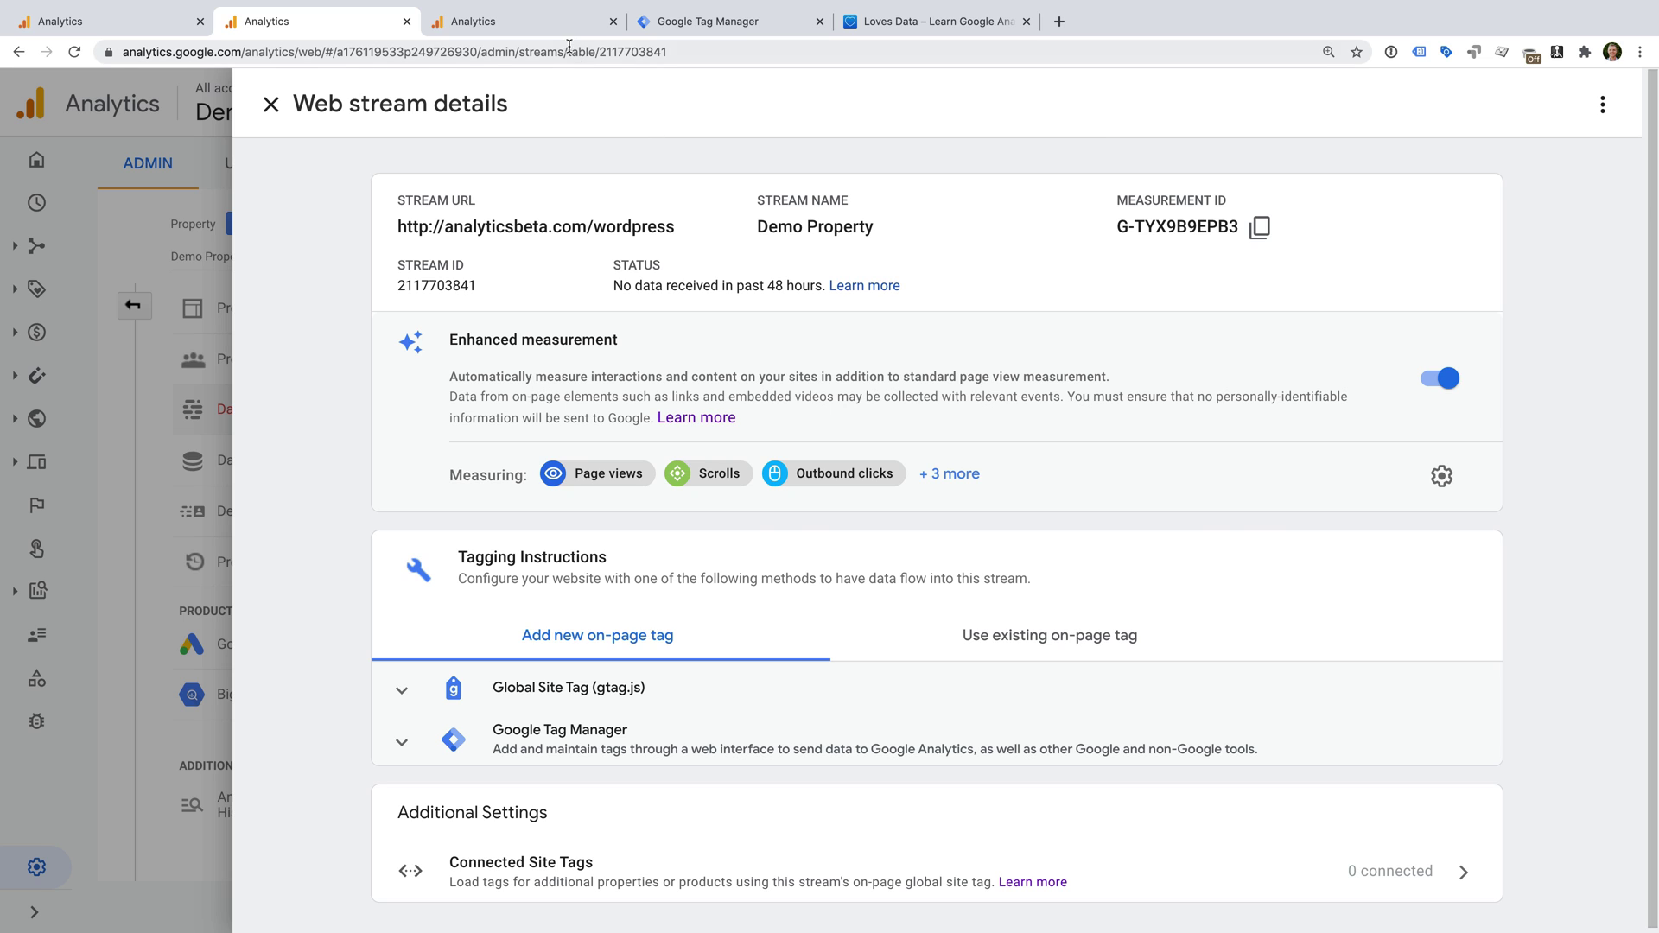
In the Loves Data Demo 2.0 account, begin a new property with the 'Apps and web' type.
click(553, 23)
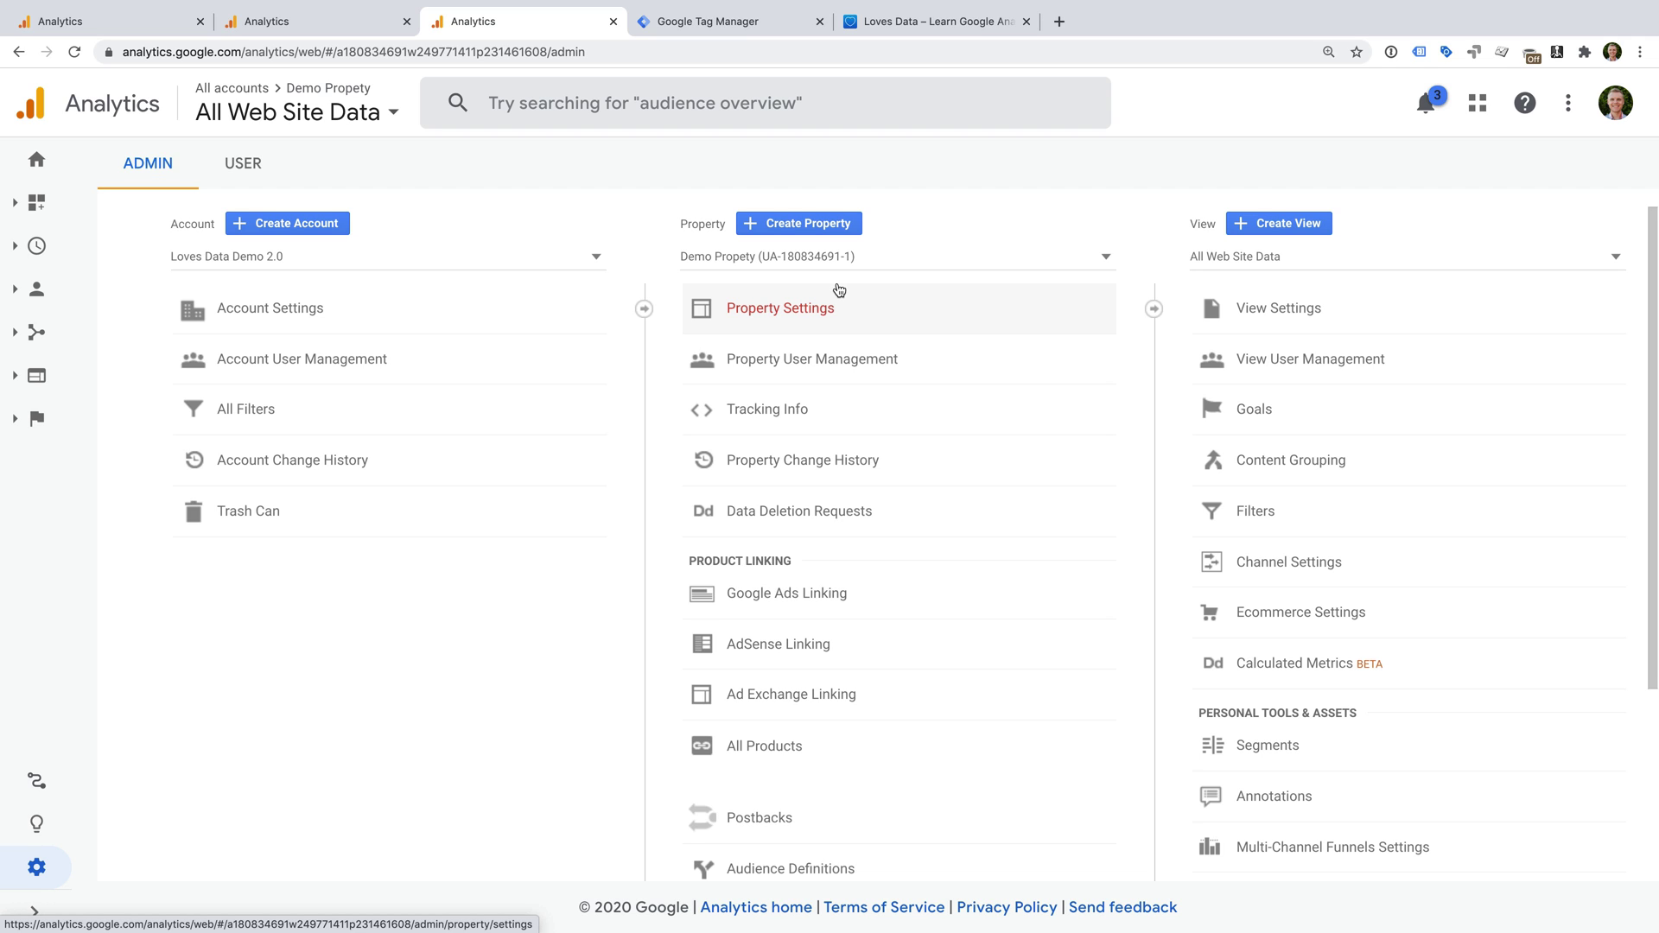
click(836, 226)
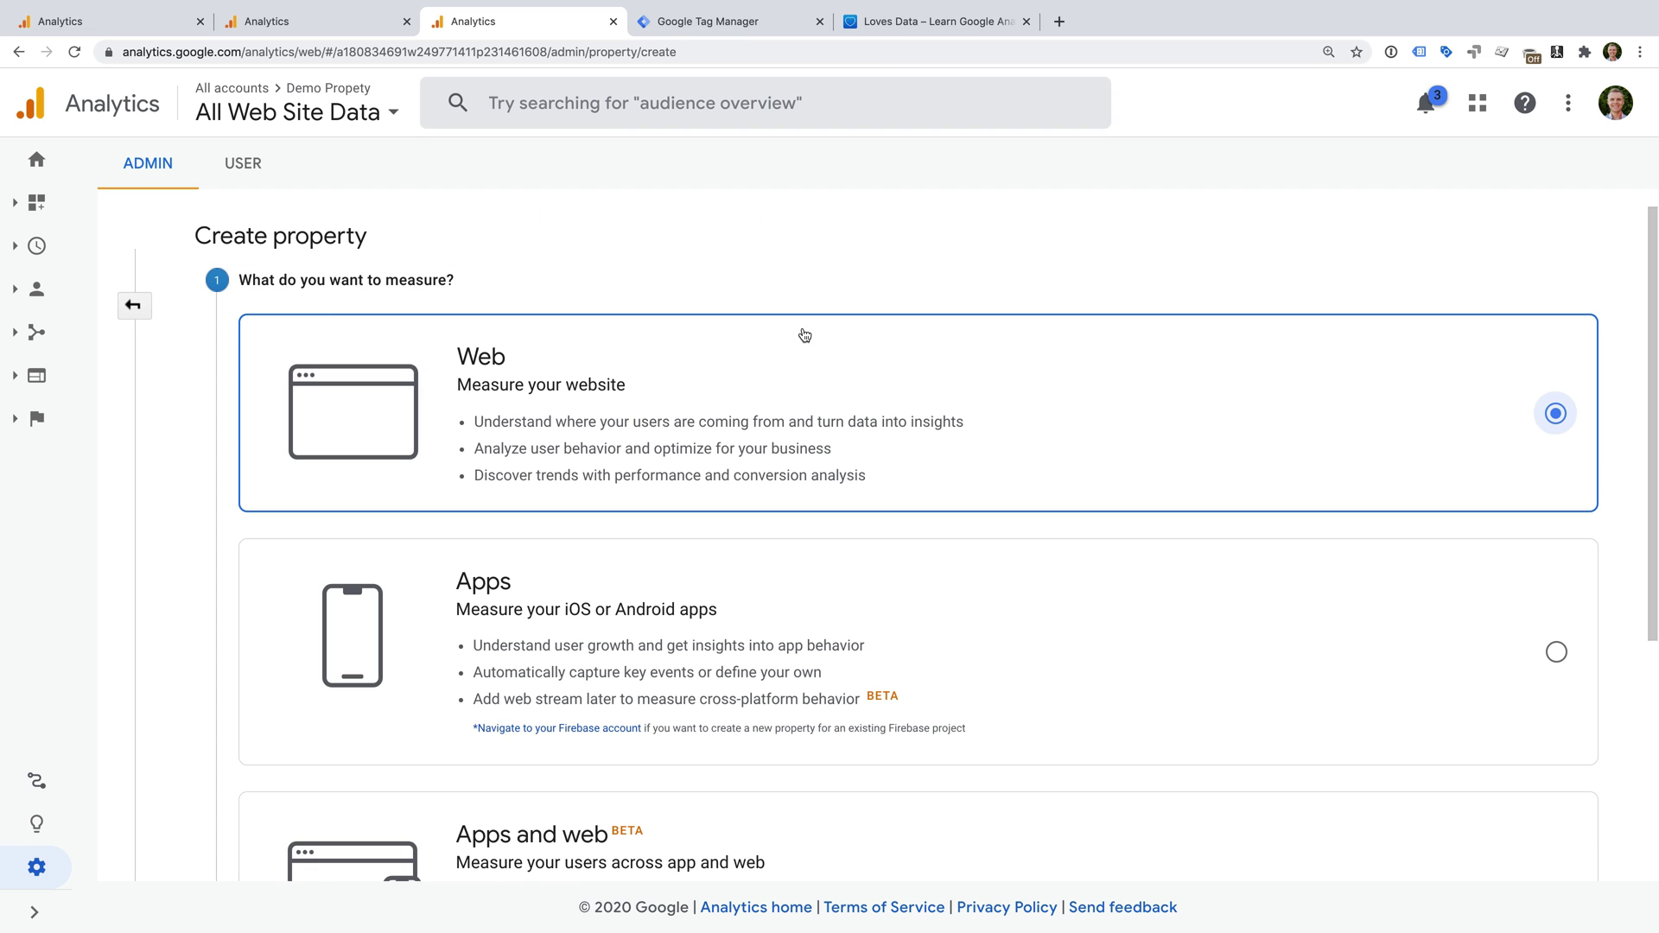
scroll(723, 402, down, 3)
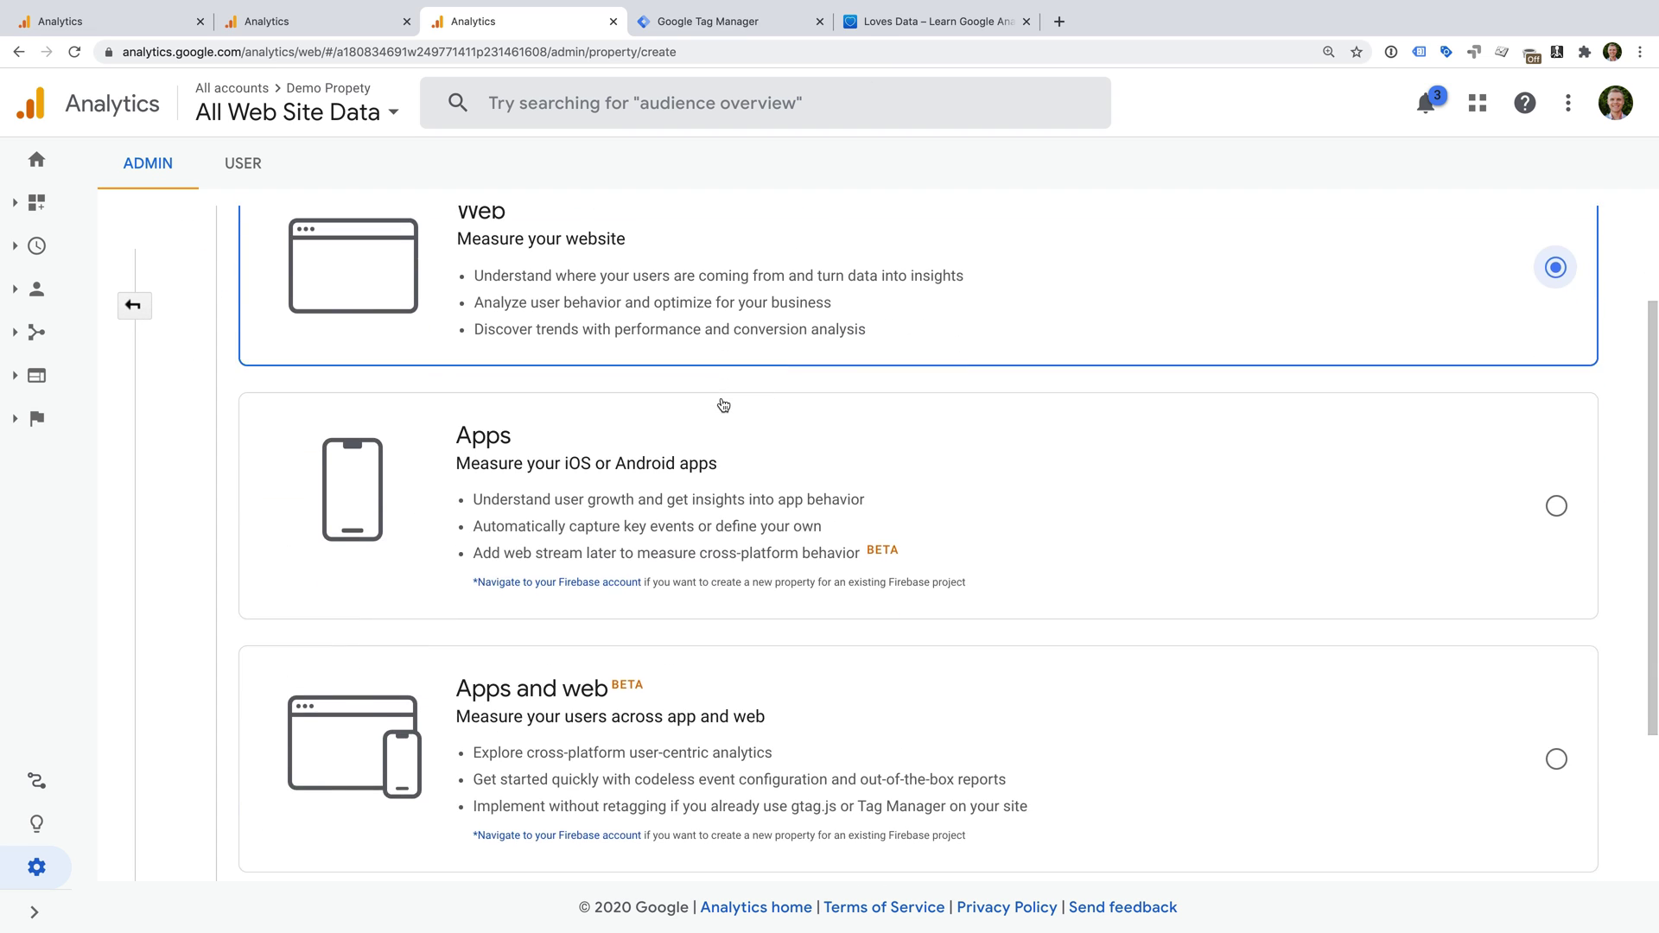
scroll(723, 402, down, 3)
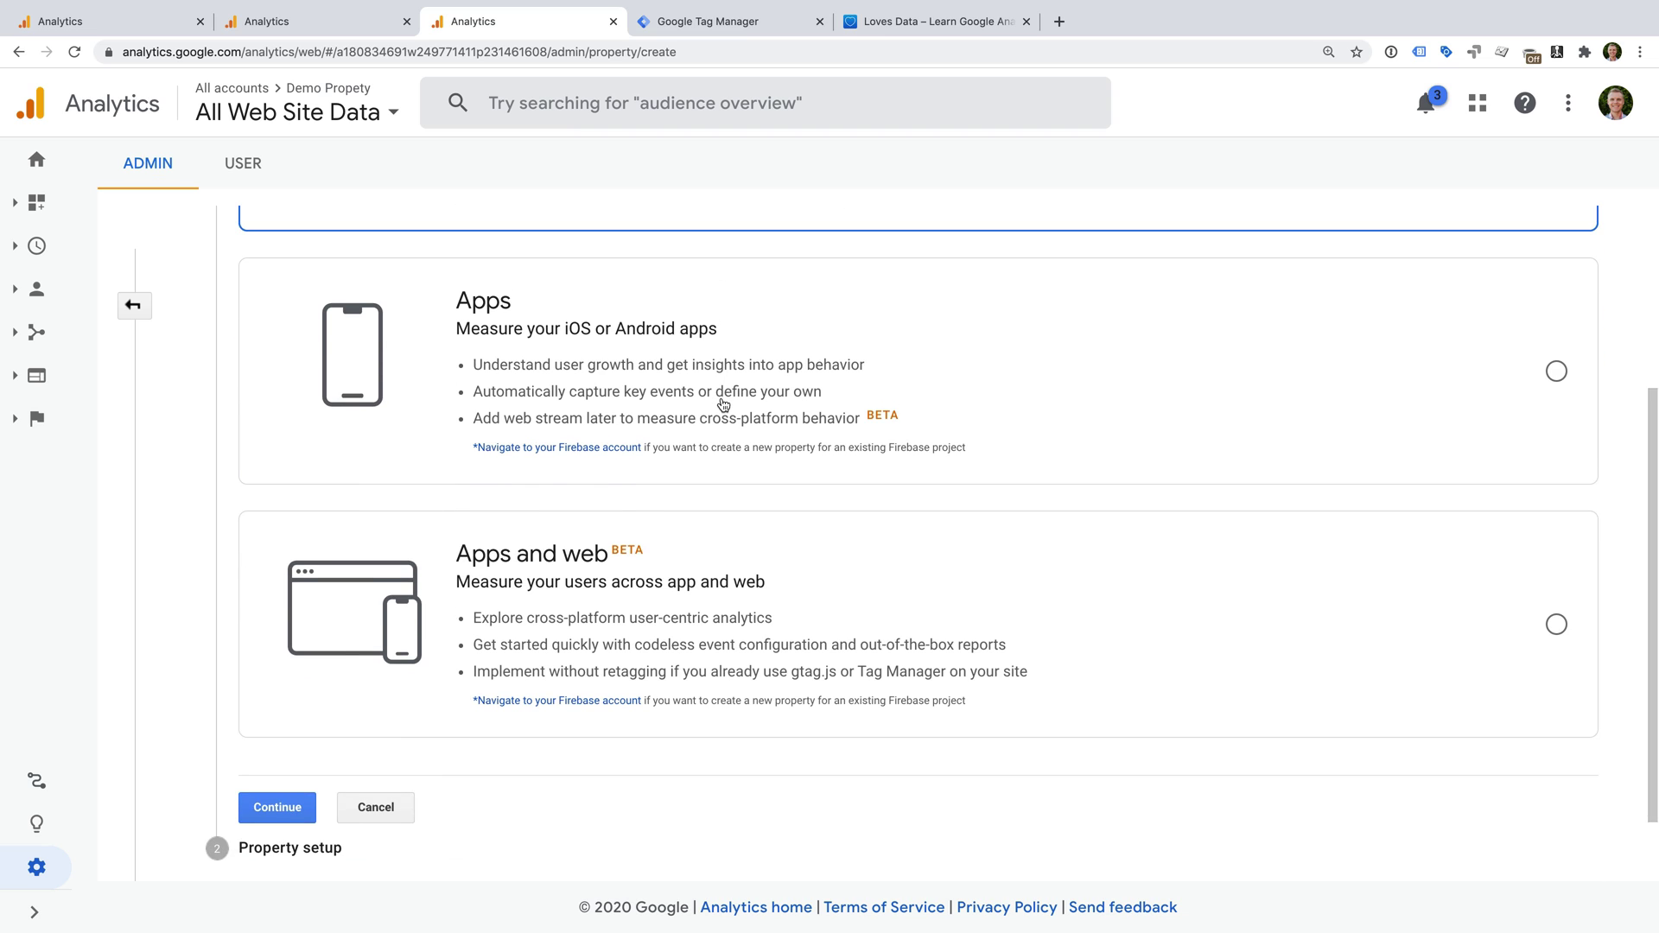
click(816, 578)
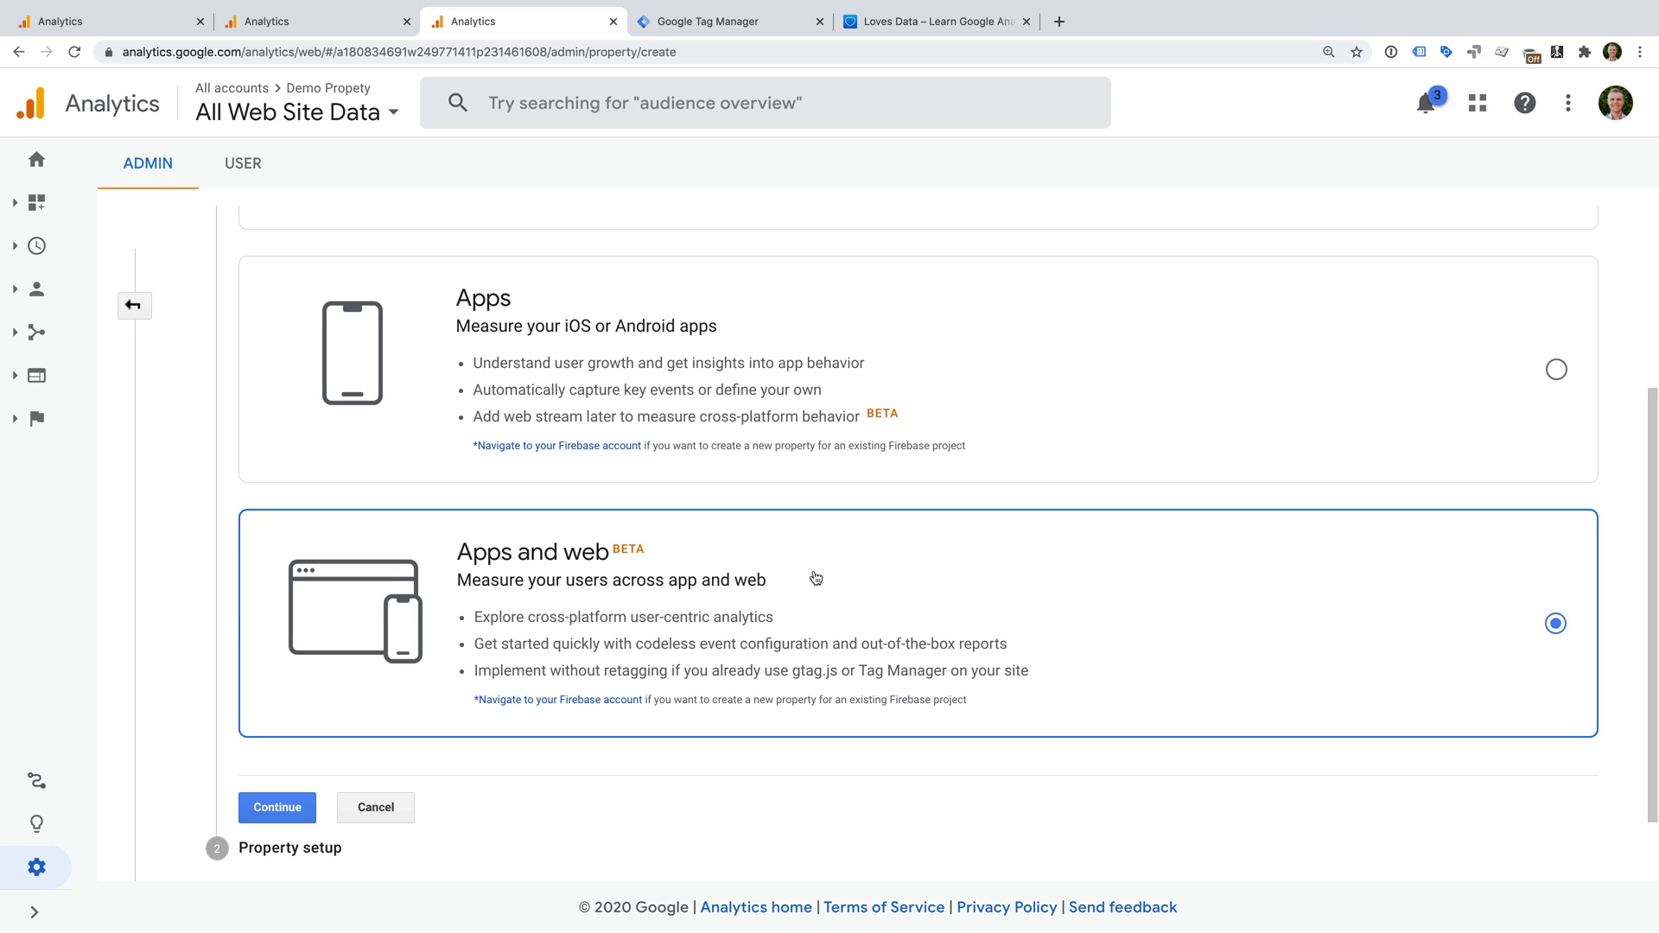
scroll(816, 578, down, 2)
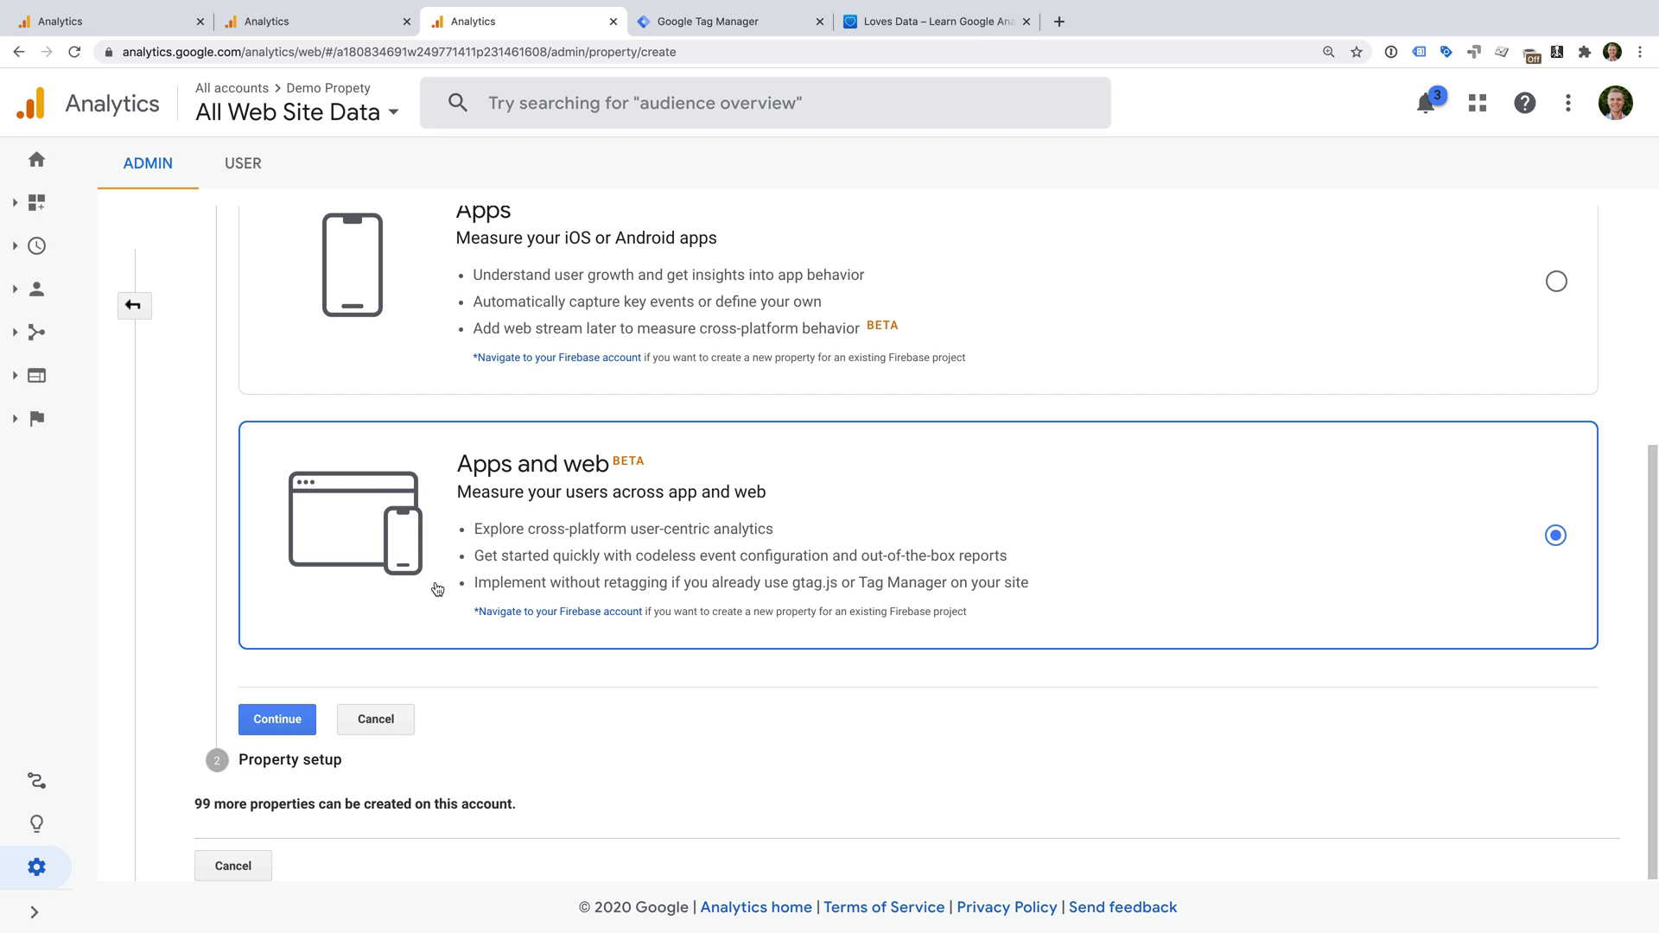
Create 'Loves Data GA4 Demo' with Business and Industrial Markets, Australia, and (GMT+11:00) Sydney Time.
click(298, 720)
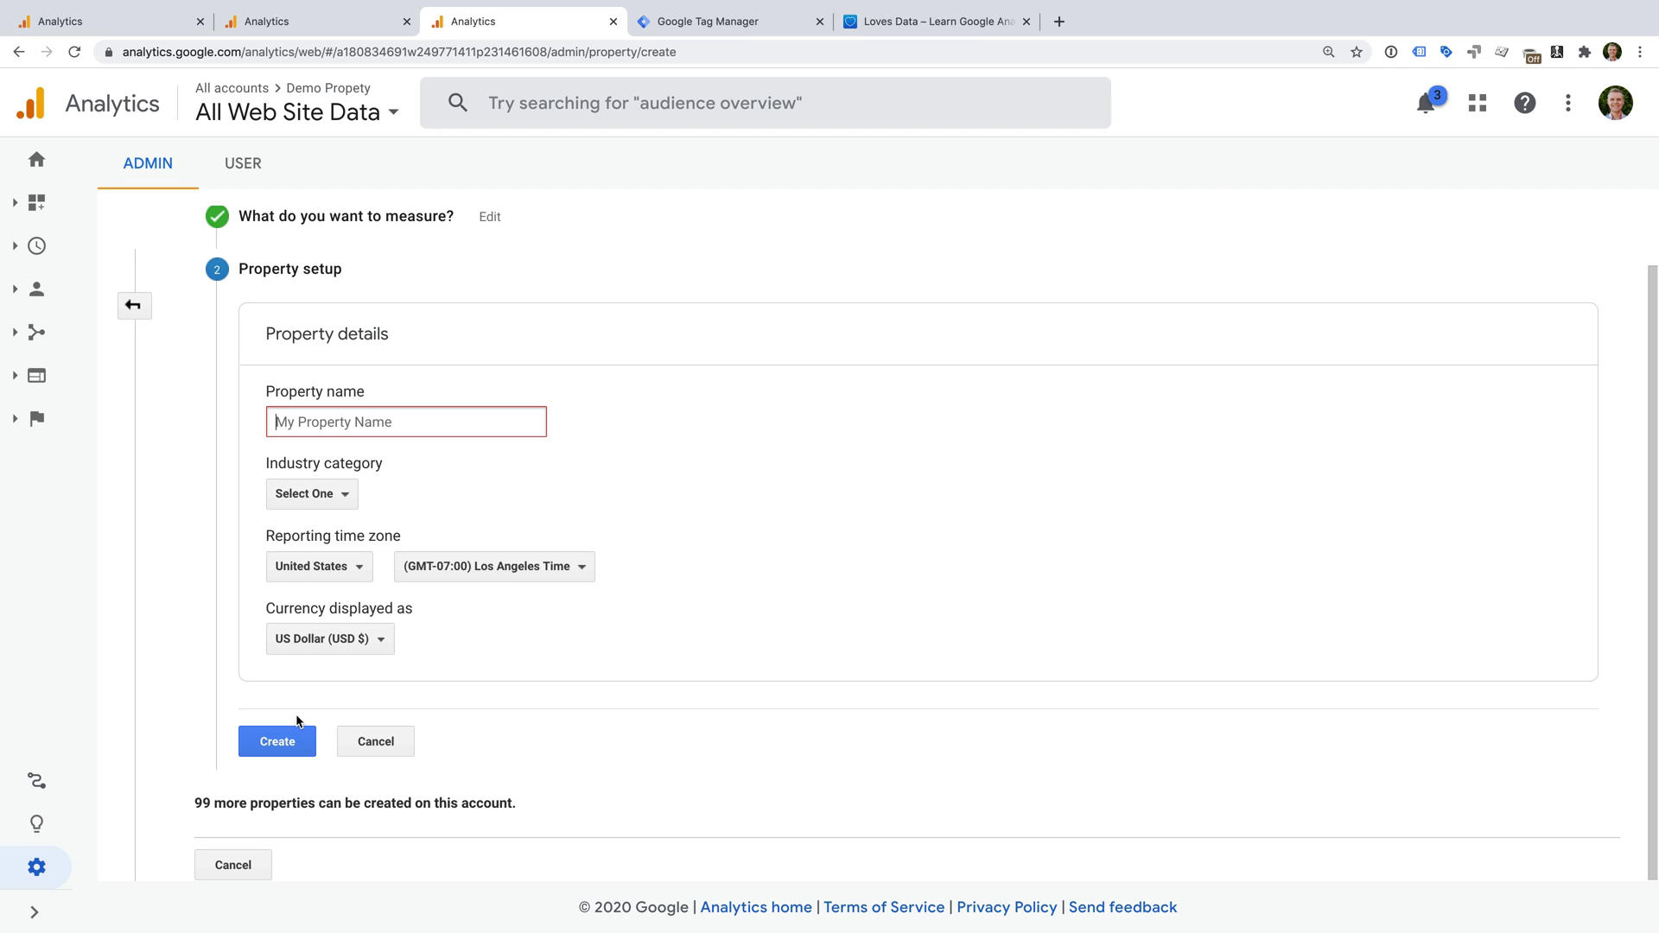
text(Loves Data G)
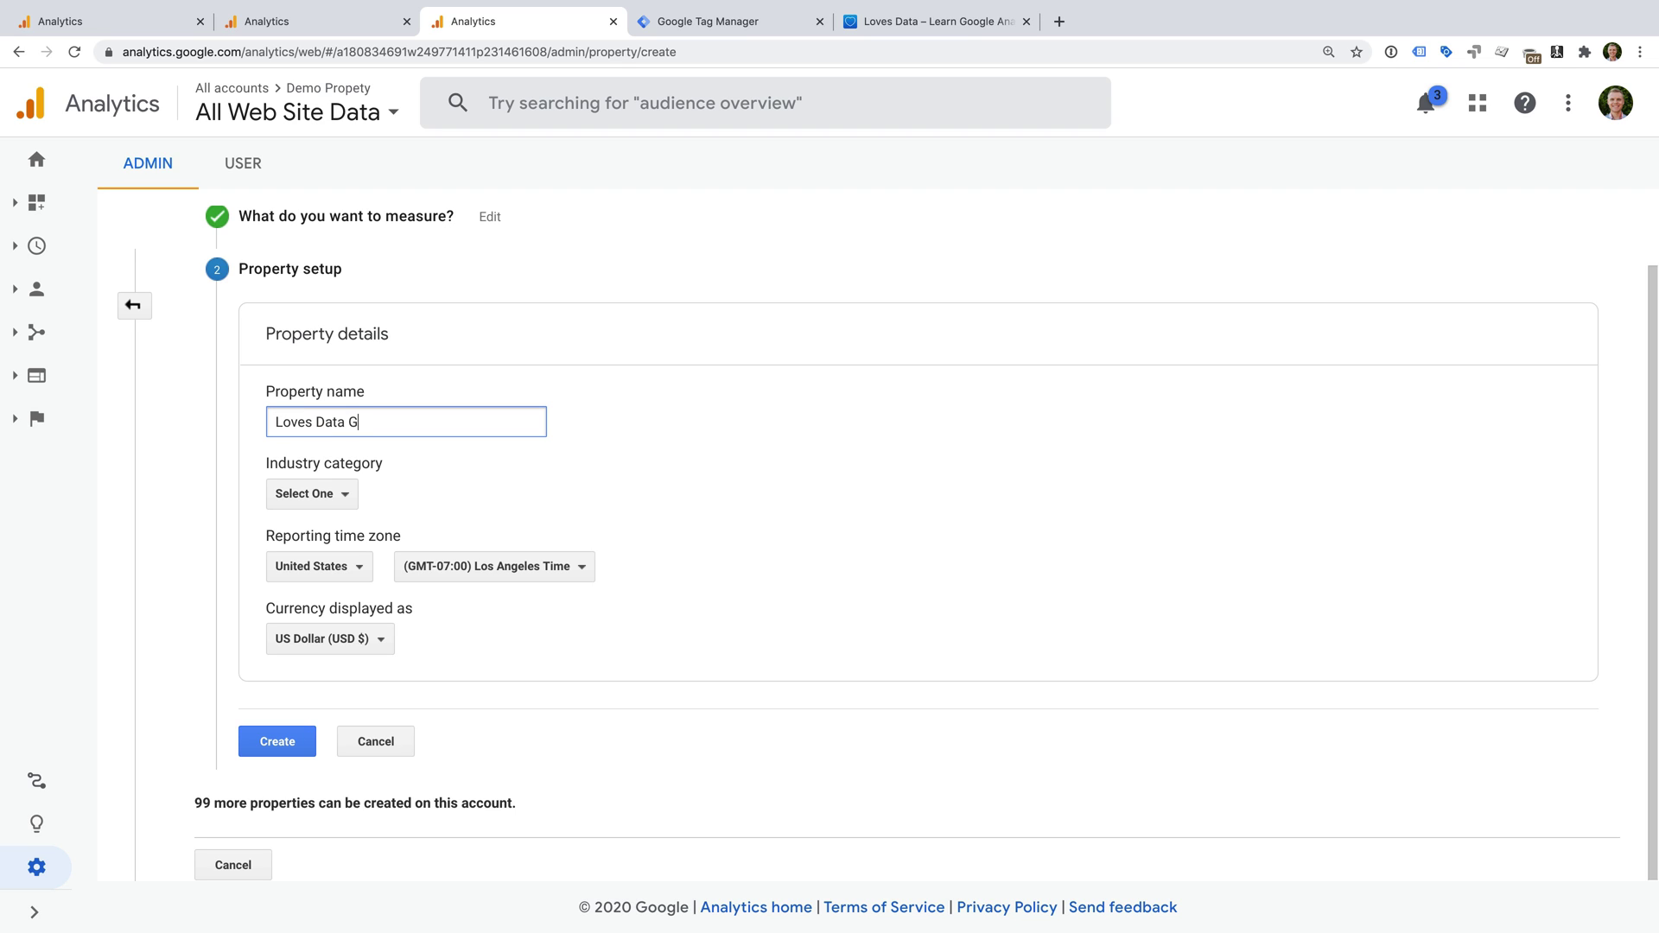
text(A4 Demo)
click(342, 495)
scroll(474, 599, down, 2)
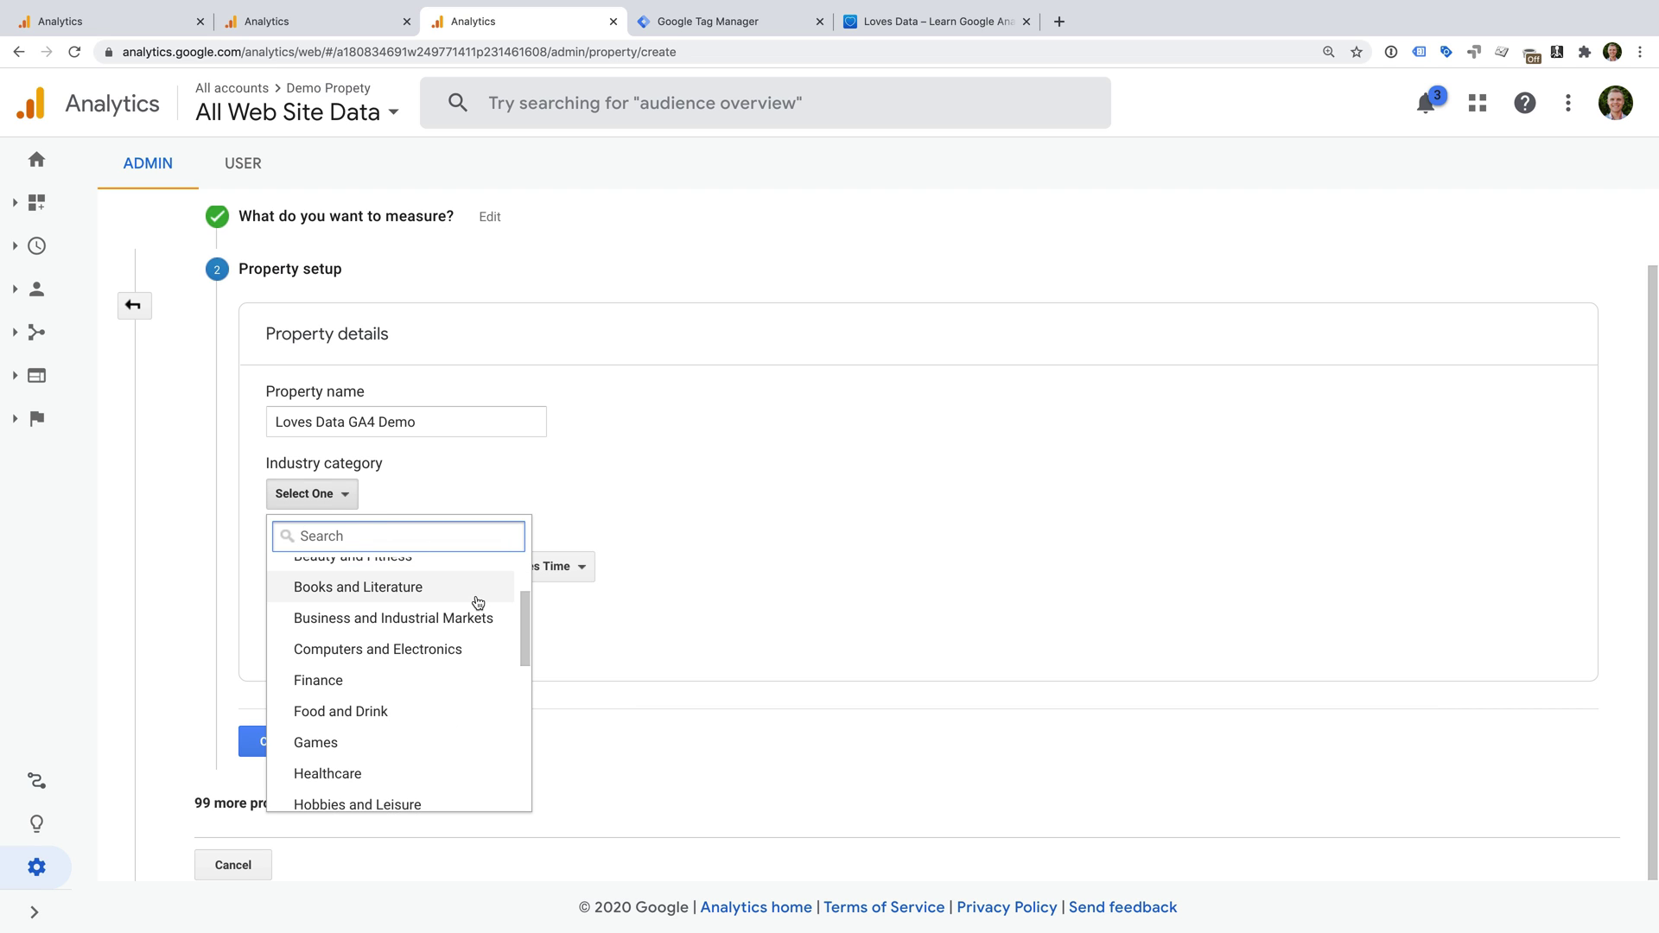
click(480, 619)
click(350, 577)
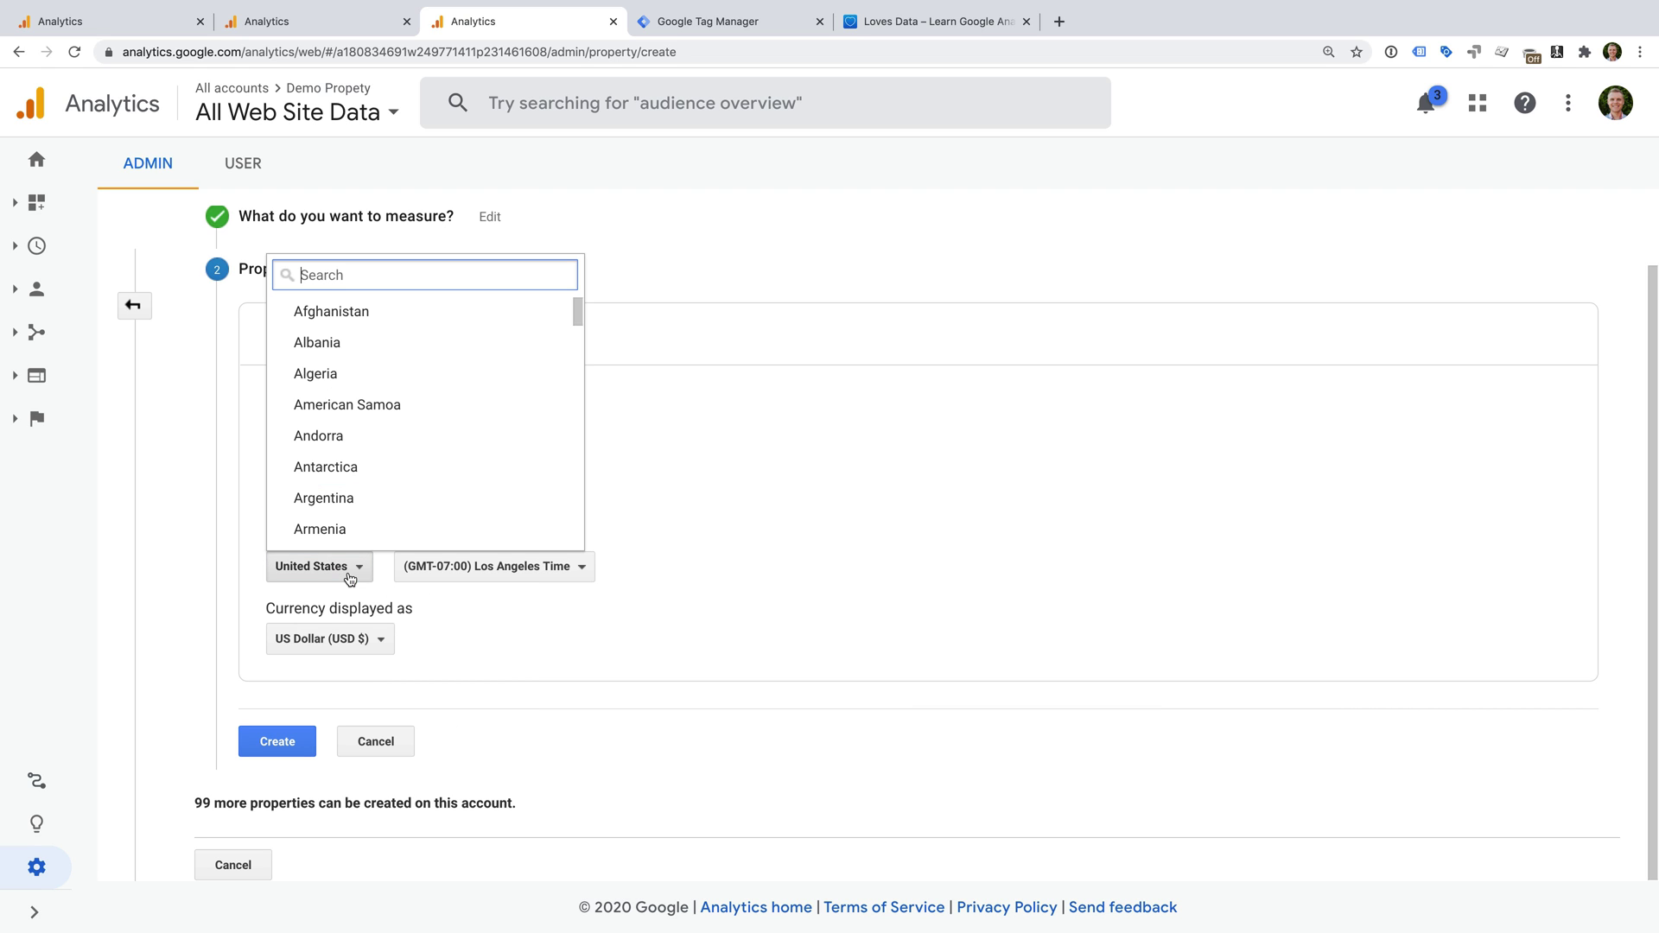
text(aust)
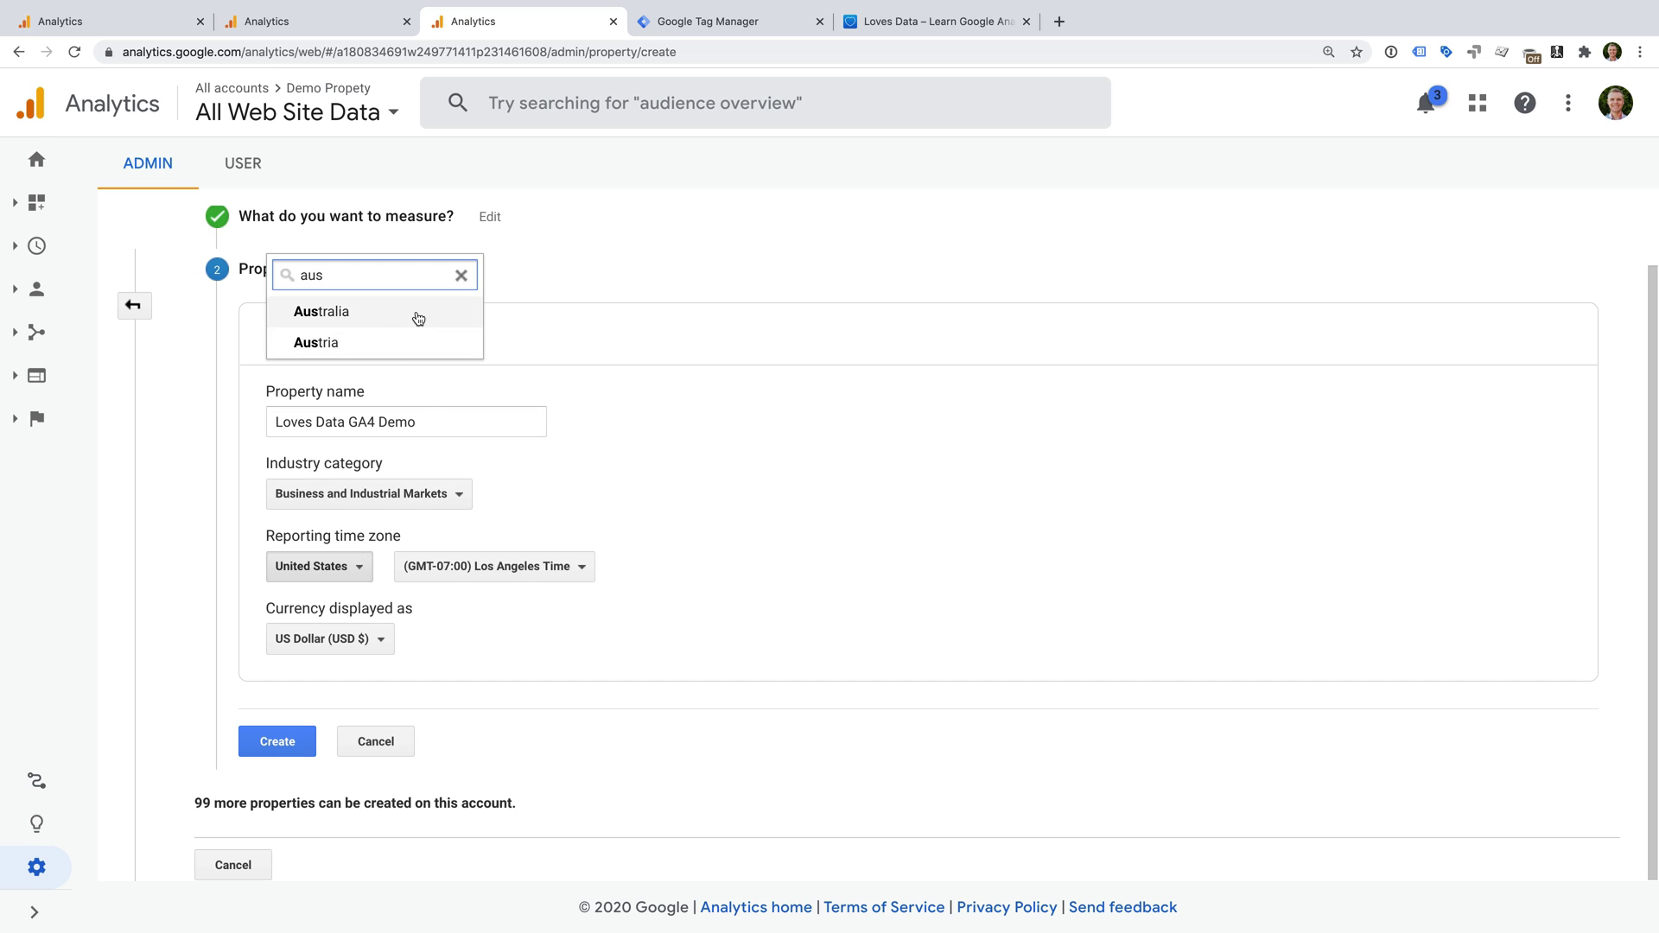
click(415, 315)
click(524, 566)
click(548, 830)
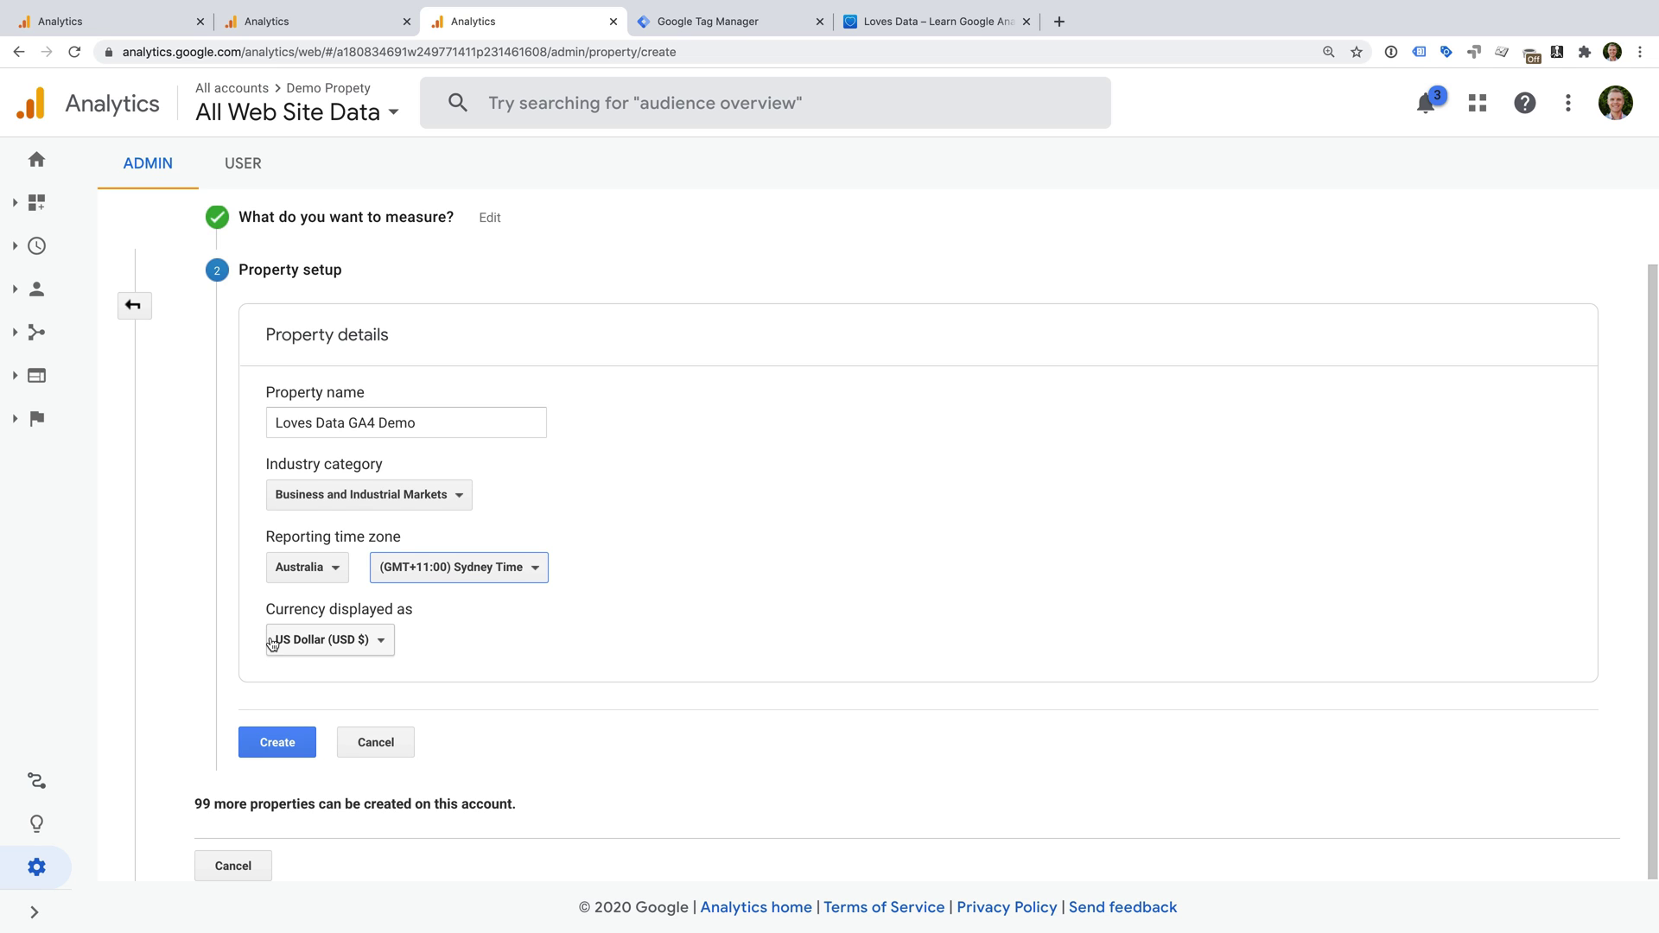
click(303, 747)
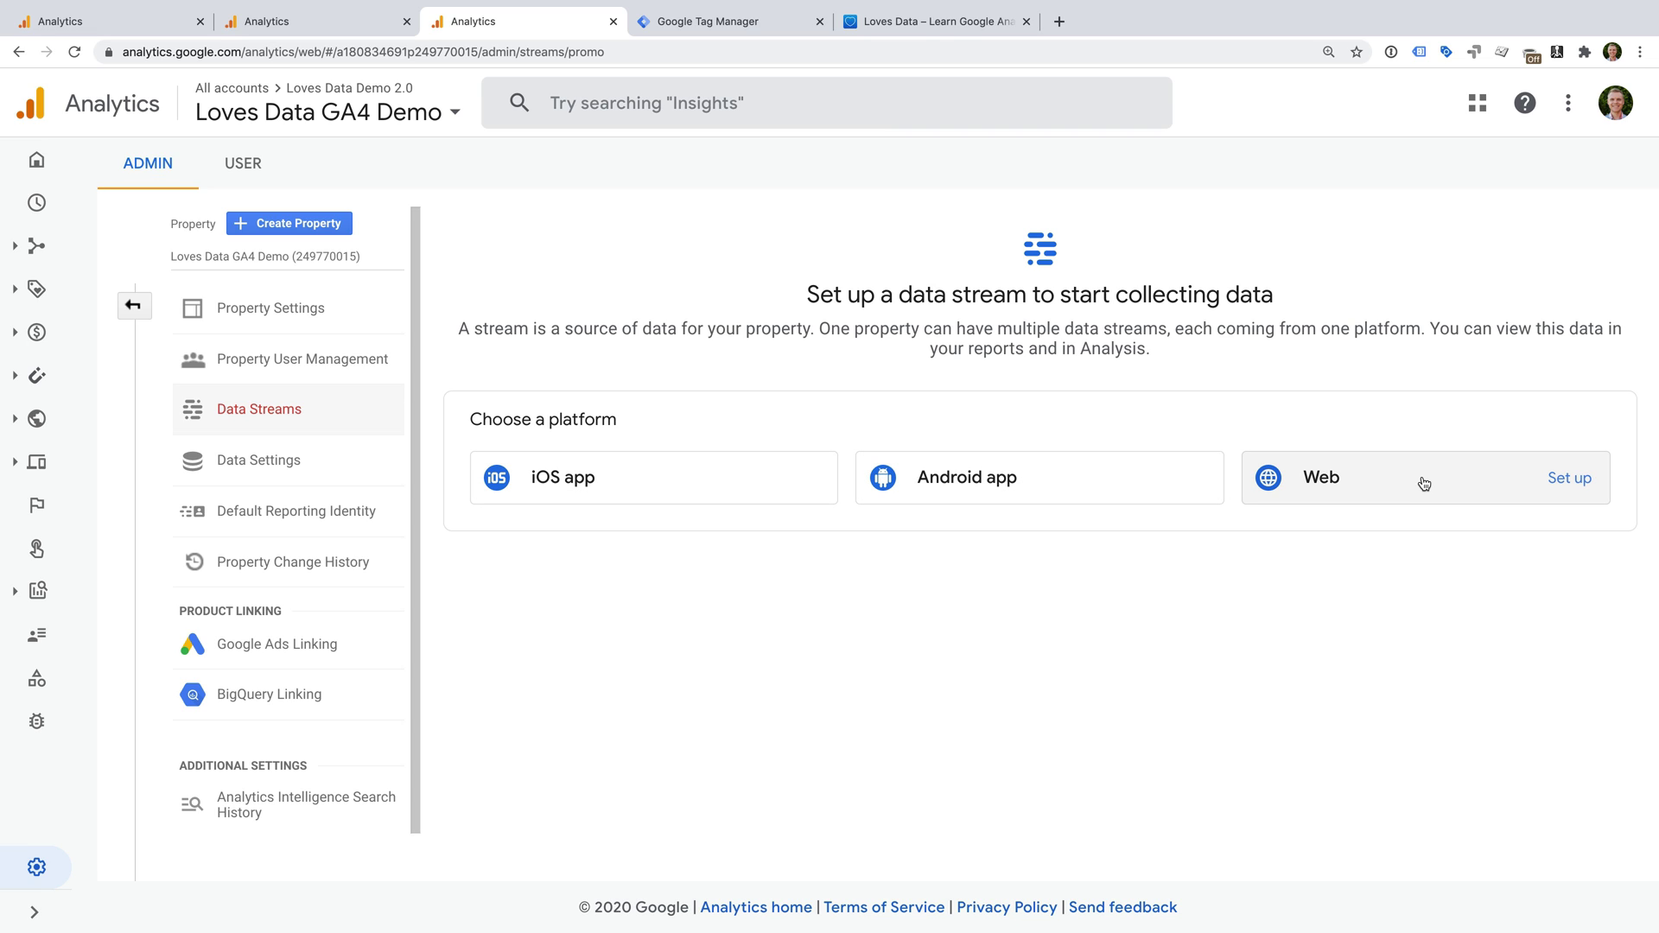
click(1562, 480)
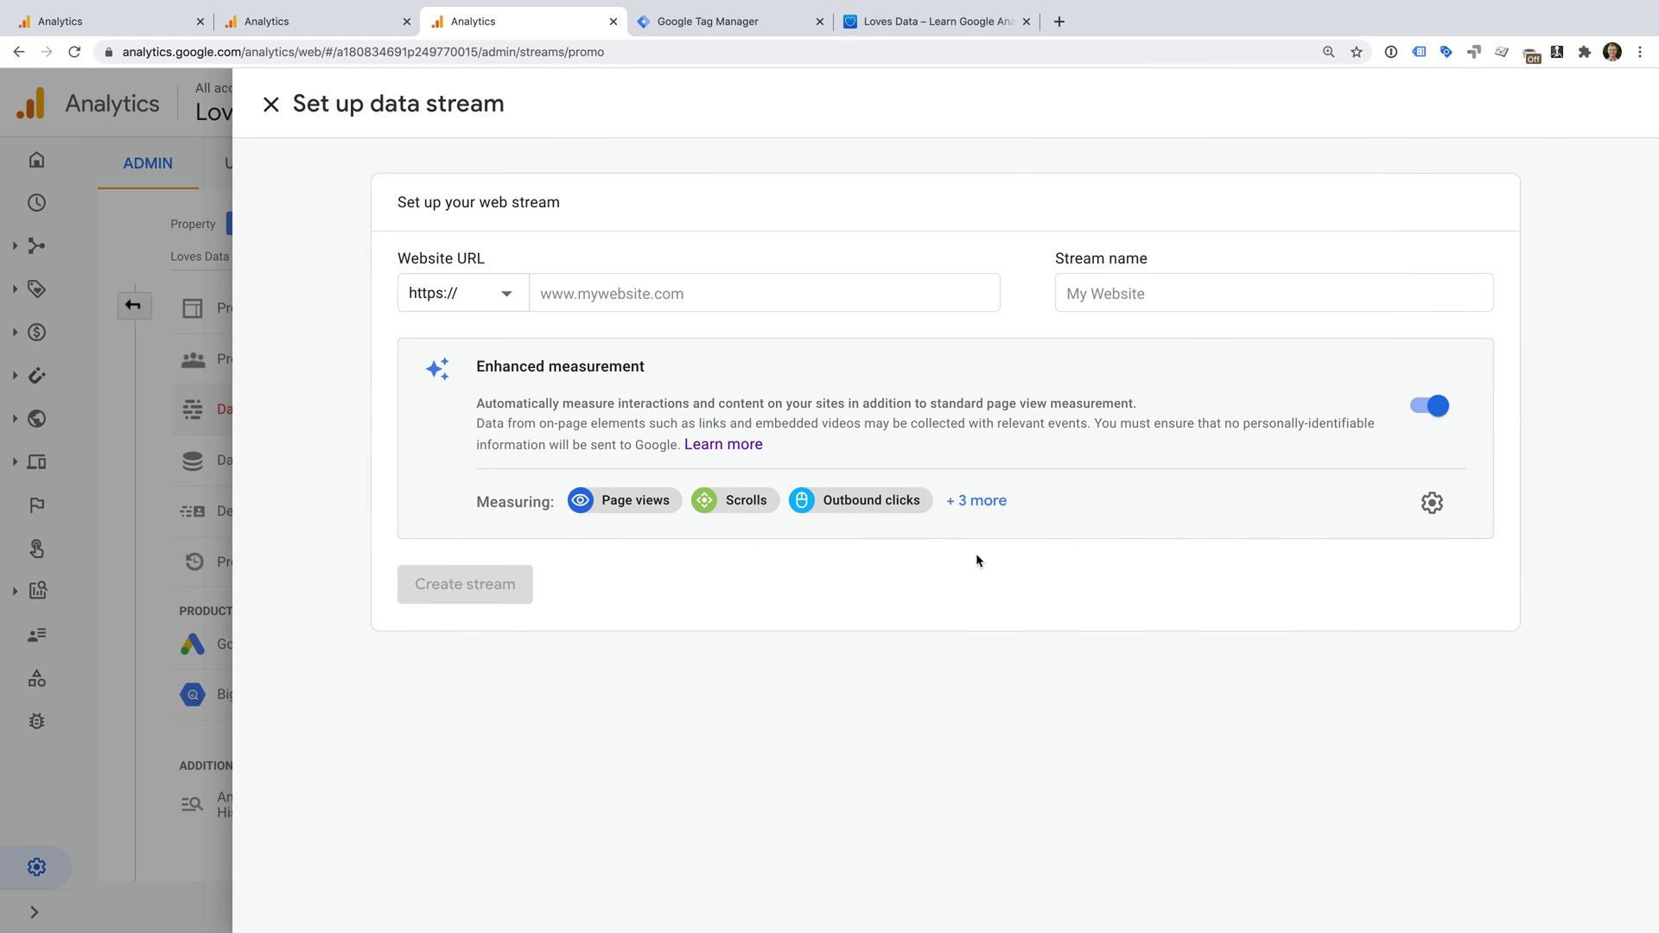
click(657, 298)
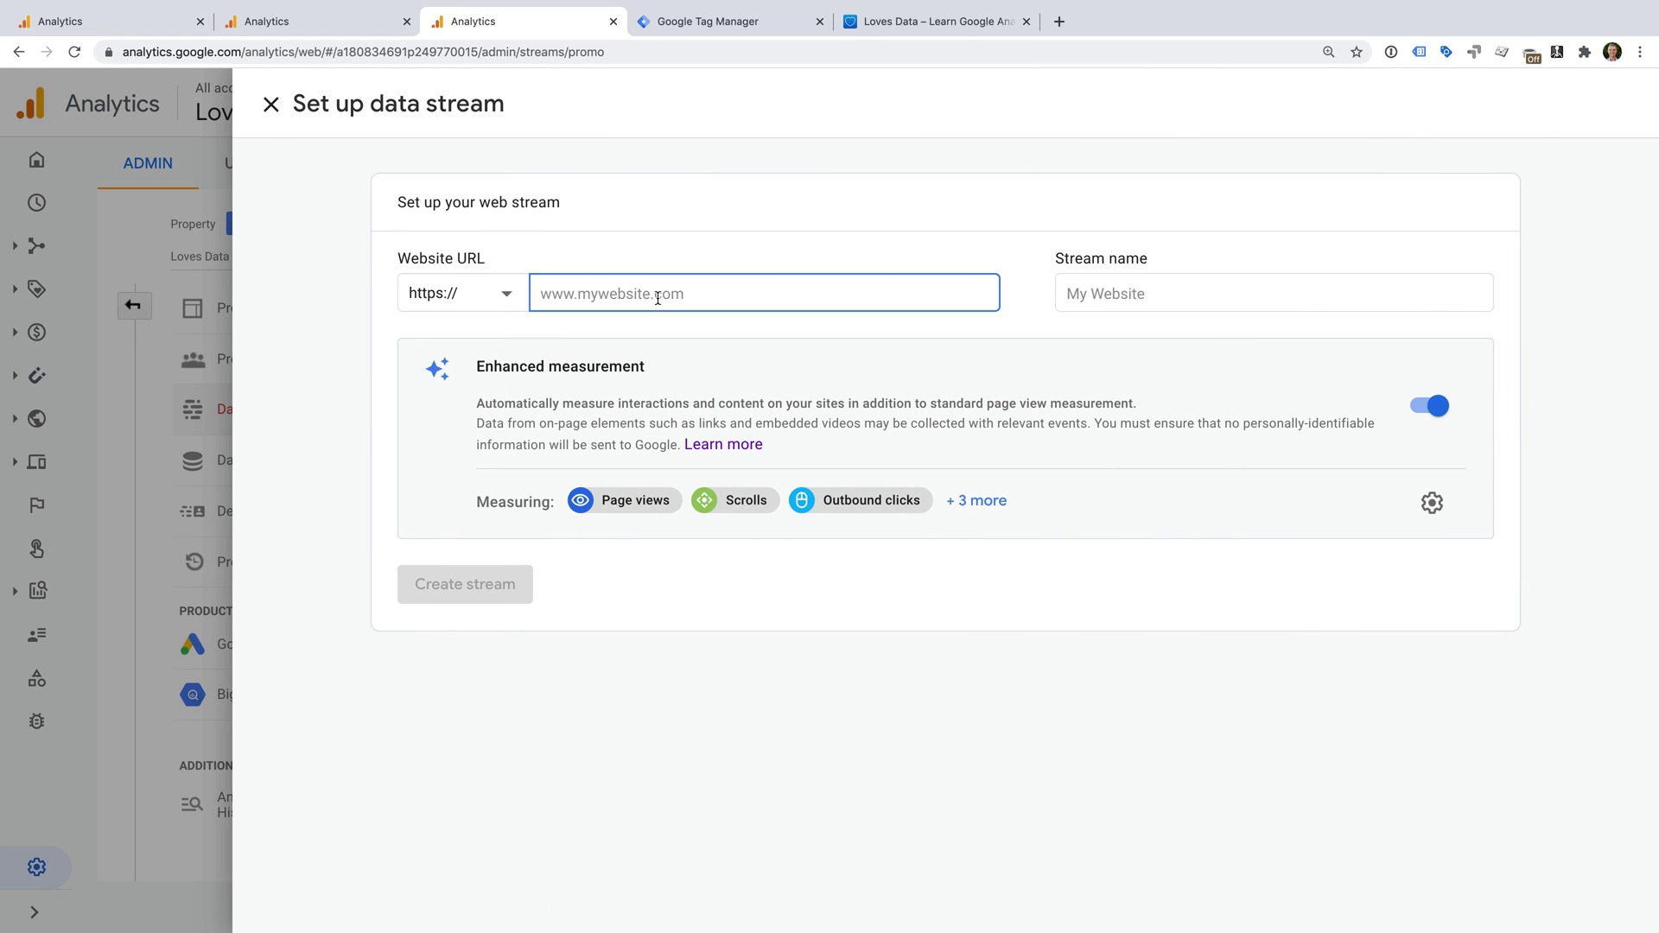
text(www.lovesdata.com)
key(Tab)
text(Loves Da)
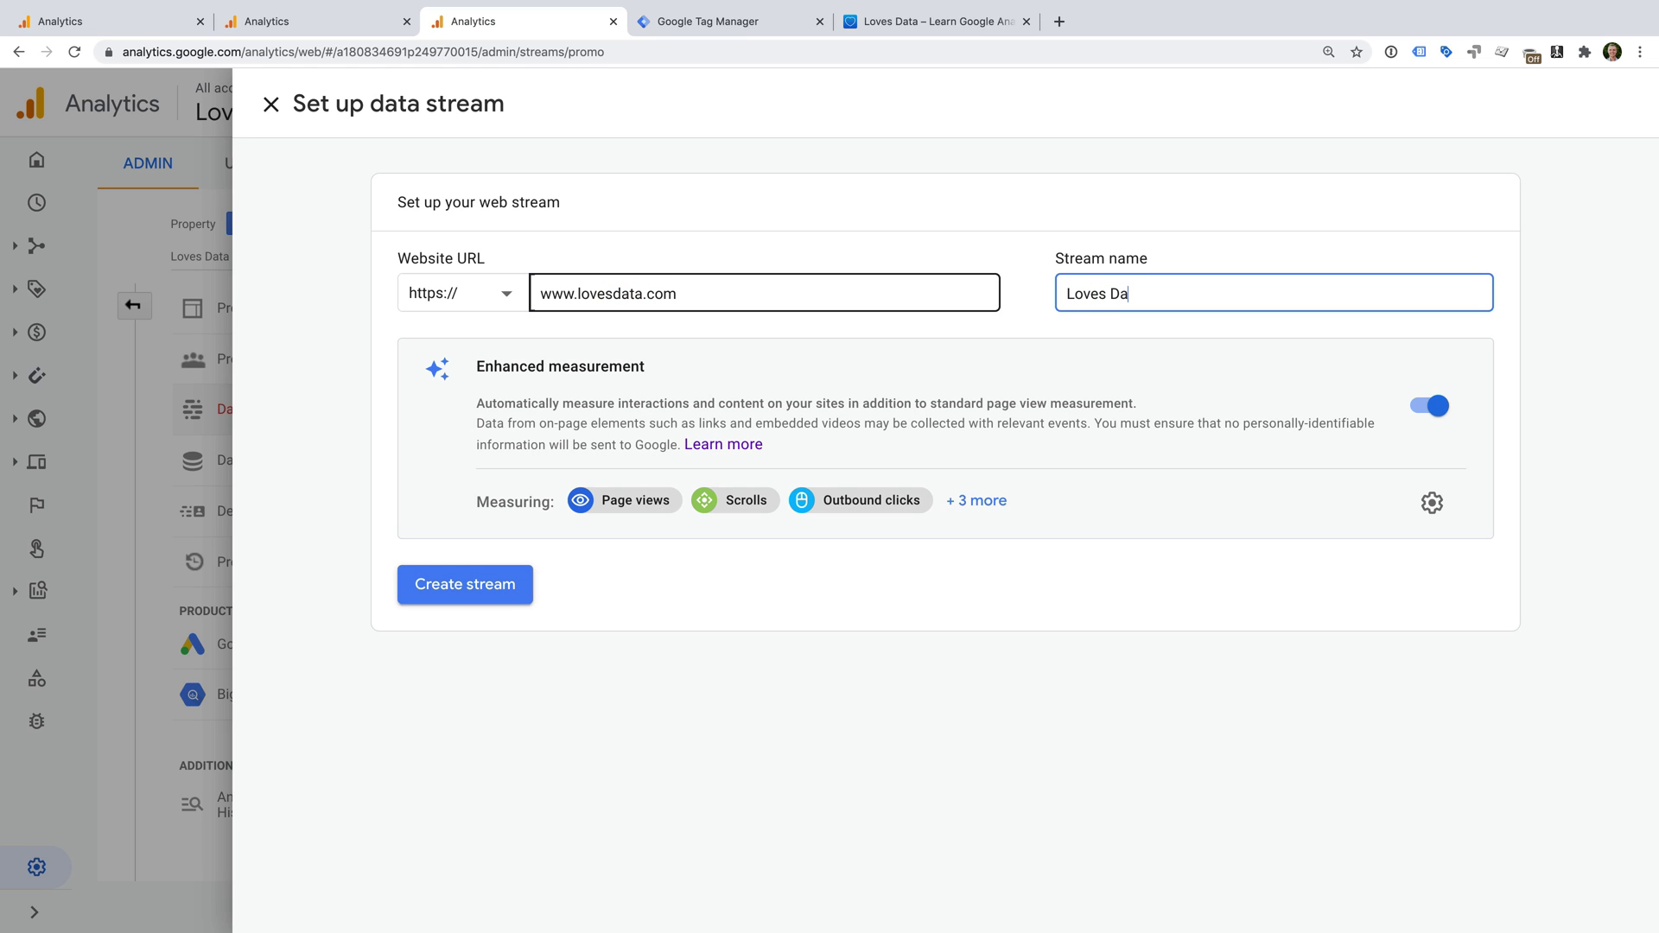
text(ta)
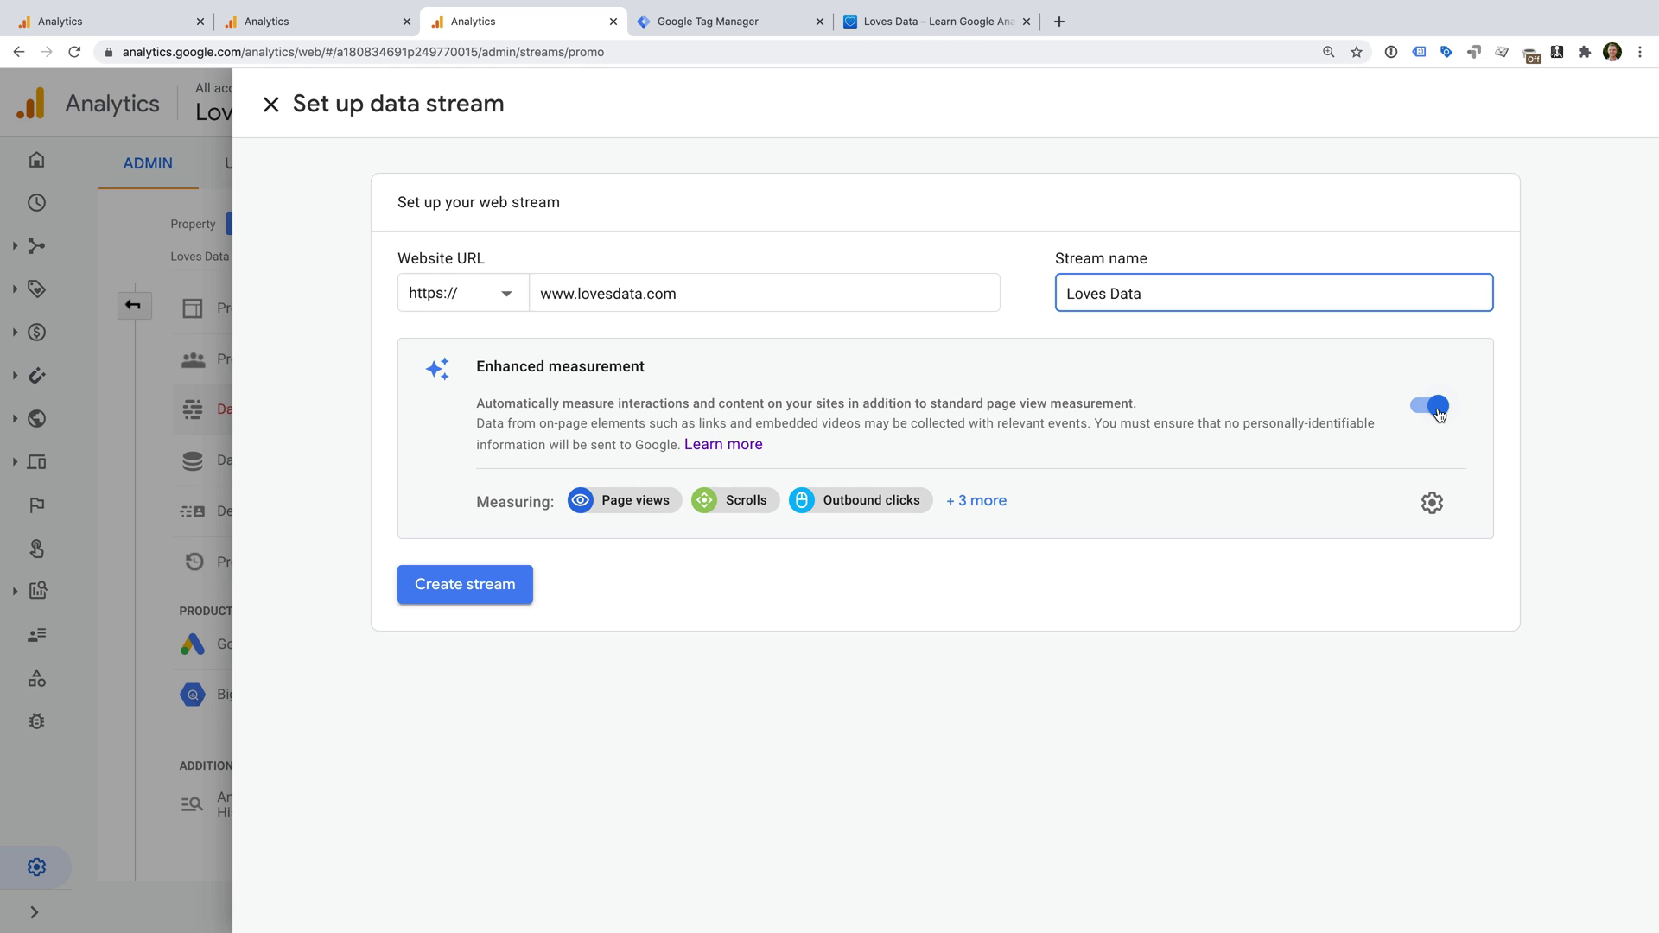
click(1432, 503)
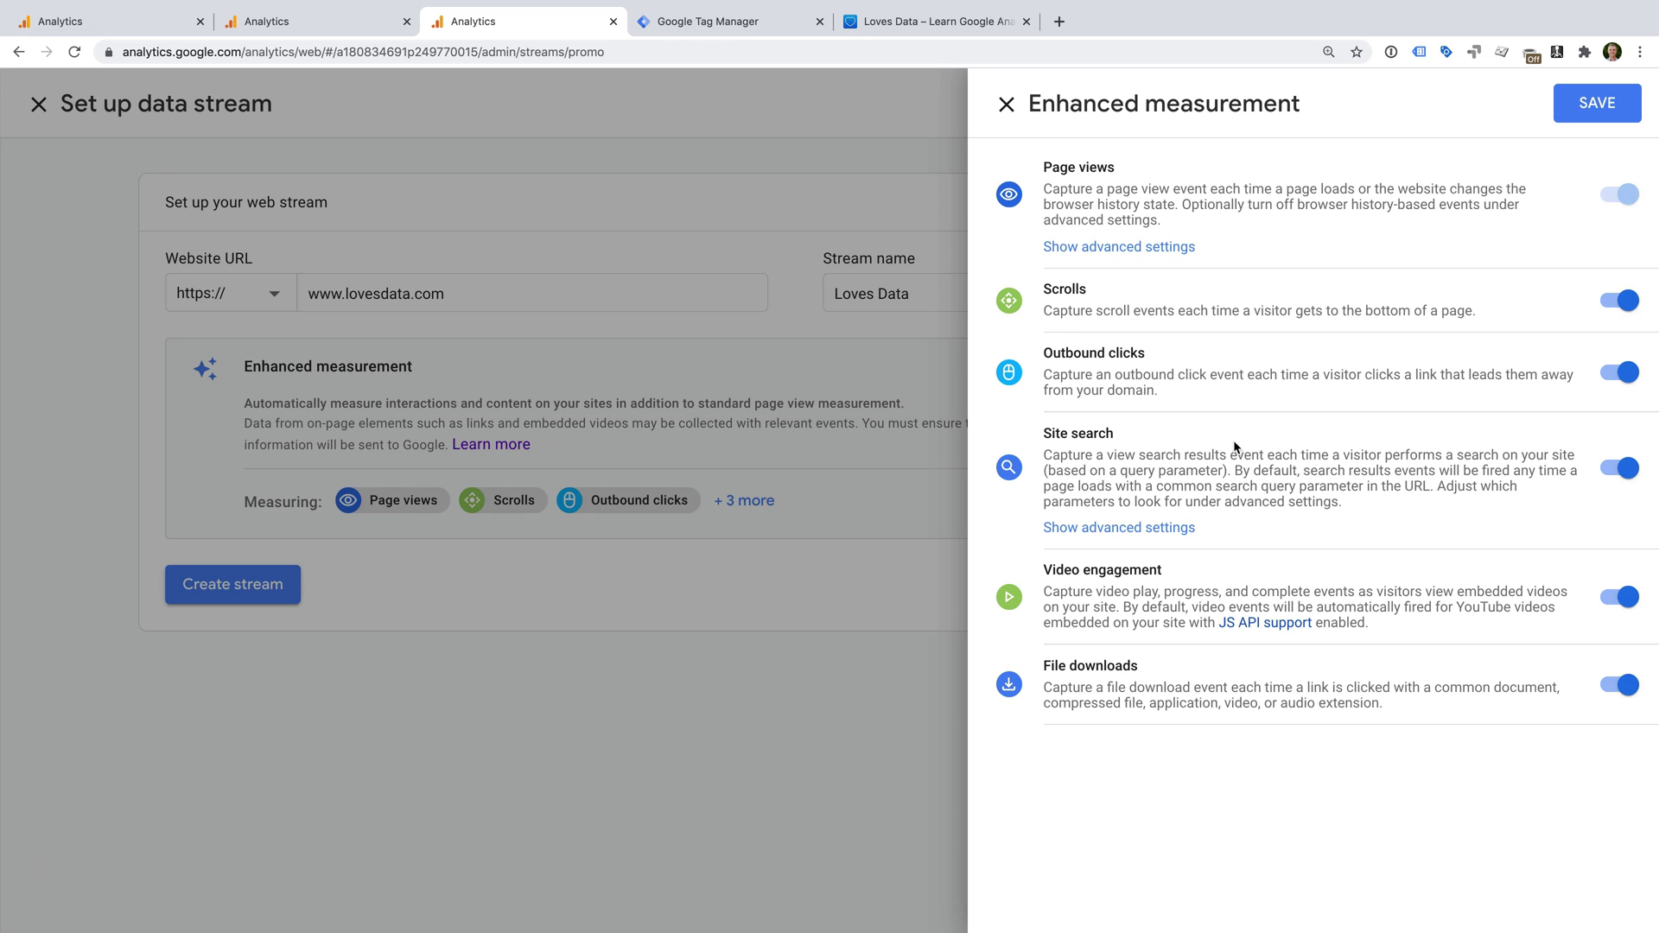
click(1008, 106)
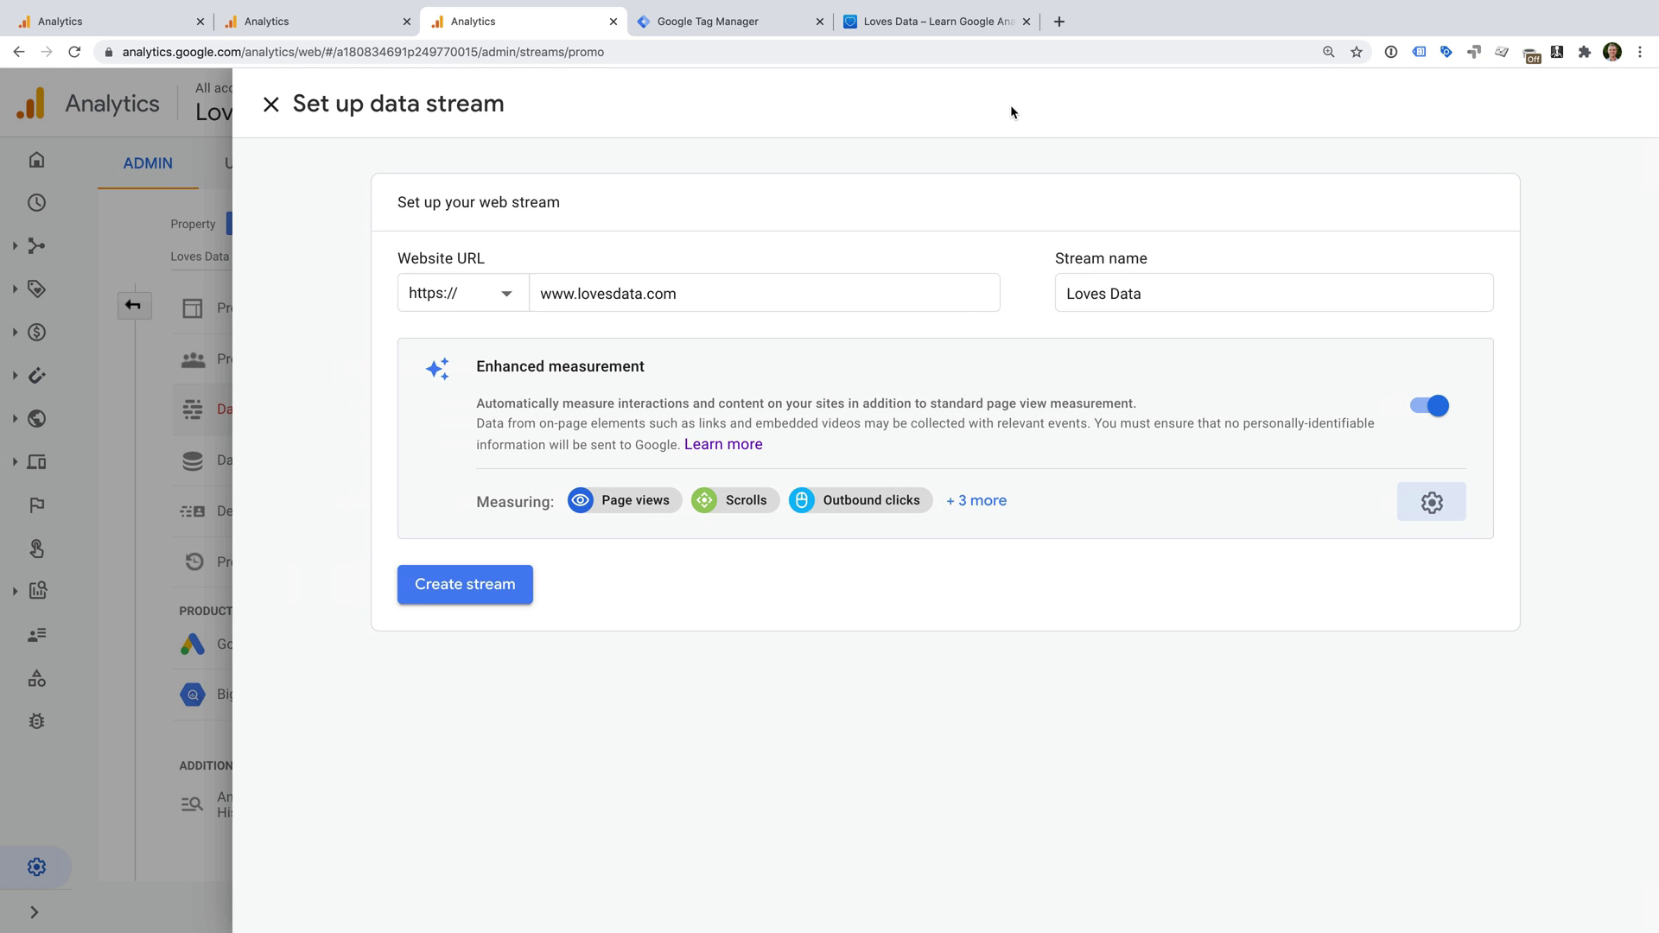
click(488, 586)
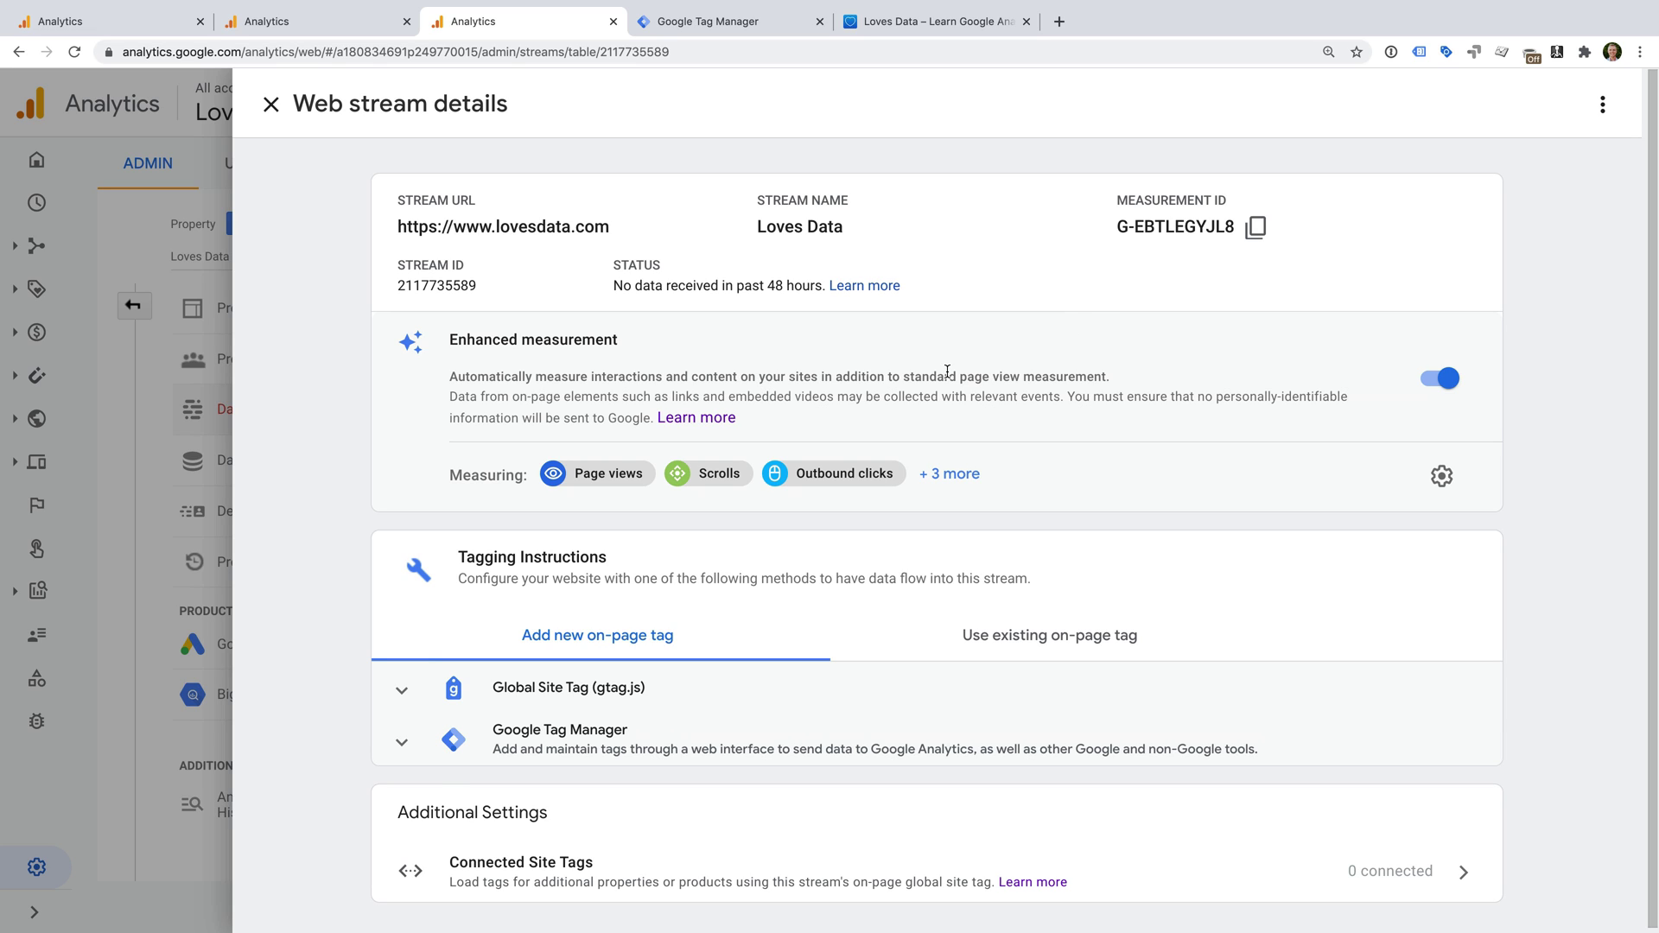
Expand the Global Site Tag (gtag.js) section and scroll through the Loves Data stream's code.
scroll(947, 372, down, 1)
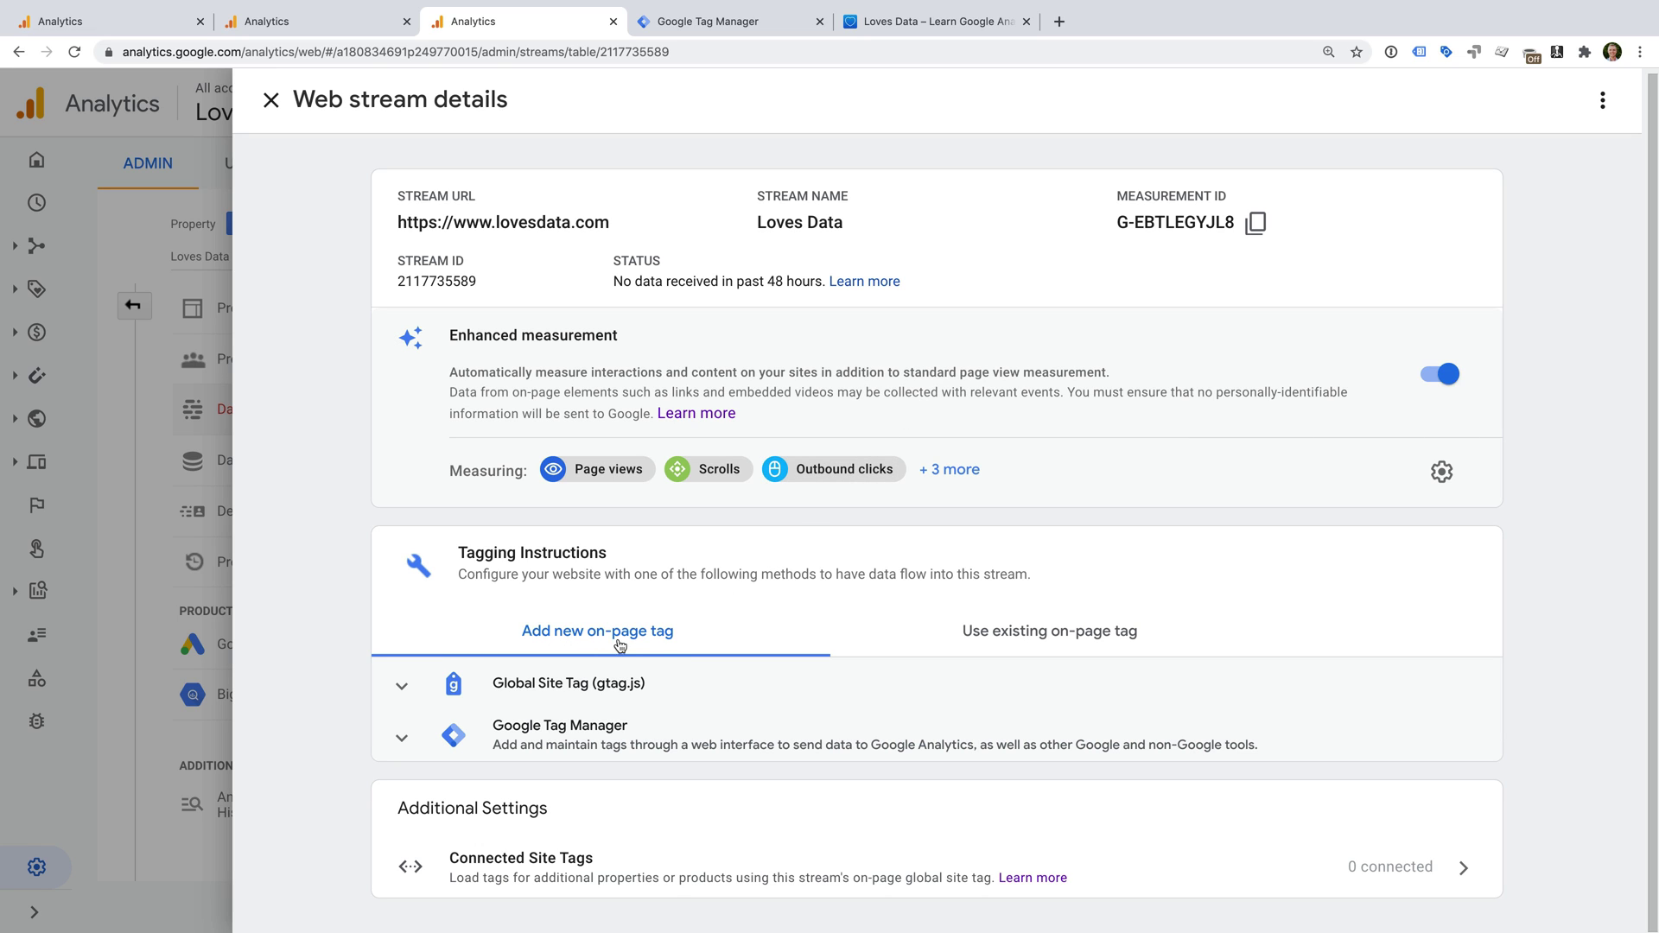
click(673, 689)
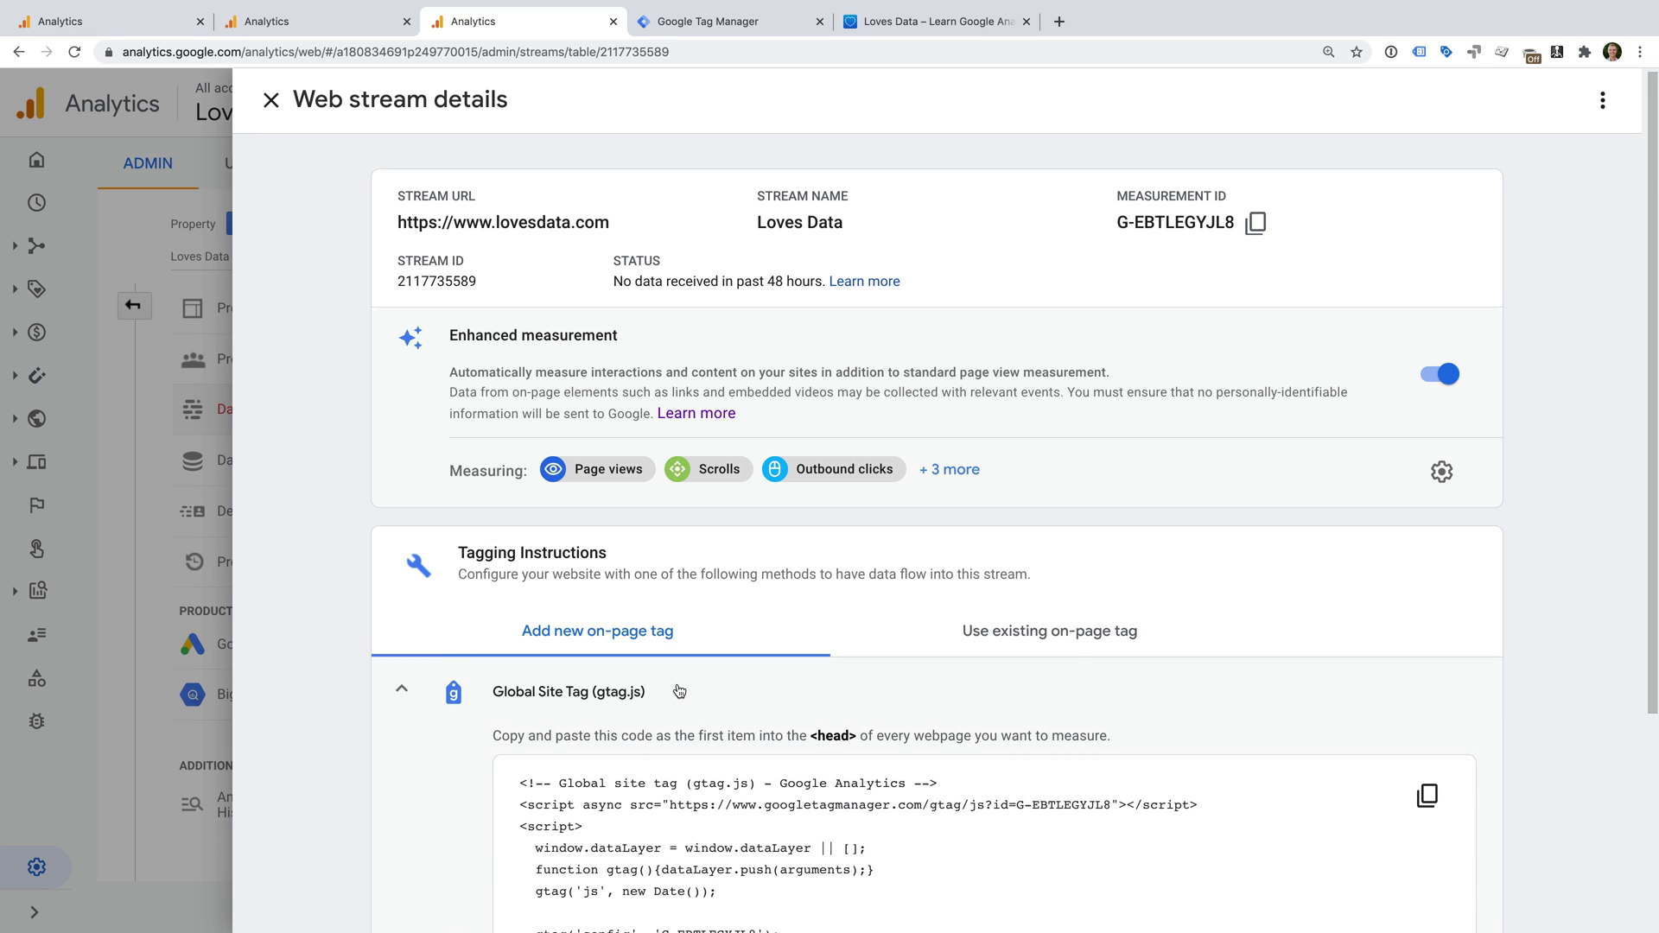
scroll(682, 689, down, 2)
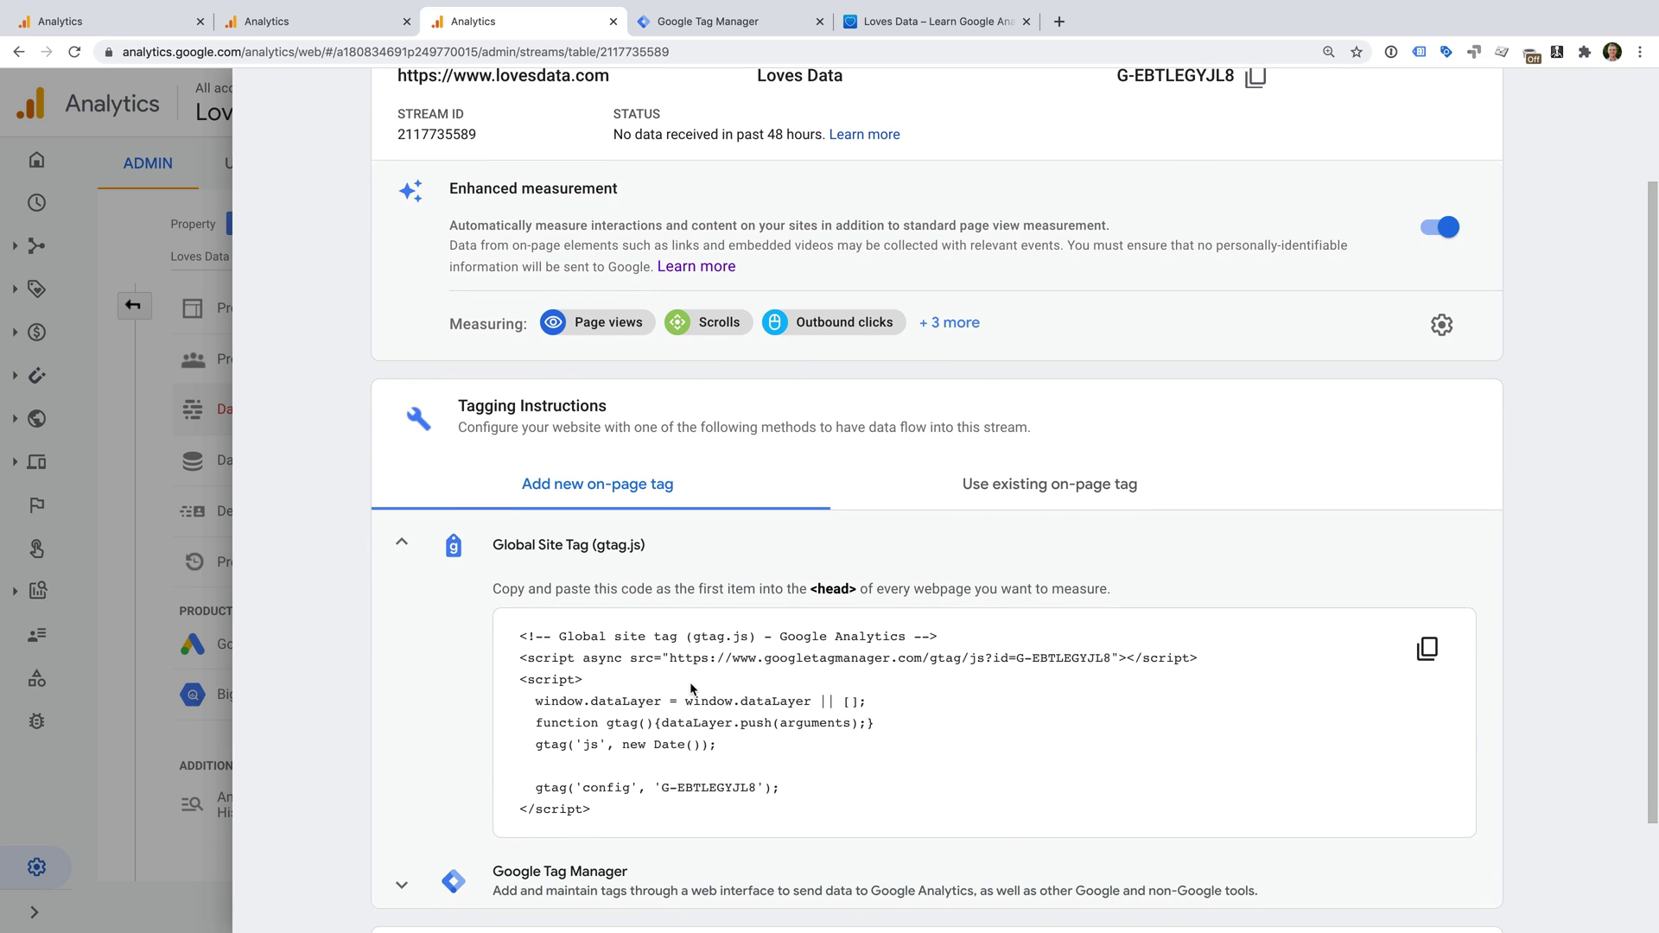
scroll(690, 687, down, 1)
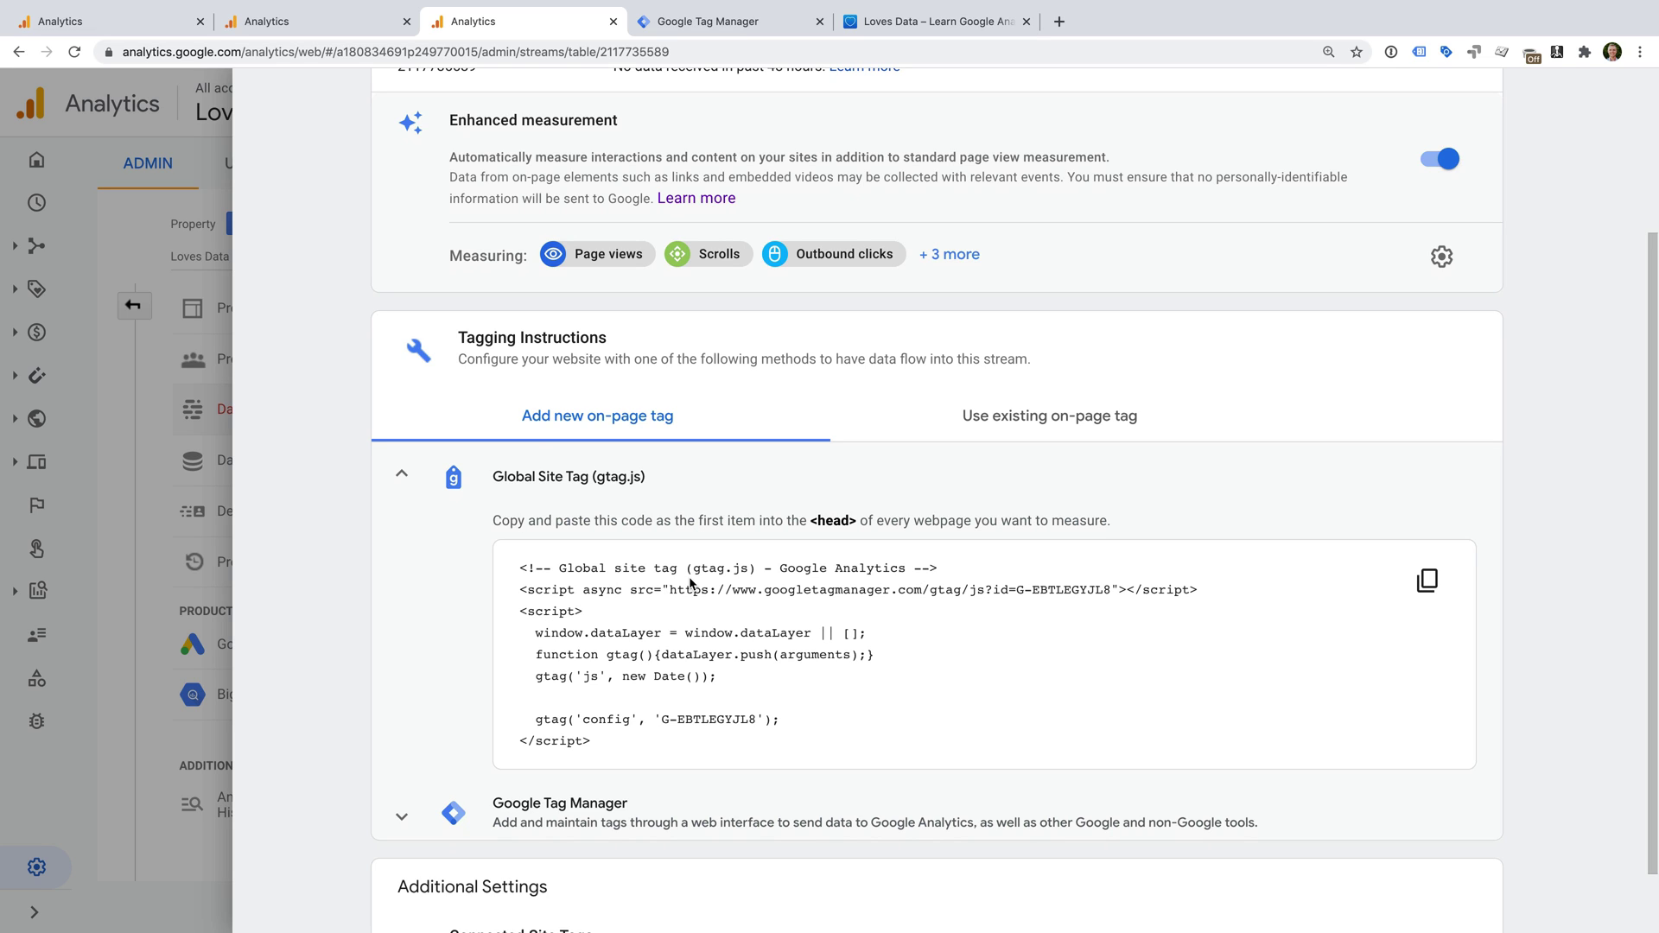
Show the Use existing on-page tag instructions with the Google Analytics and Google Tag Manager sections expanded.
click(982, 430)
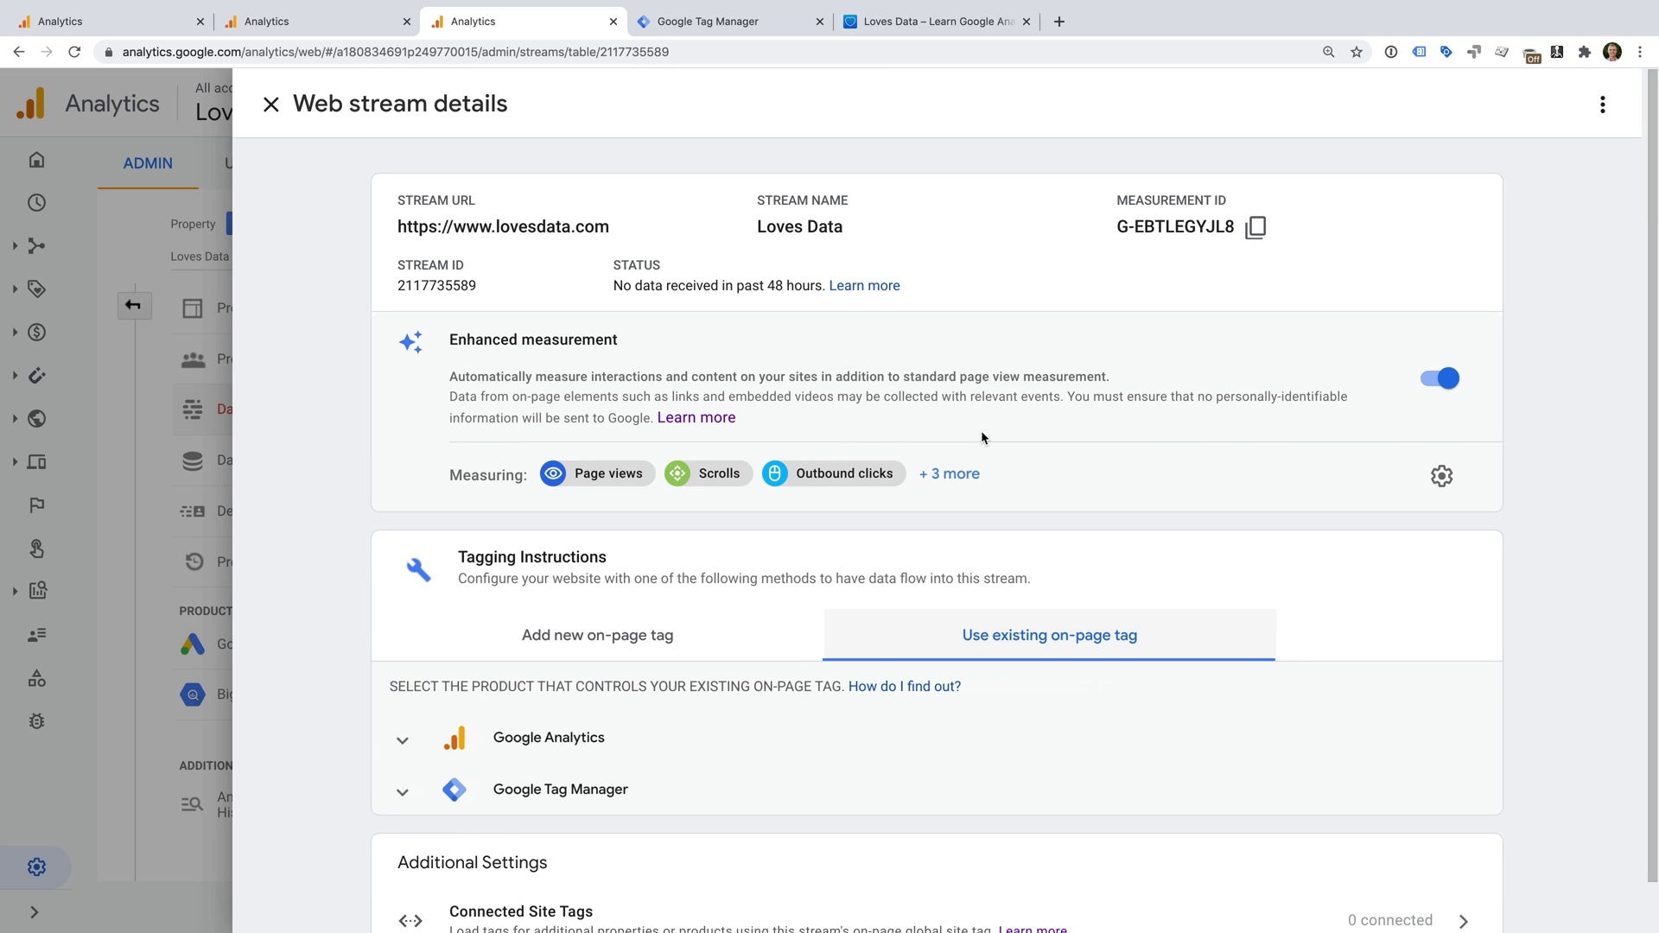
scroll(962, 545, down, 2)
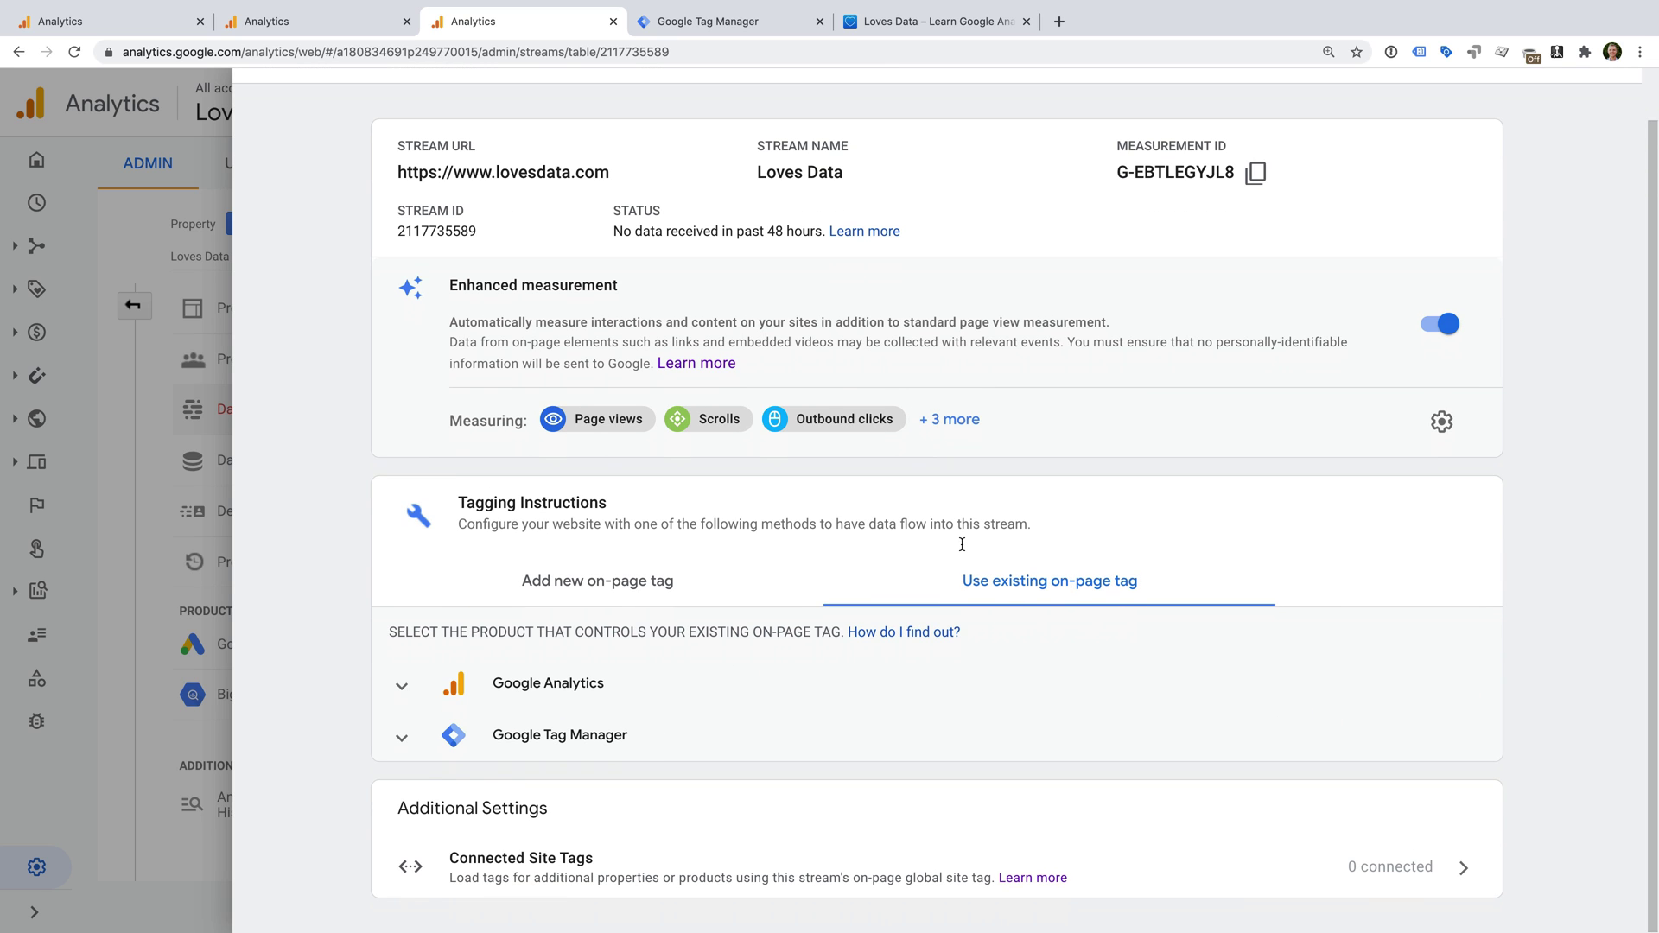
click(734, 684)
scroll(734, 684, down, 3)
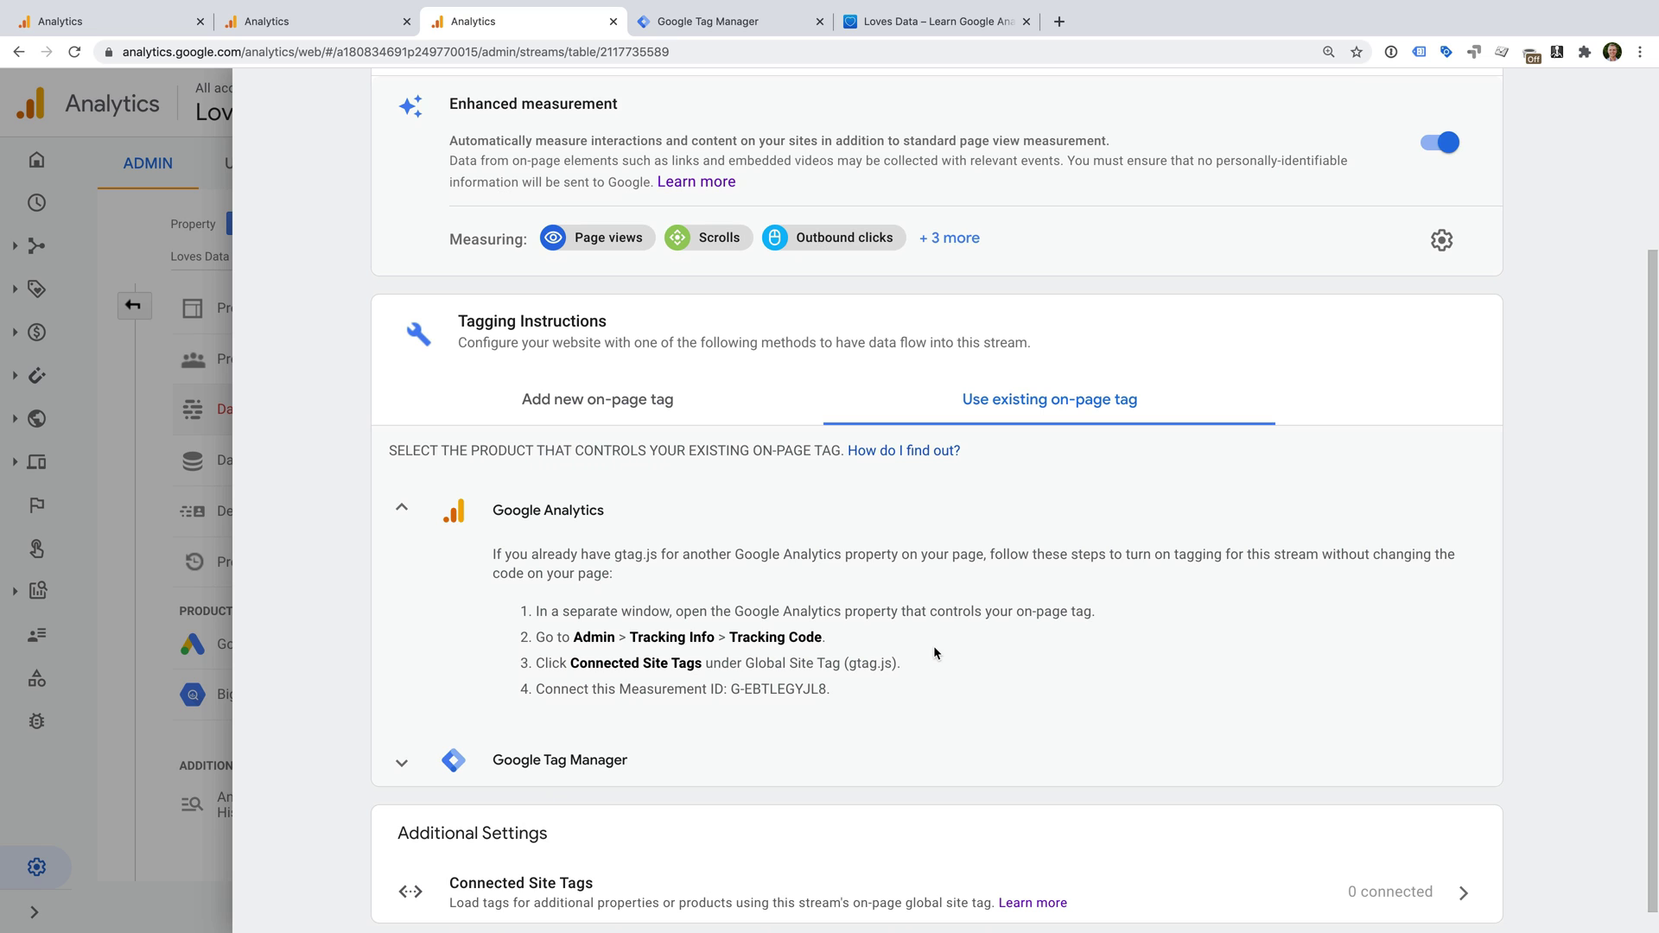
click(641, 764)
scroll(766, 702, down, 3)
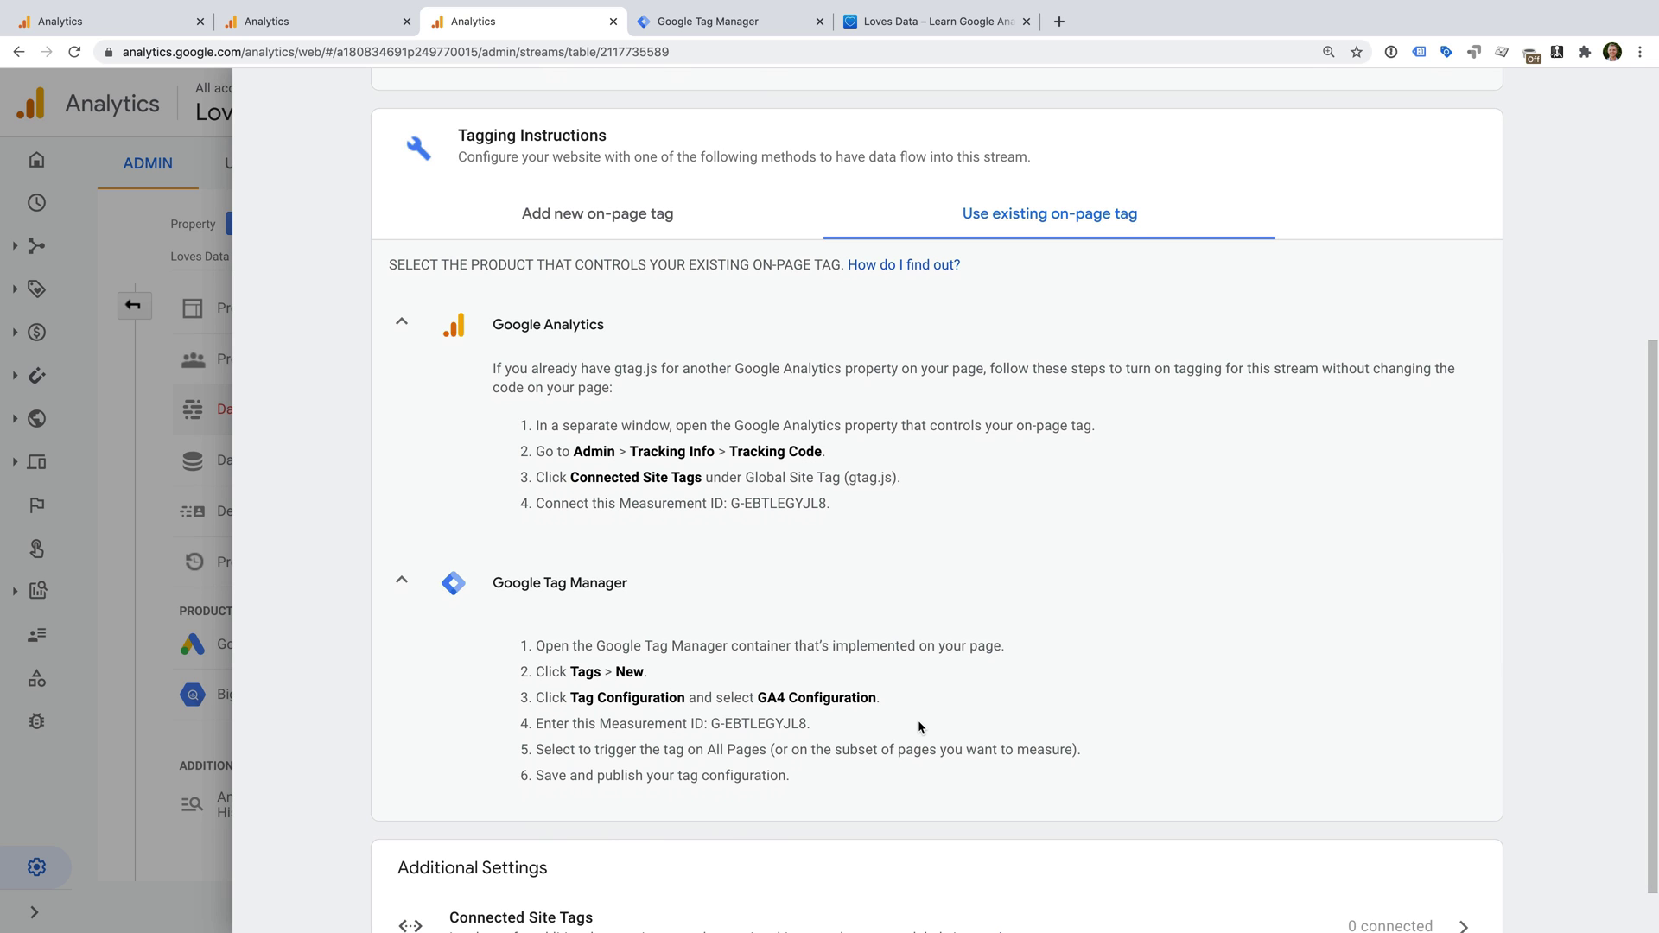
scroll(951, 585, up, 5)
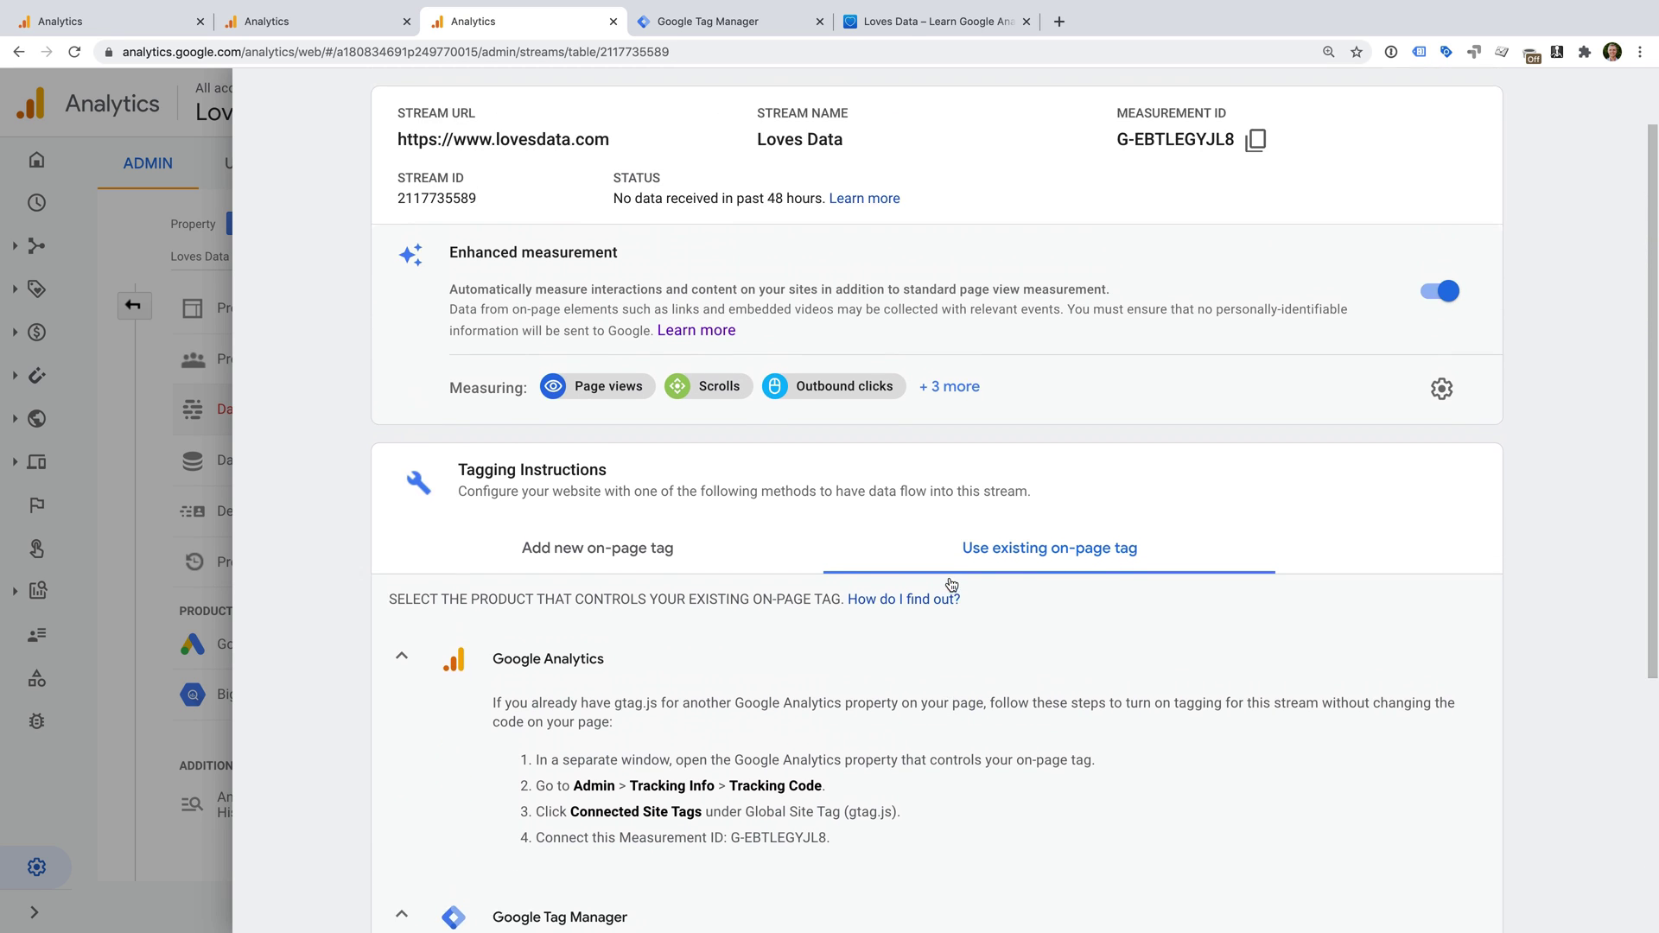
scroll(951, 585, up, 1)
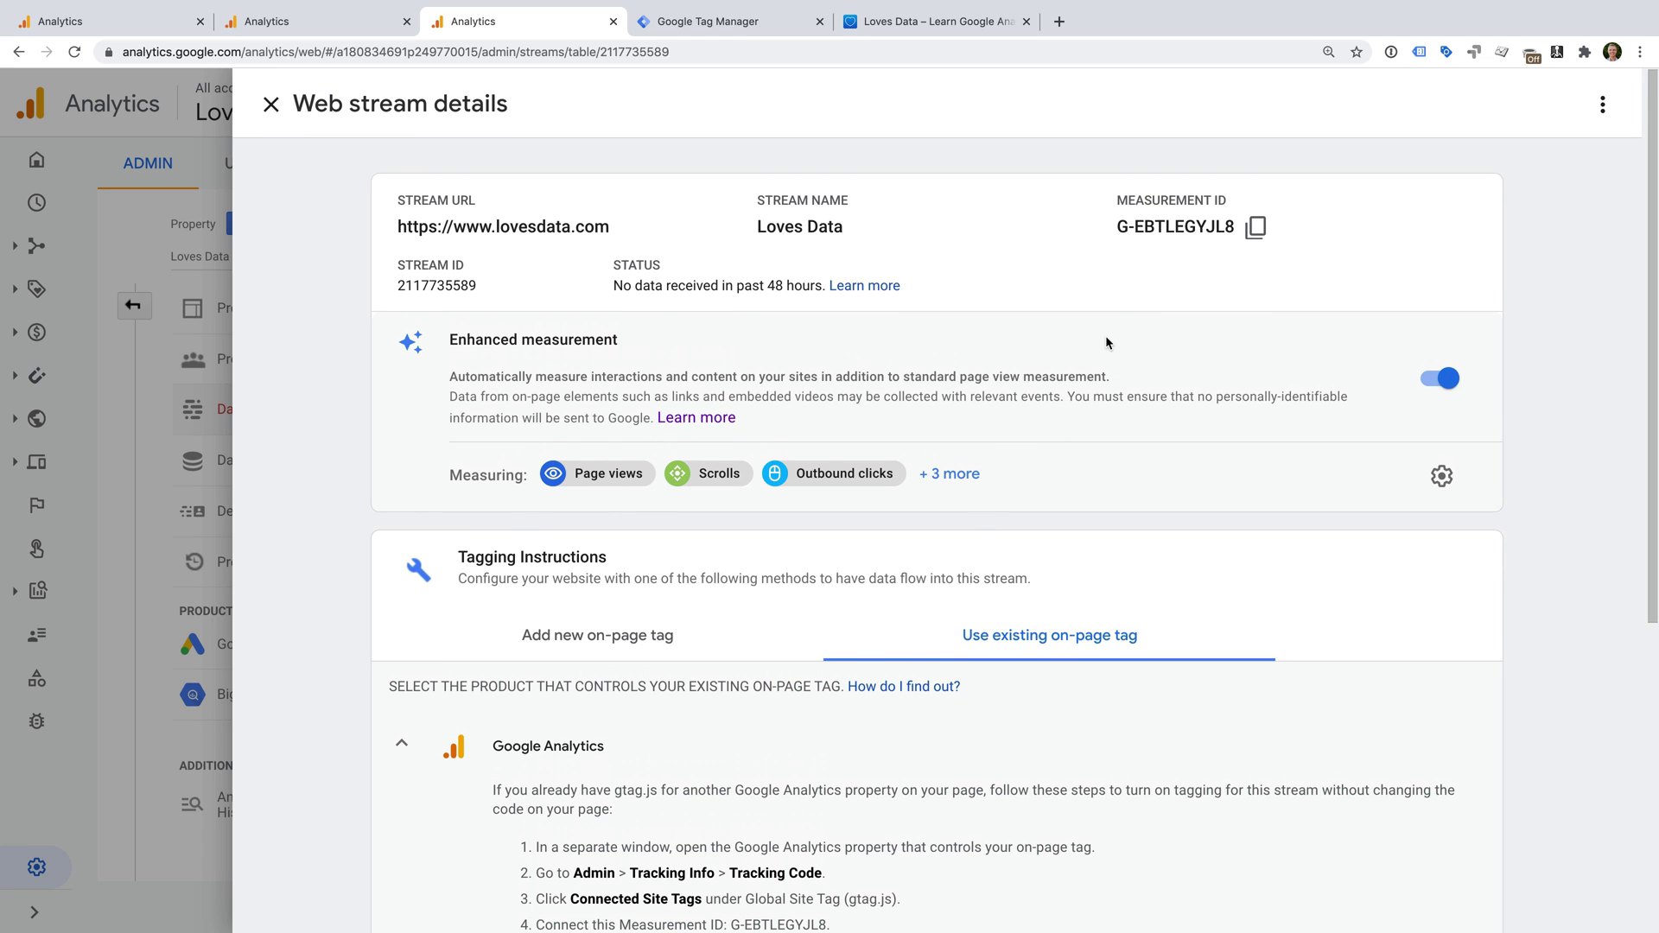
Select the measurement ID, then switch to the Loves Data Demo container's Tags list in Tag Manager.
drag(1118, 226, 1246, 243)
key(ctrl+c)
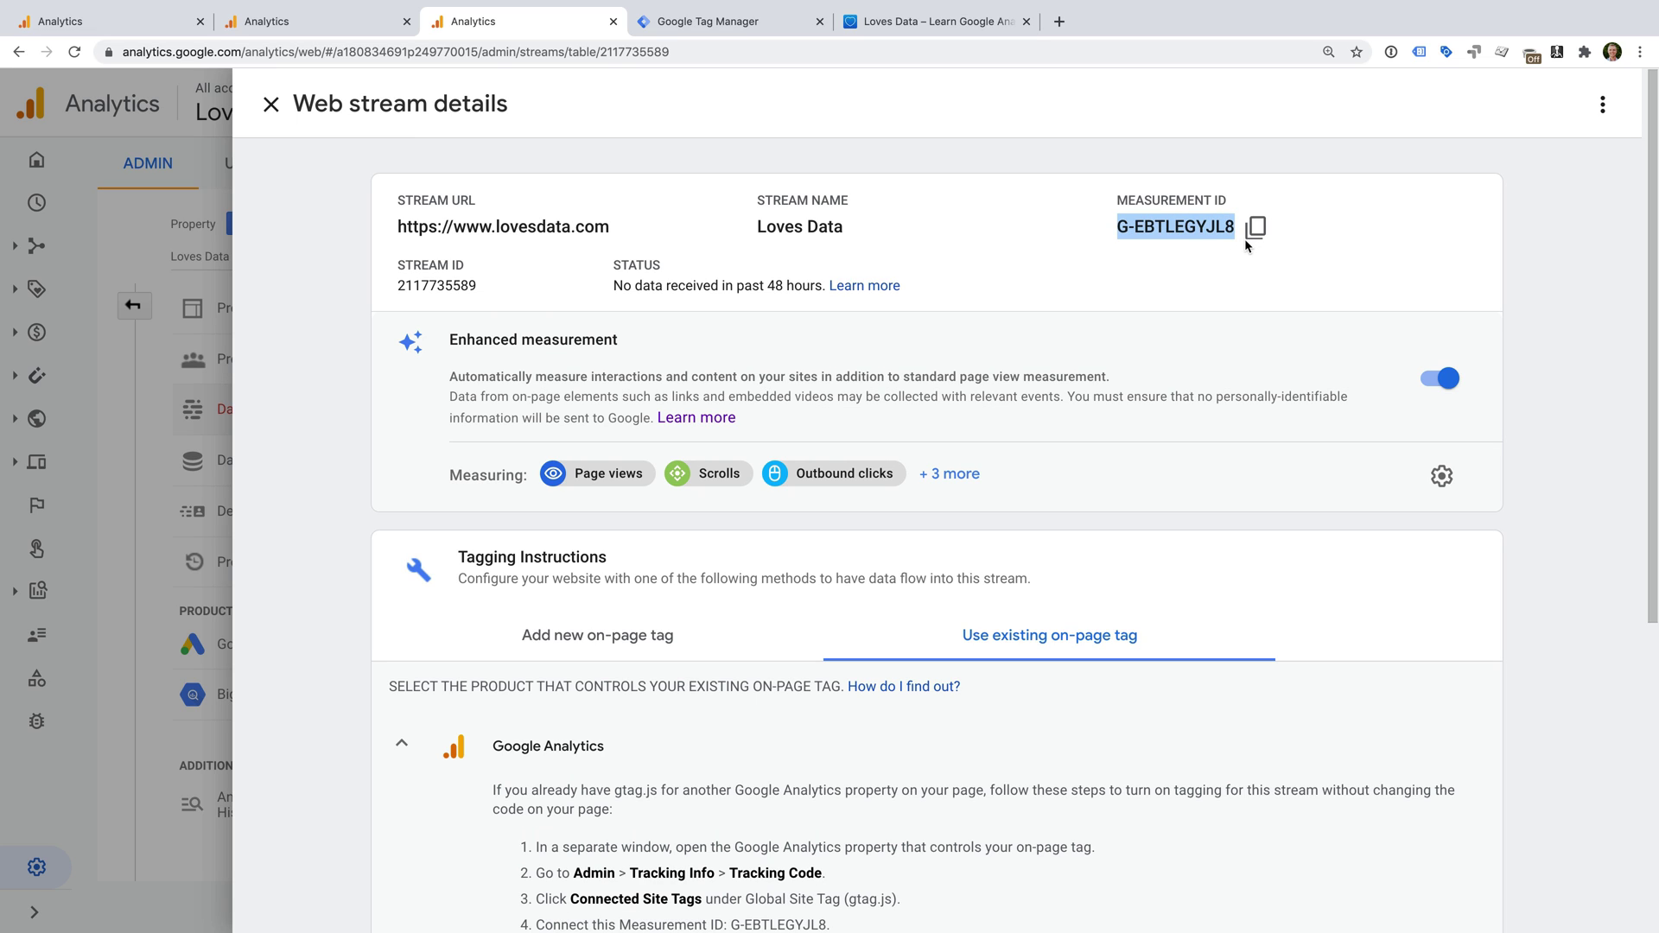
click(749, 23)
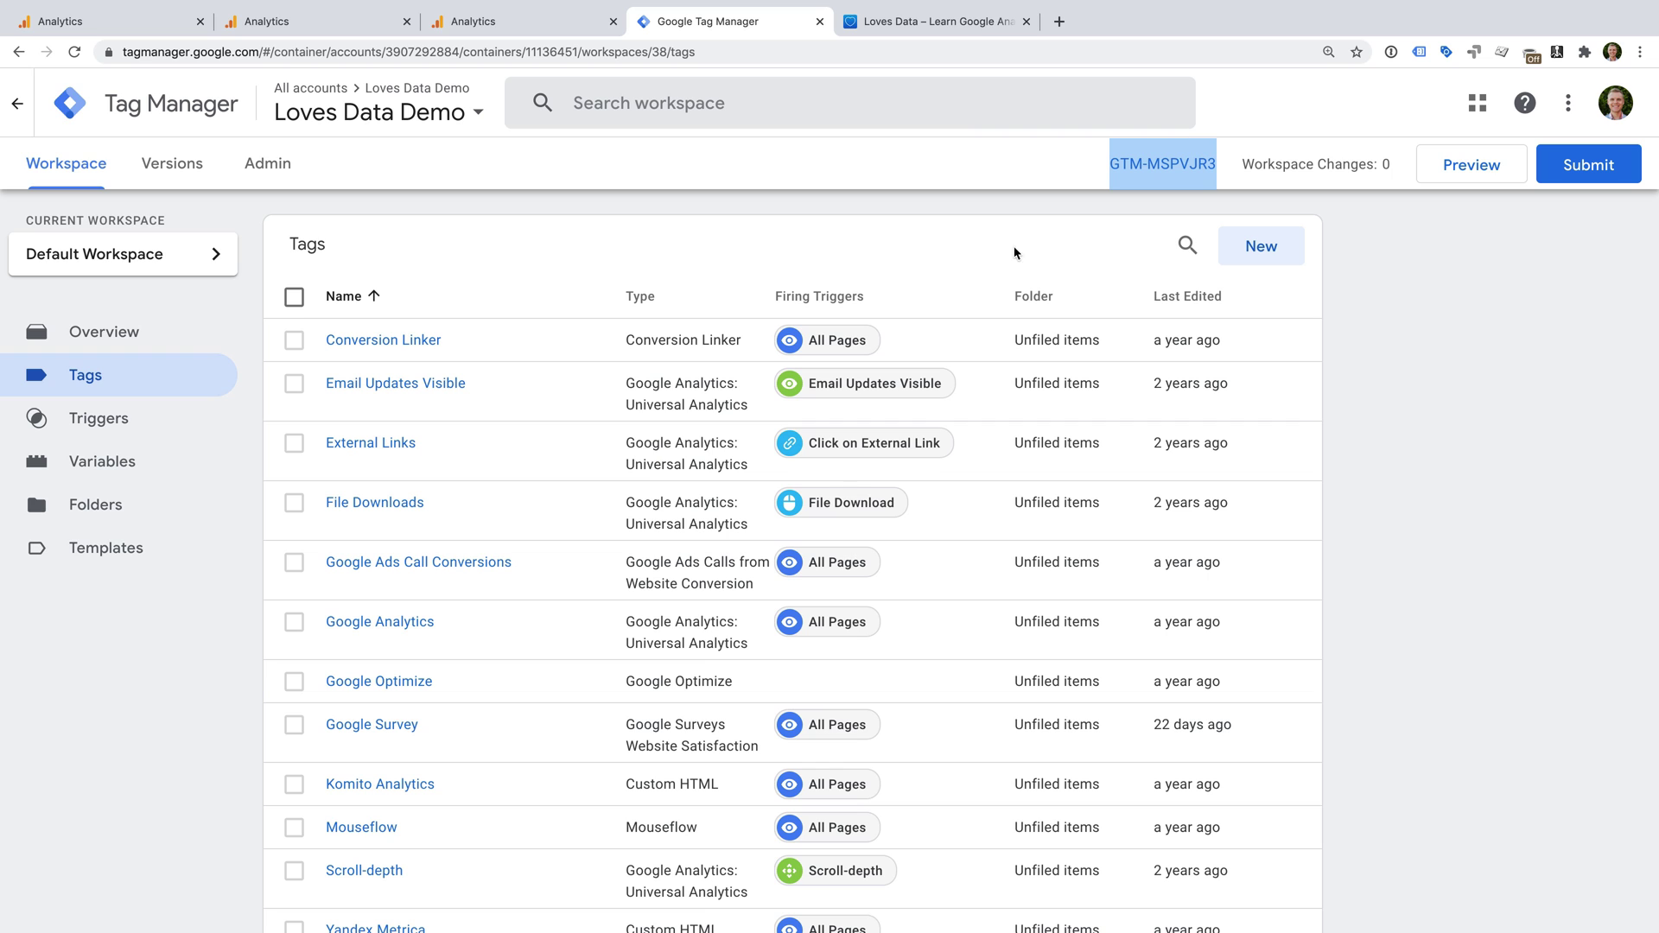
Create a GA4 Configuration tag named 'Google Analytics GA4' with measurement ID G-EBTLEGYJL8.
click(1282, 254)
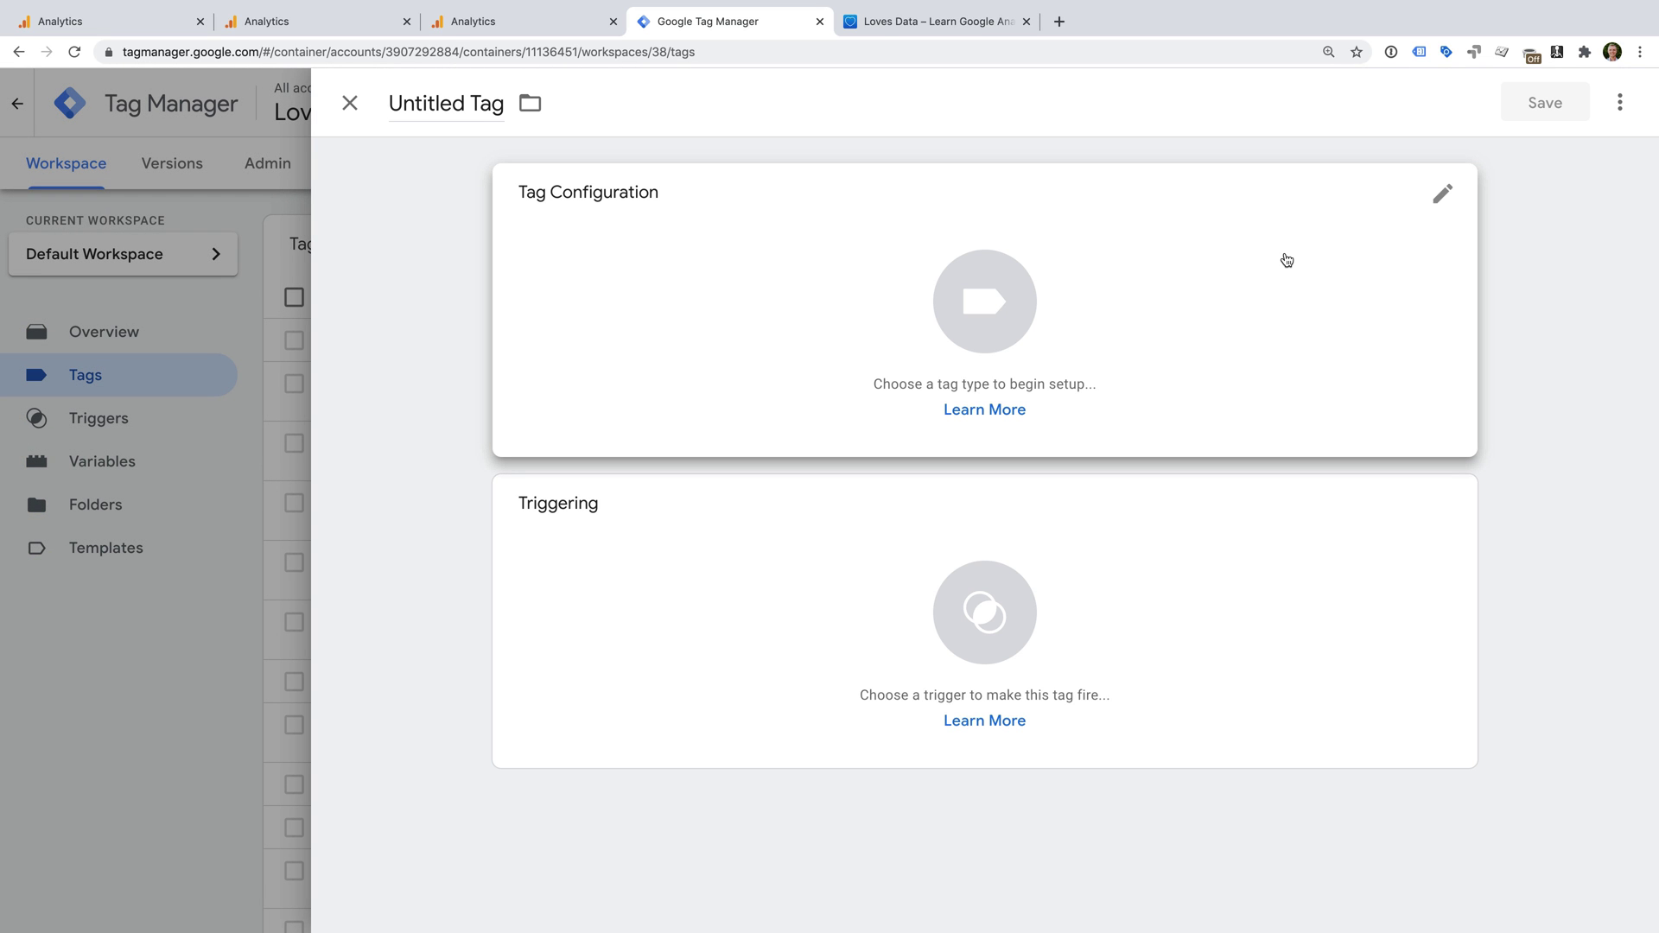
triple_click(440, 107)
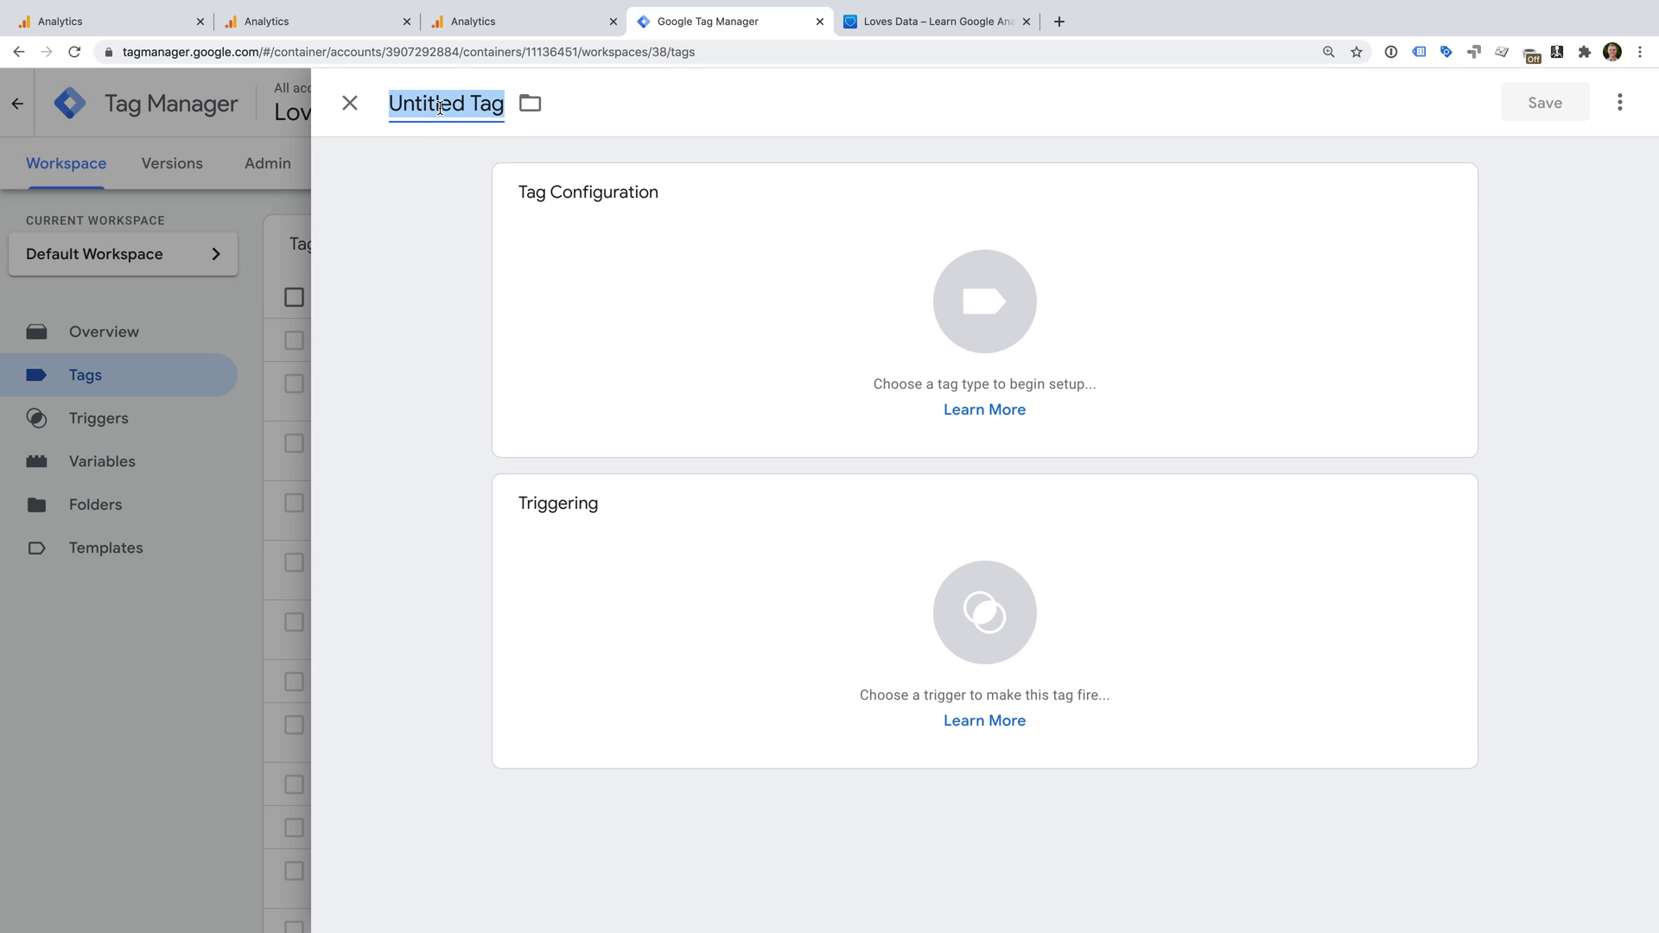
text(Google )
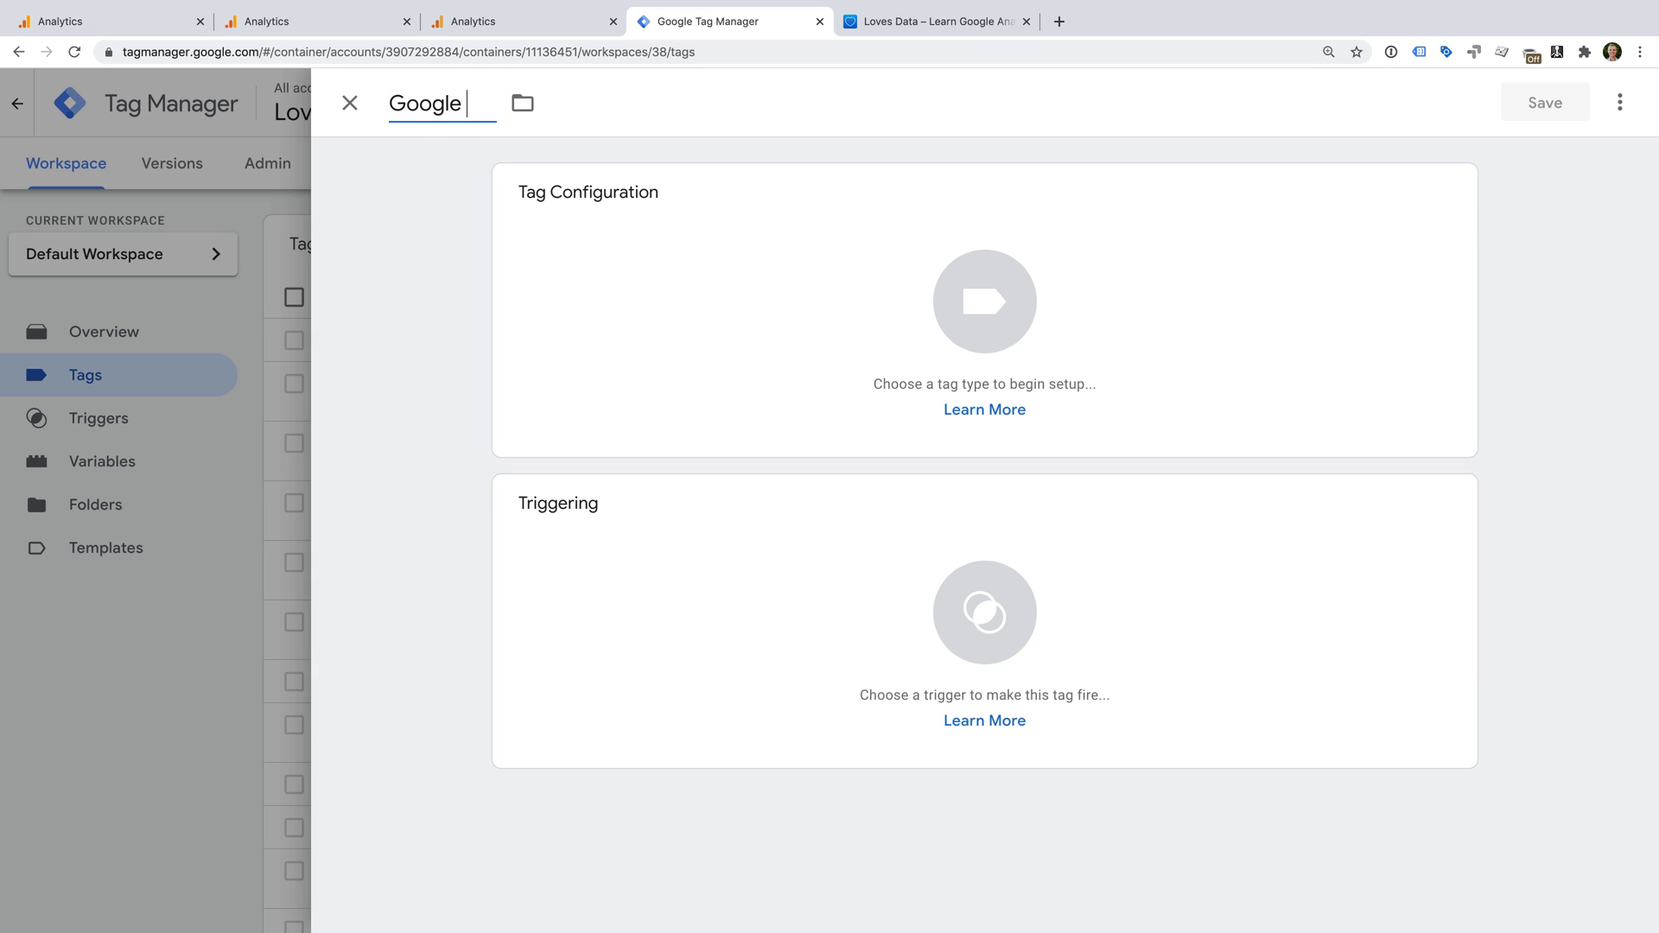
text(Analytics GA4)
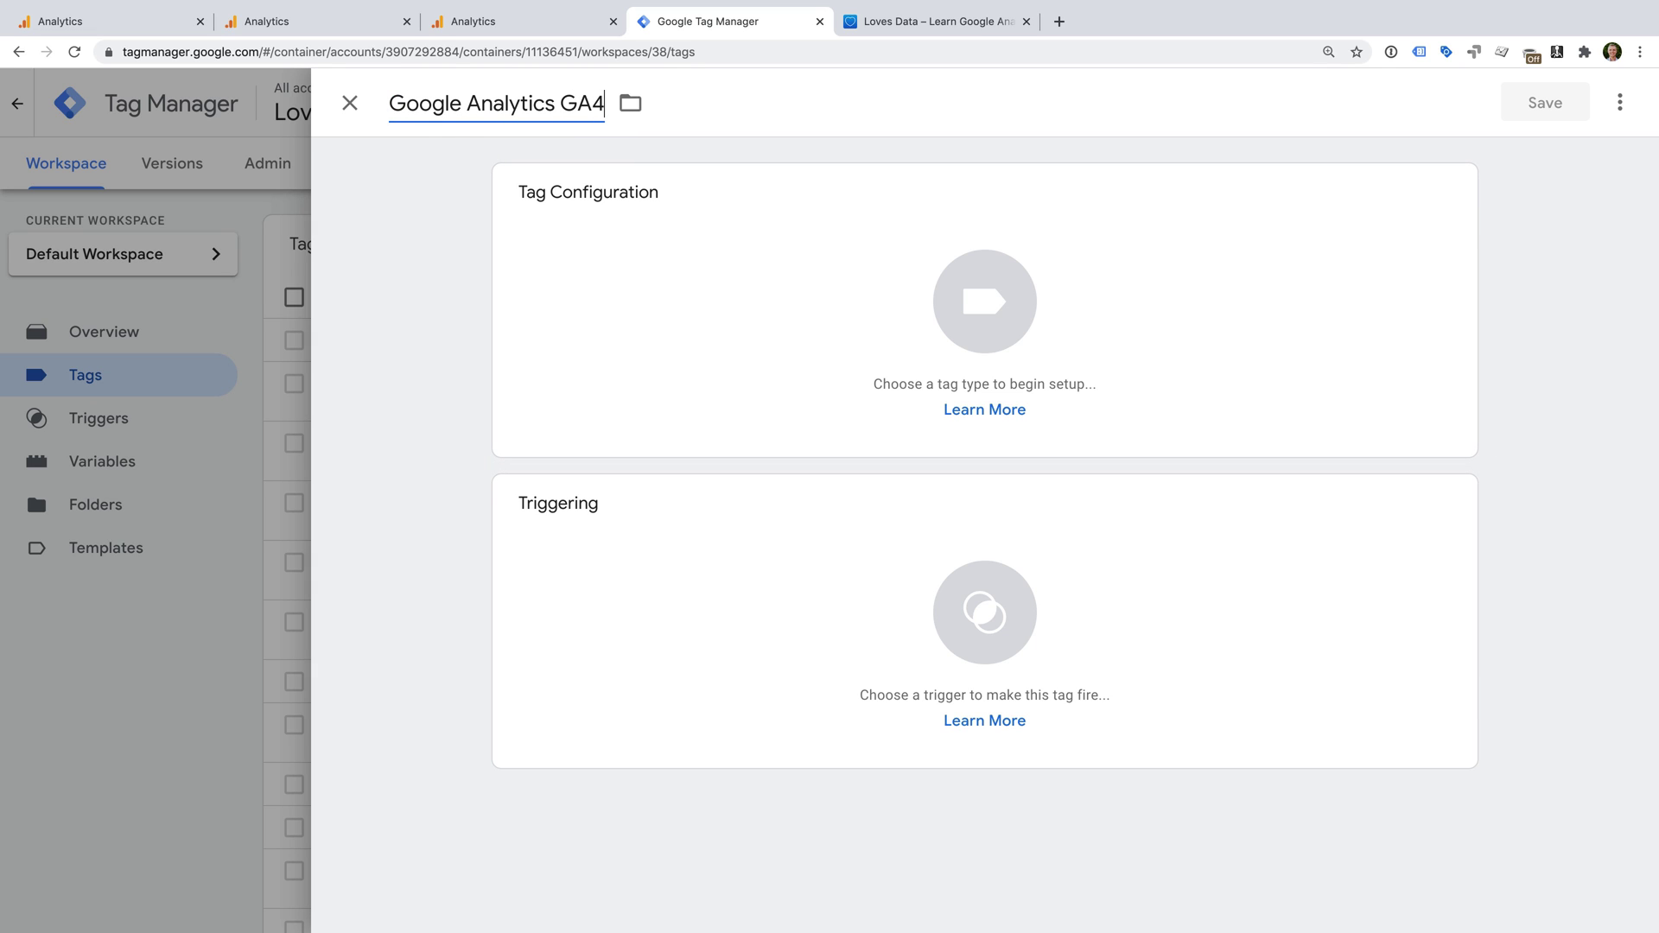
click(660, 267)
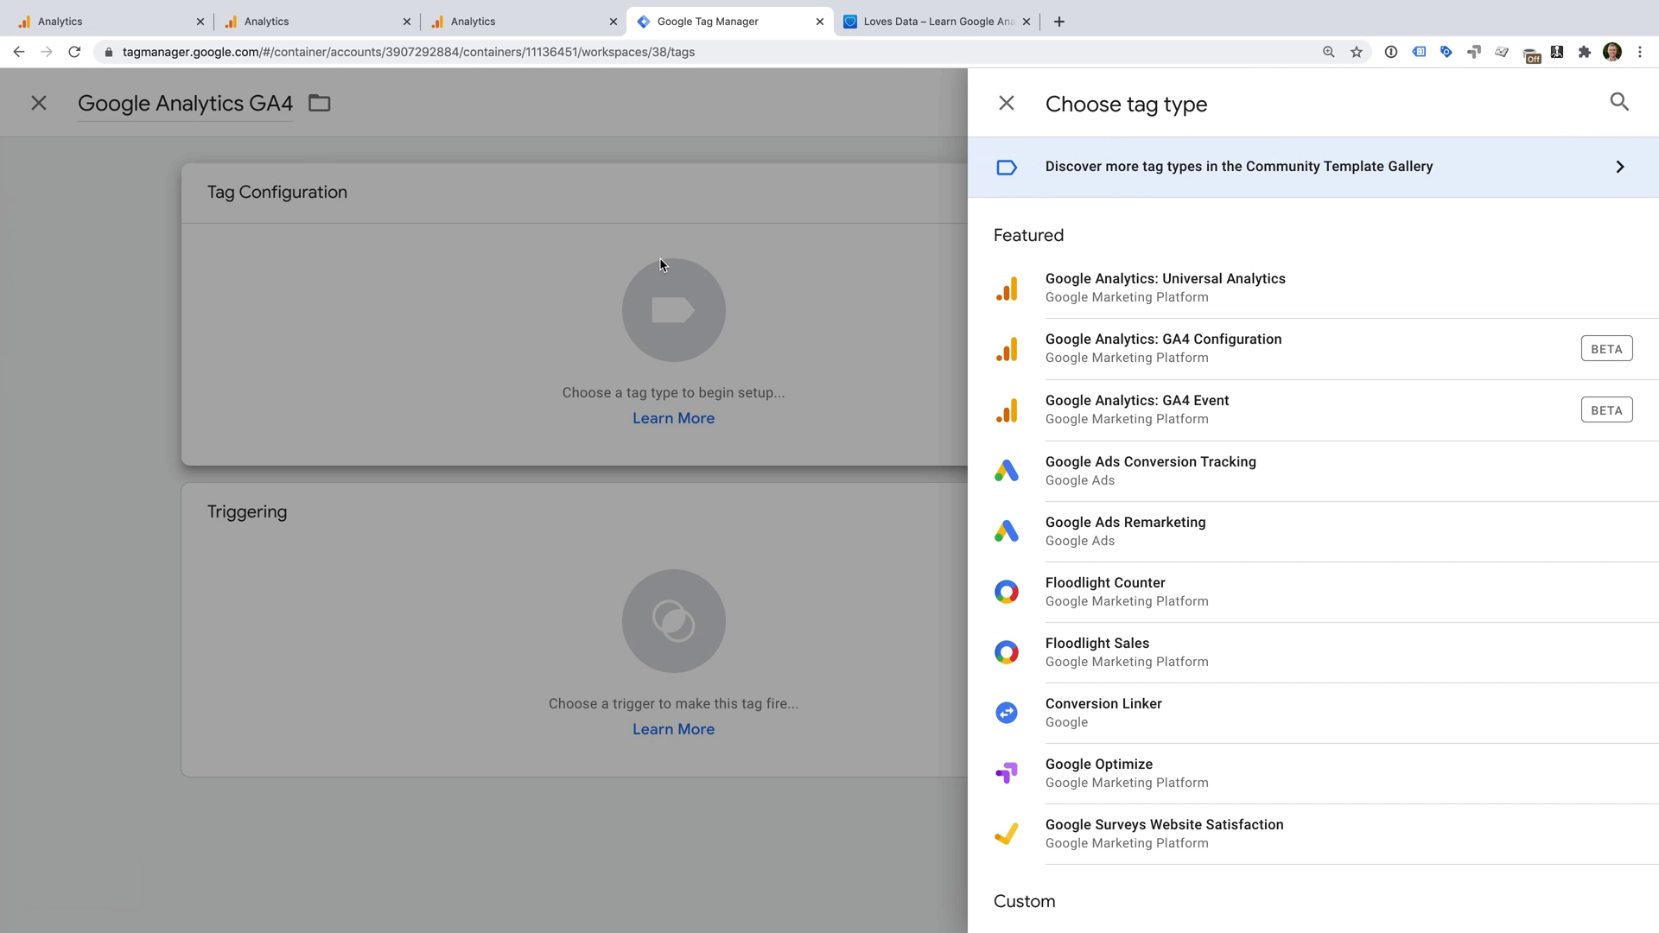
click(1265, 363)
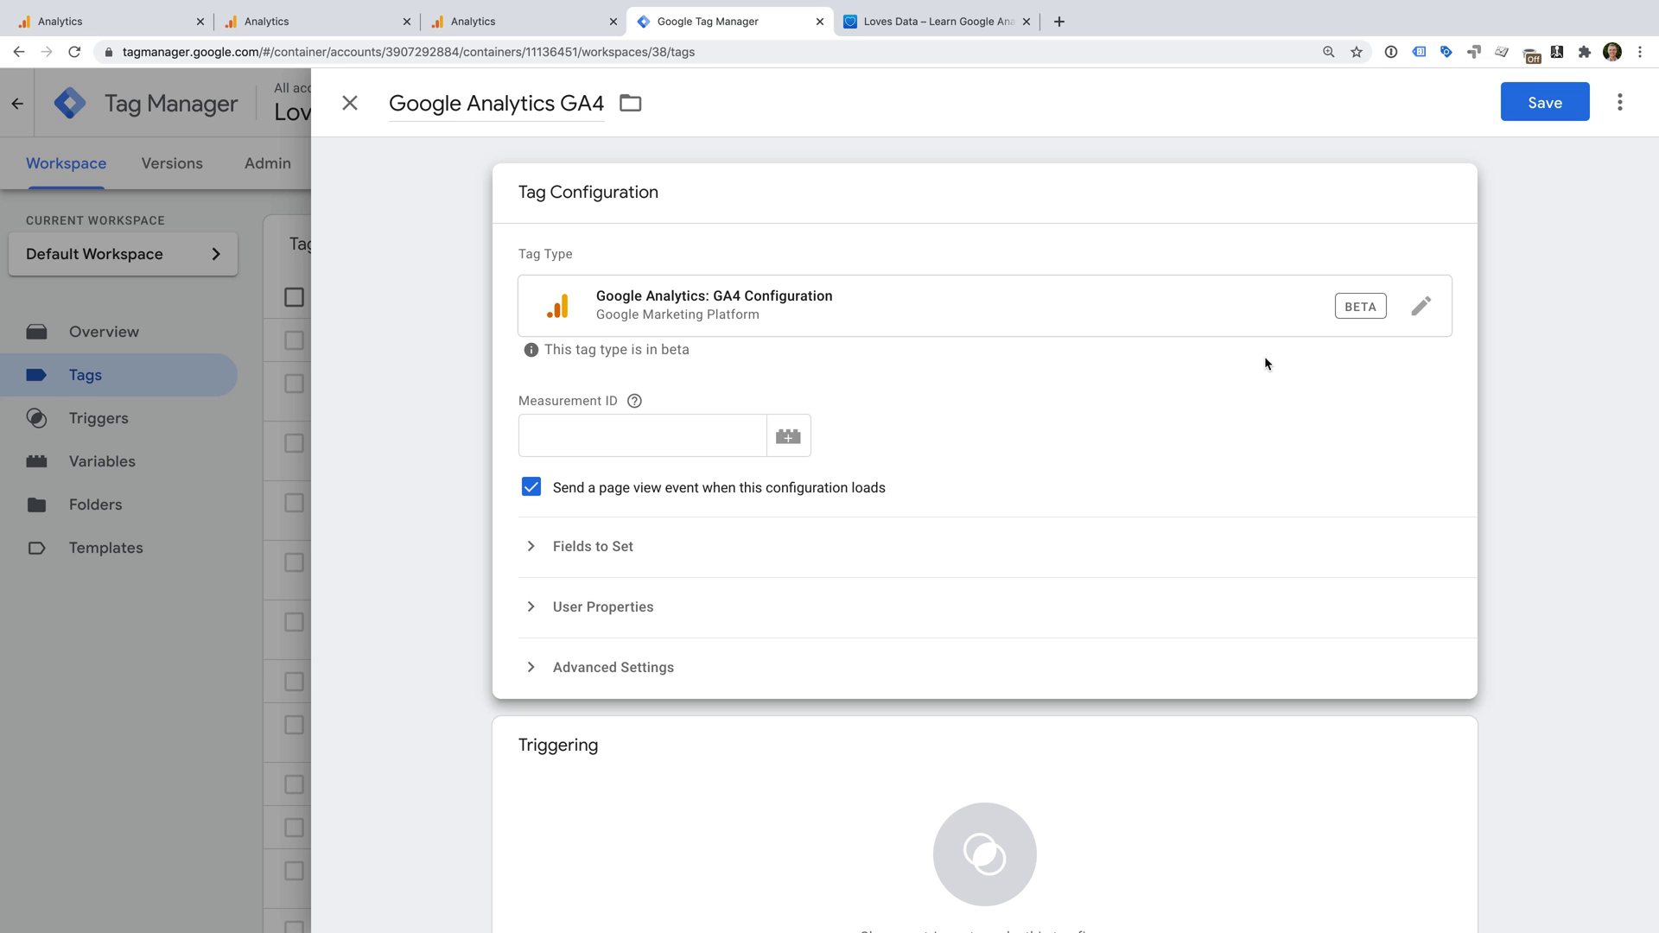
click(673, 434)
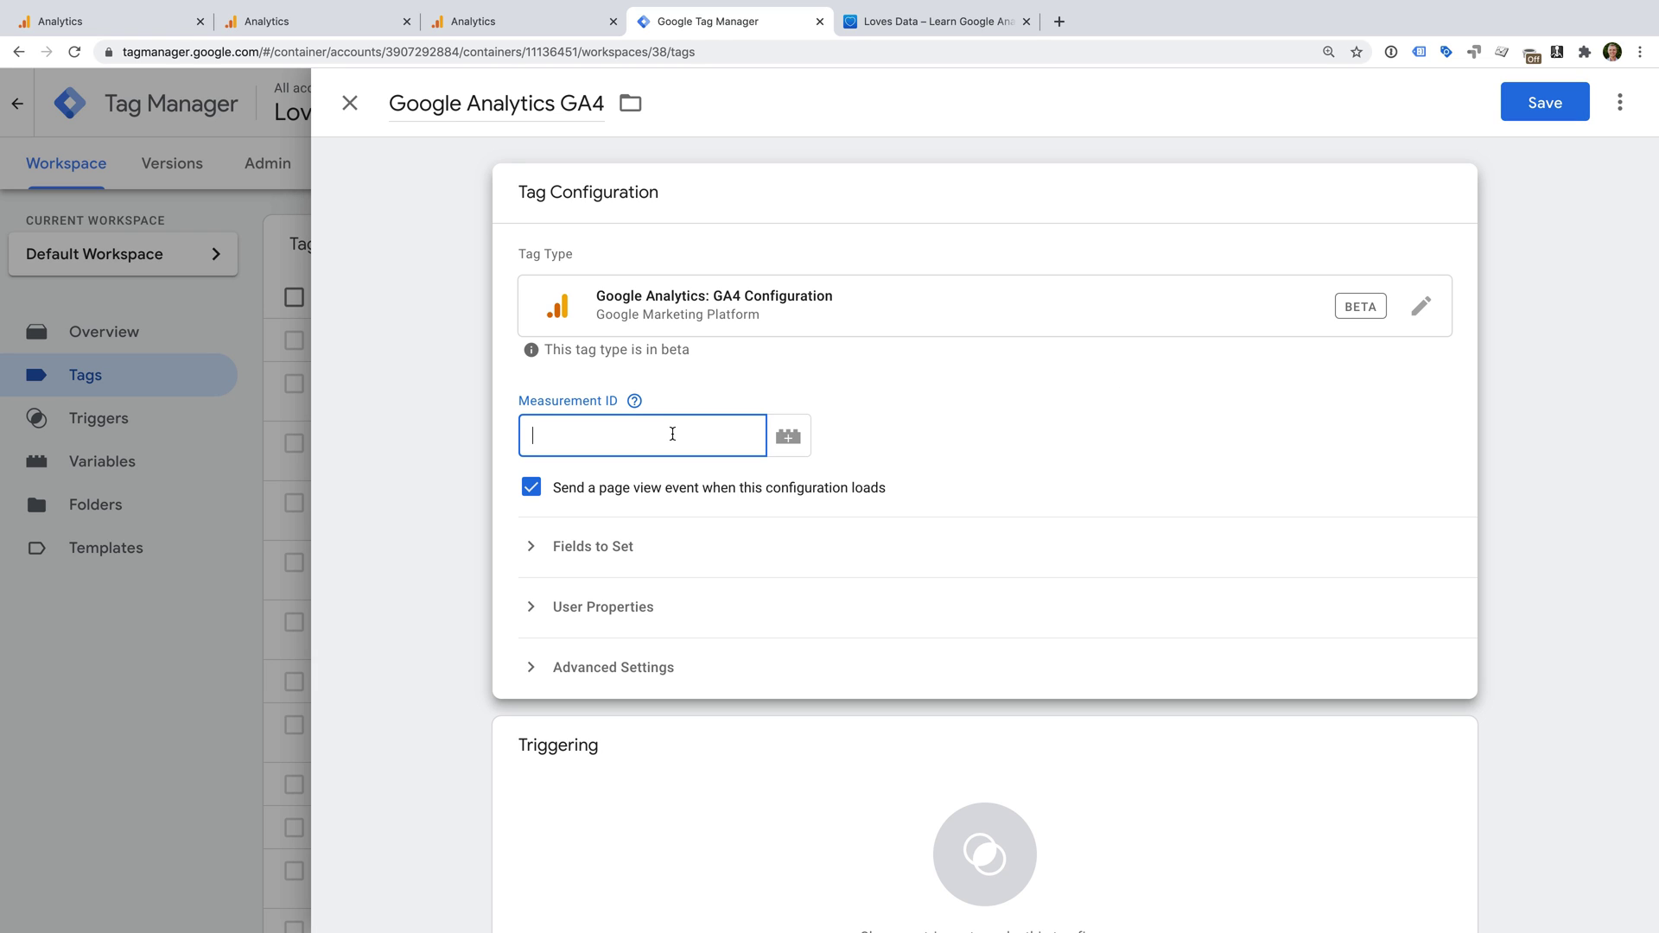
key(ctrl+v)
Make the tag fire on All Pages and save it.
scroll(982, 483, down, 2)
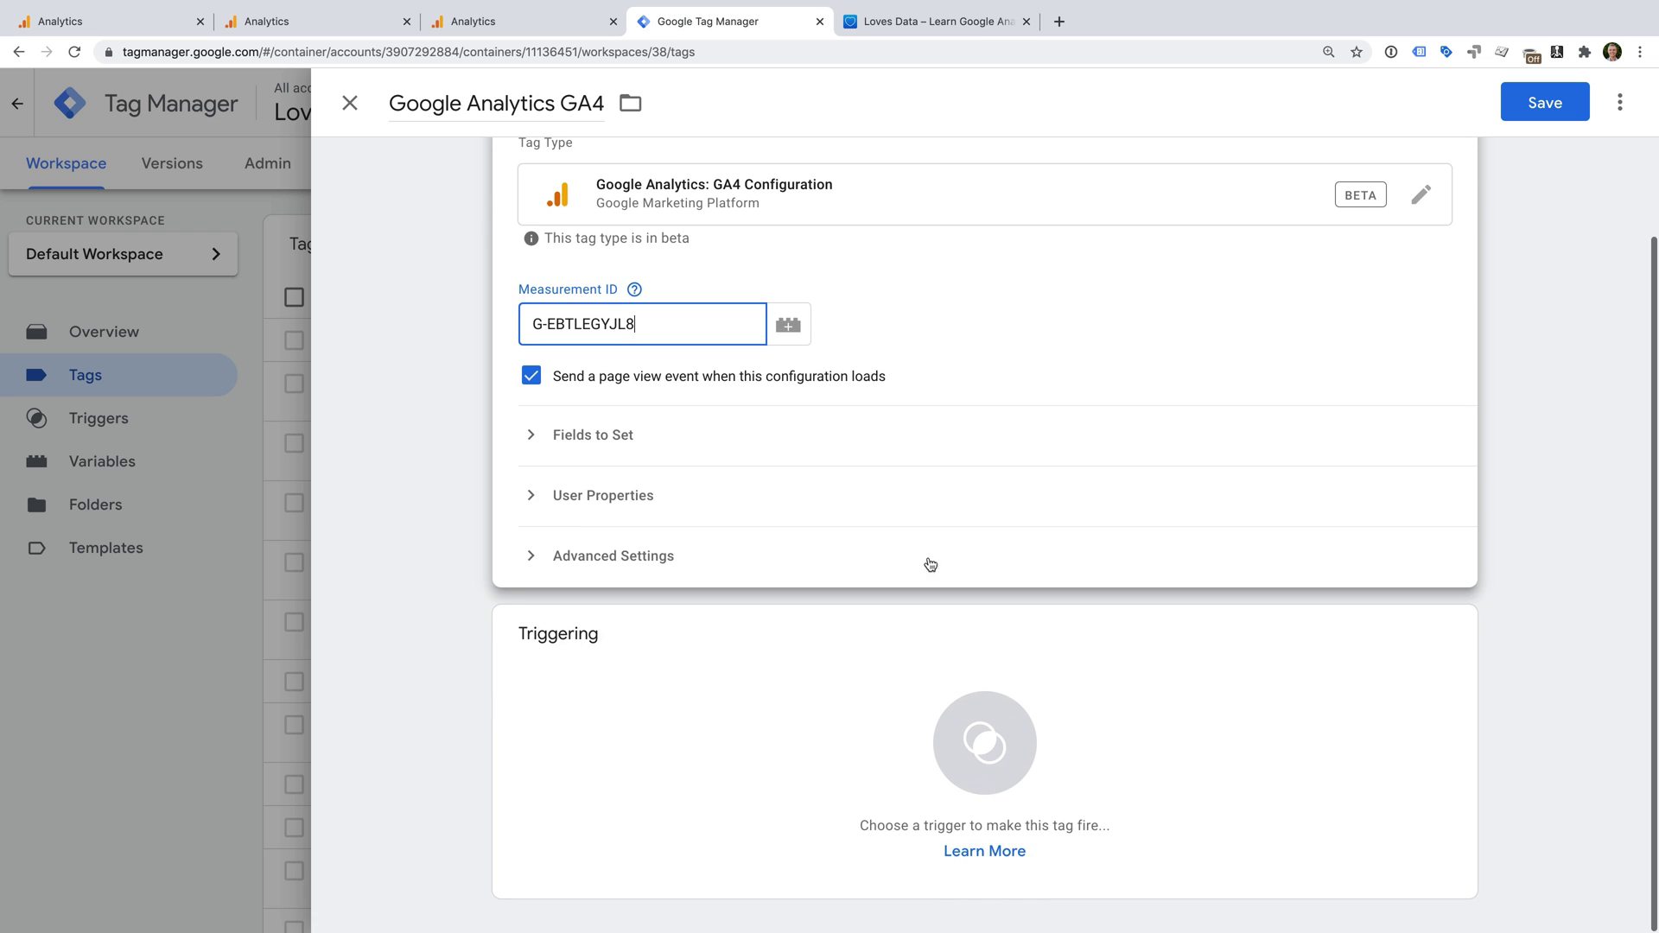
click(657, 701)
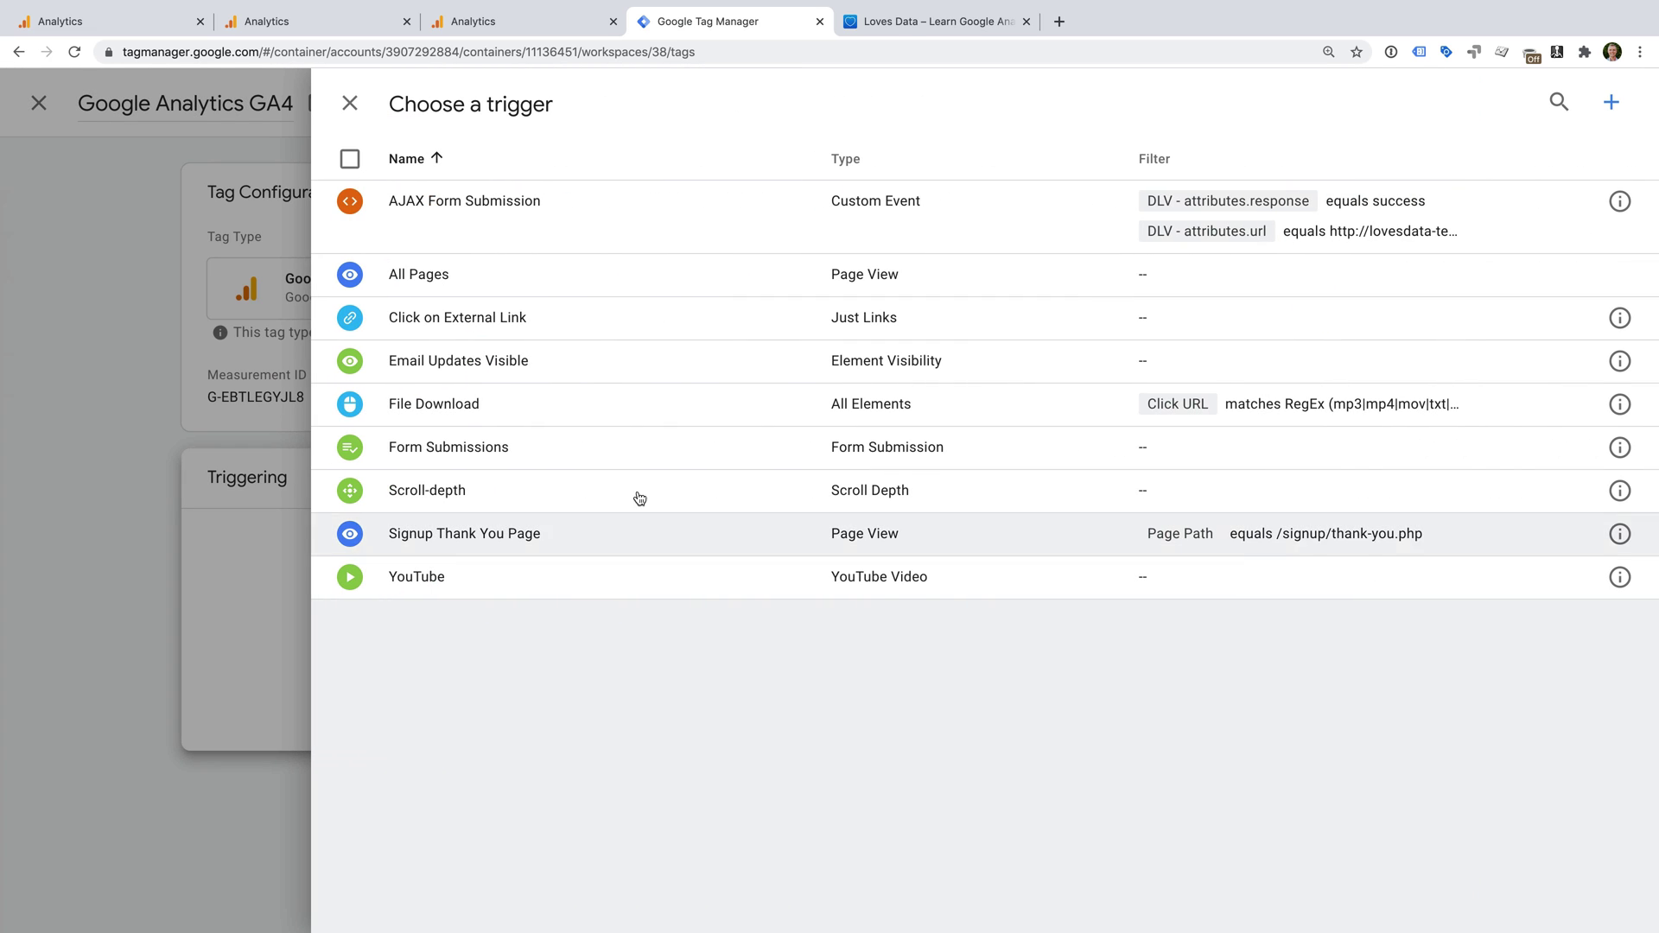
click(609, 287)
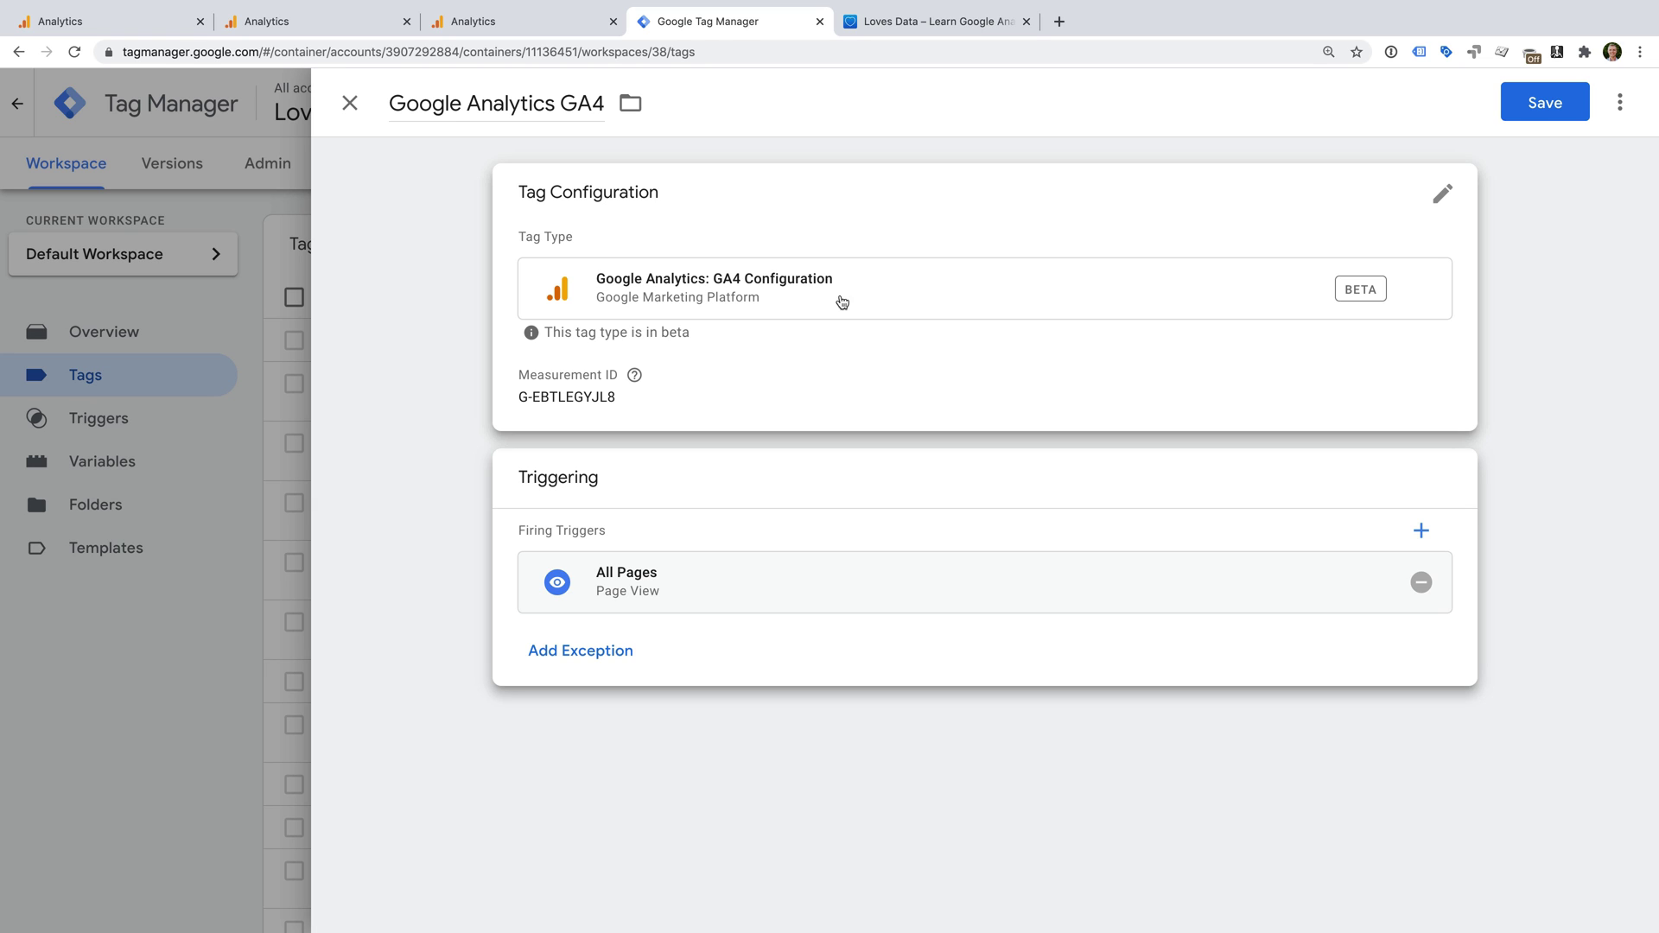
click(1545, 102)
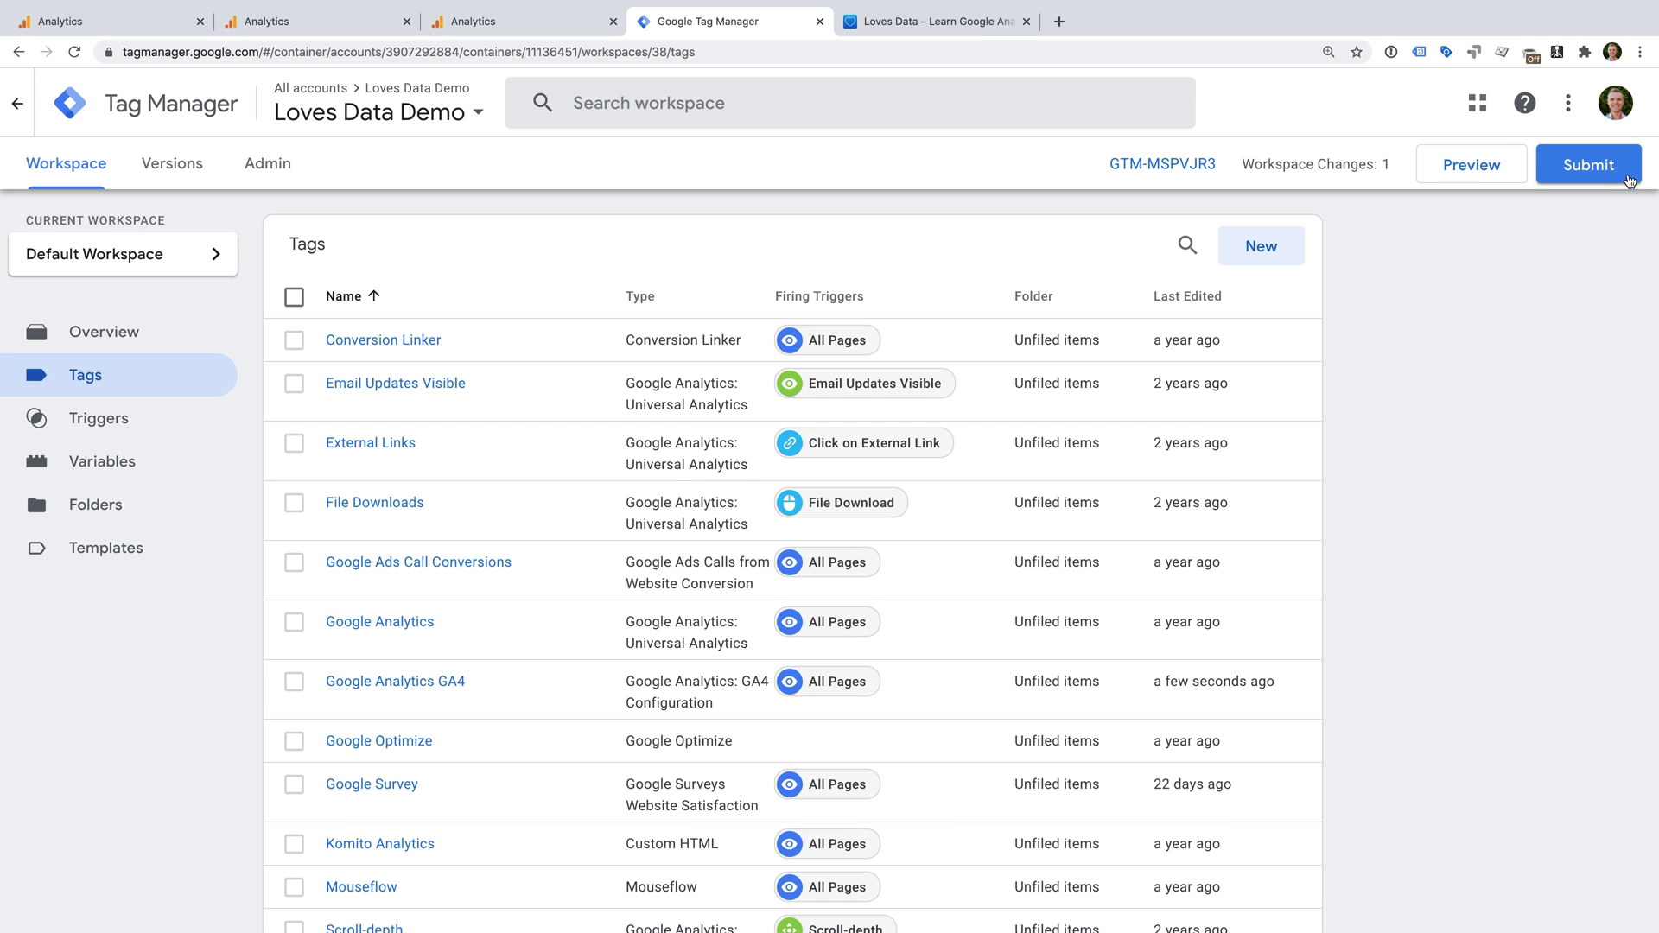
Publish the workspace as Version 22 'Added GA4', then bring up the lovesdata.com tab.
click(1588, 165)
click(779, 347)
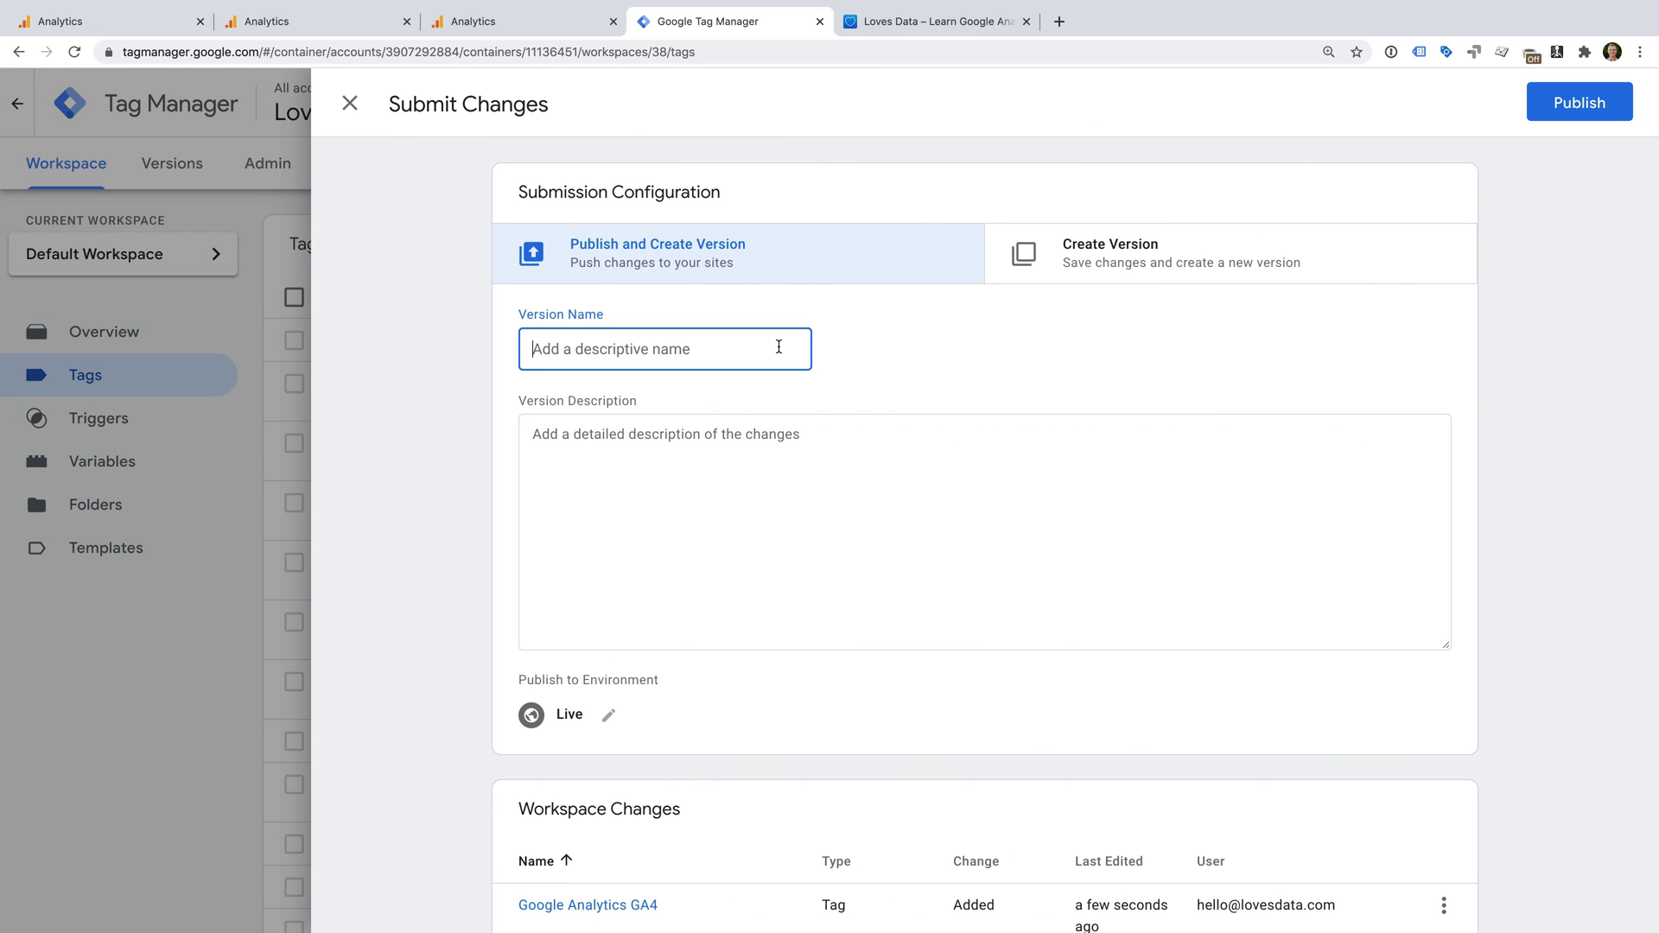
text(Added GA4)
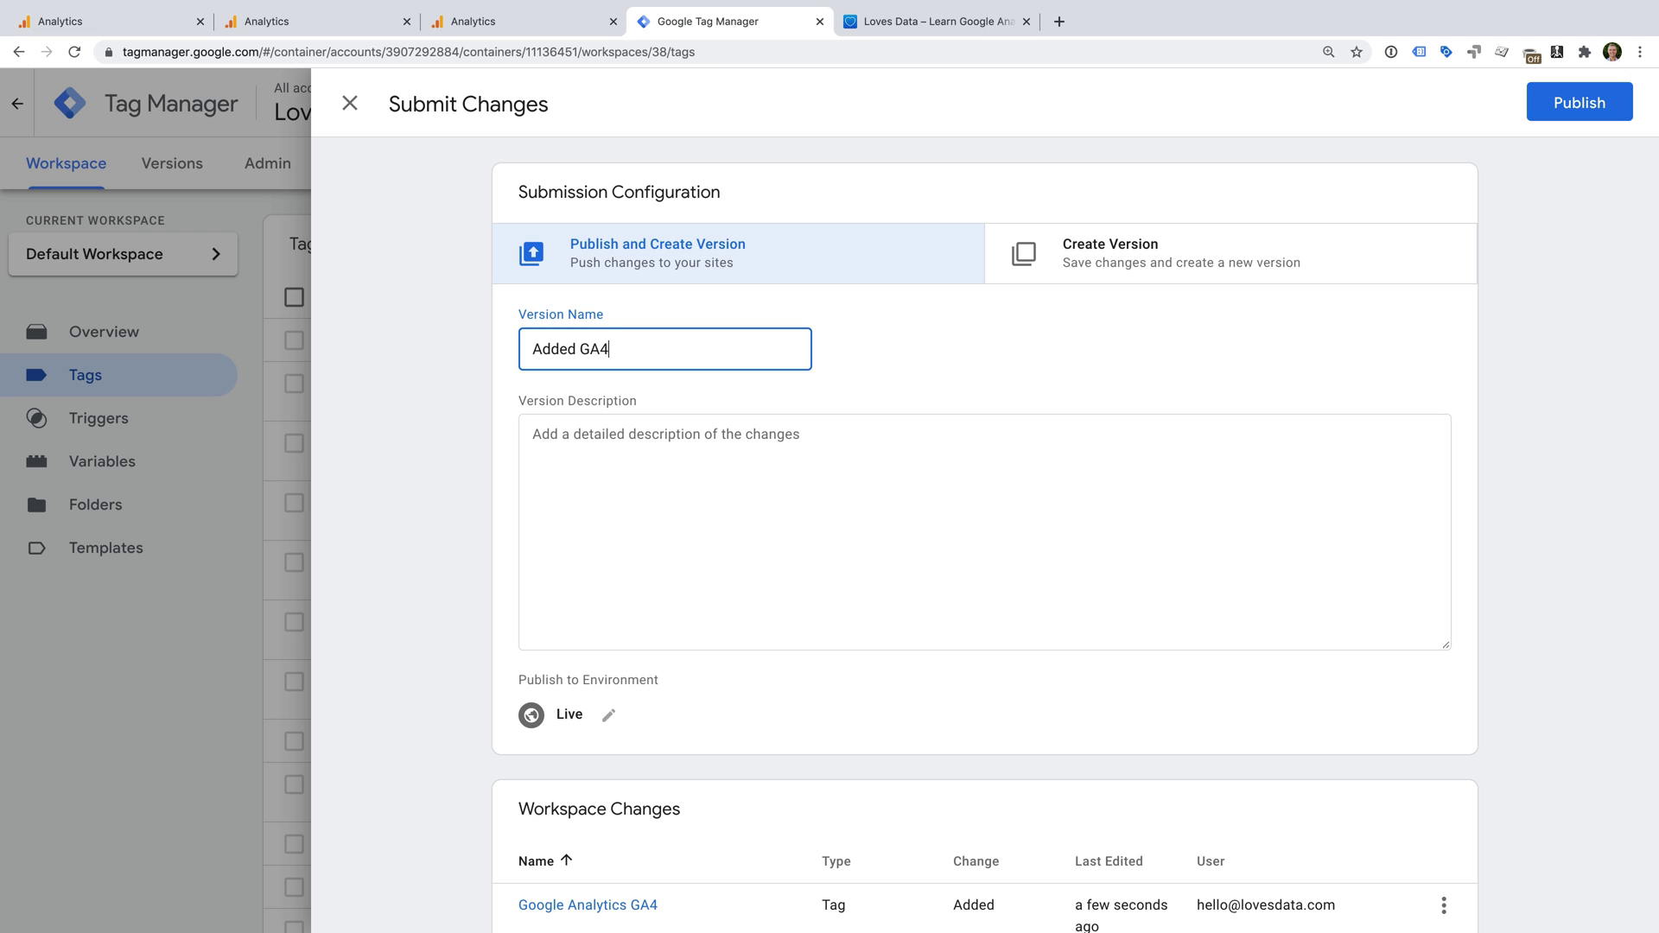
click(1599, 103)
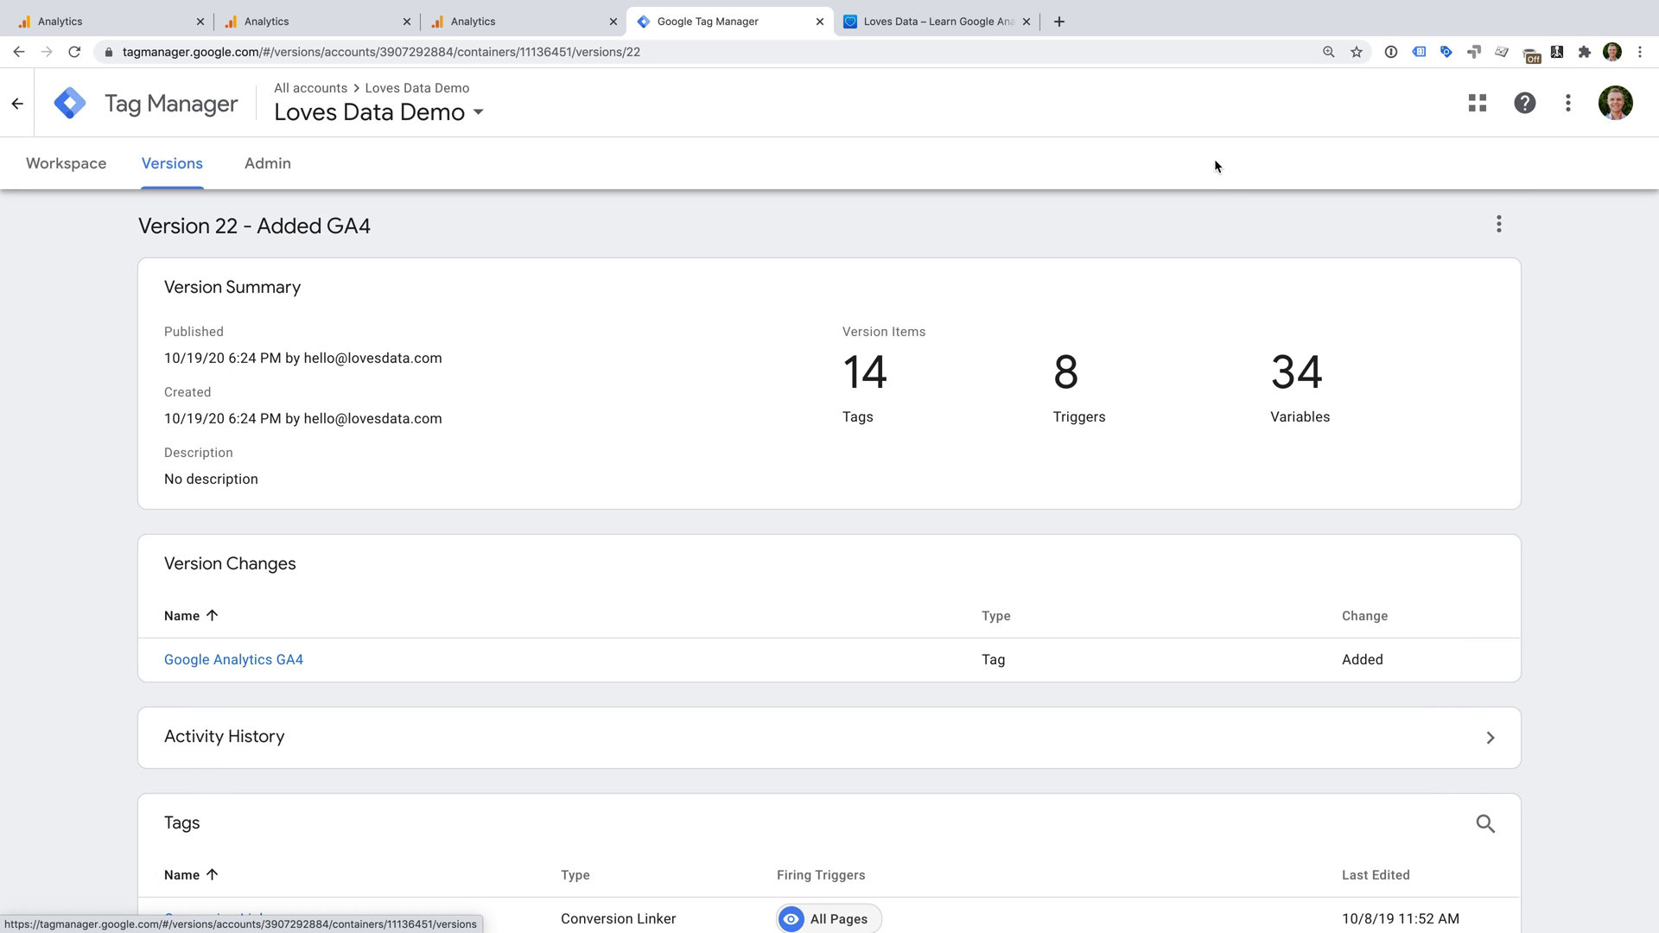
click(962, 26)
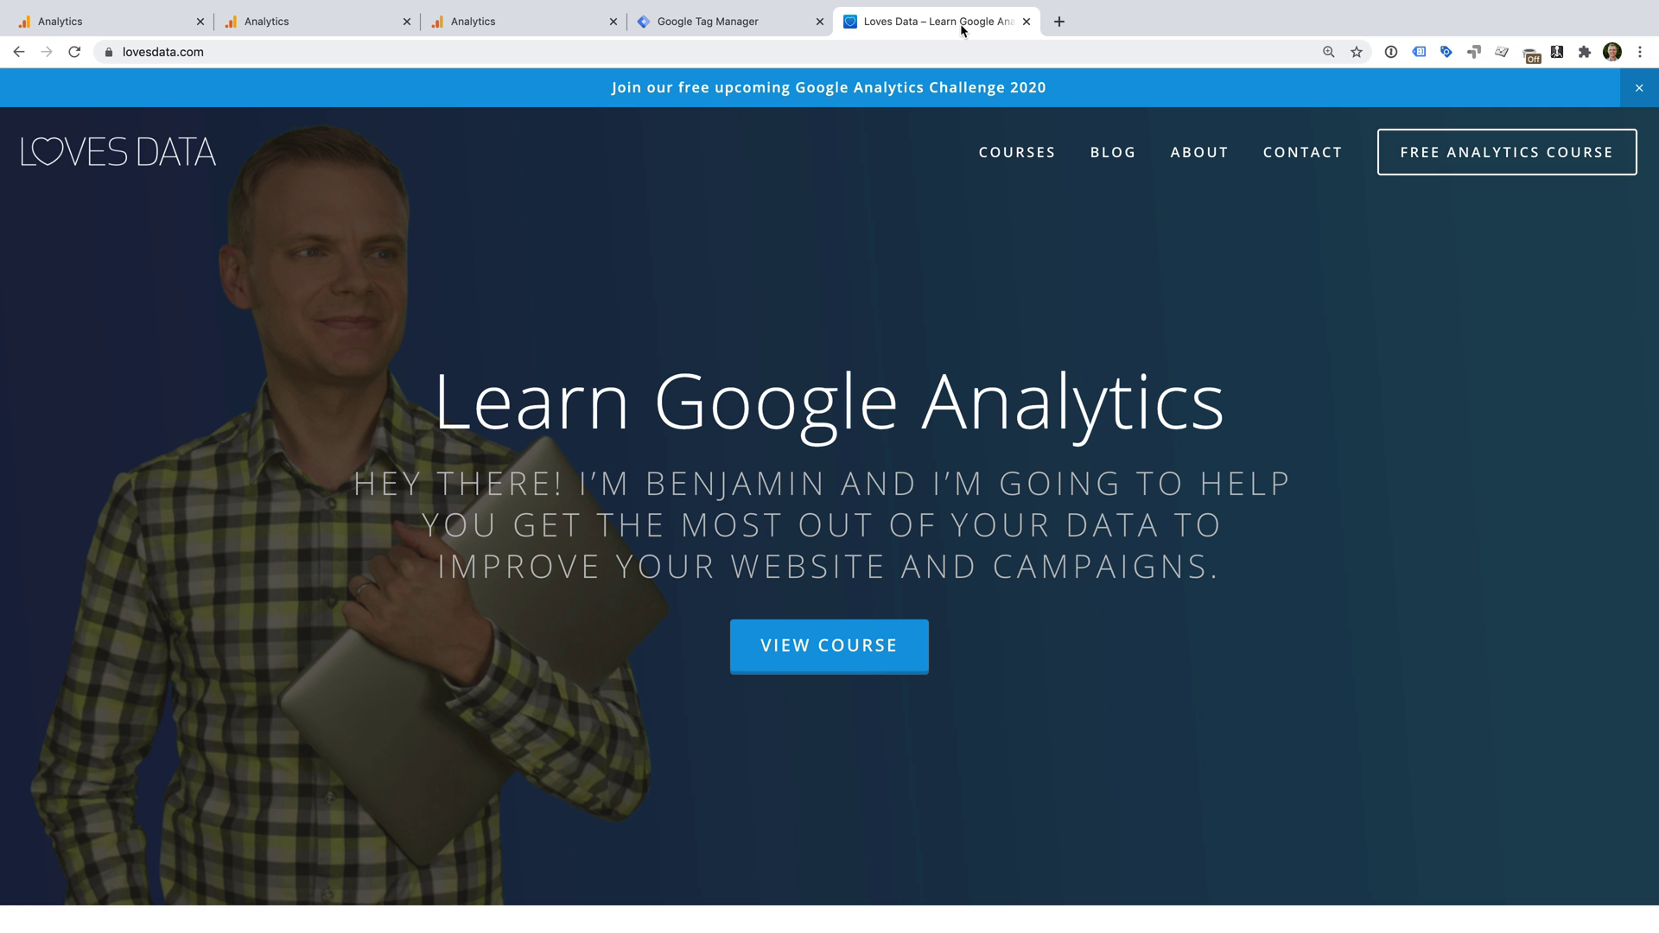
Reload lovesdata.com to fire the tag, then close Web stream details in Analytics.
key(super+r)
click(542, 30)
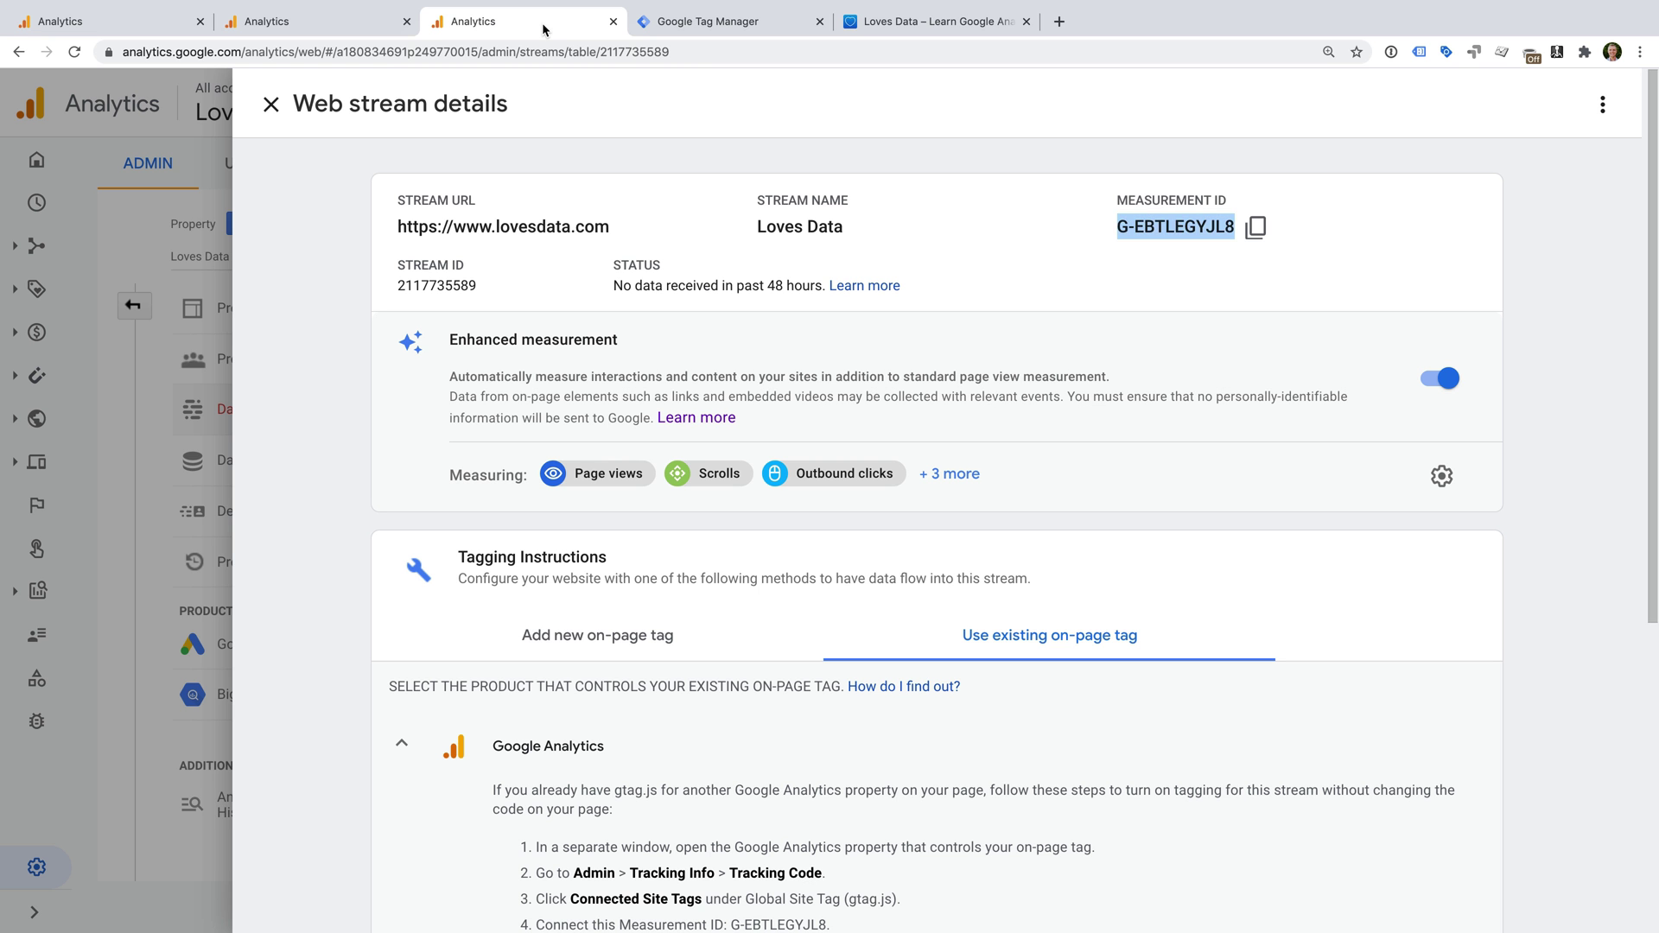
click(271, 103)
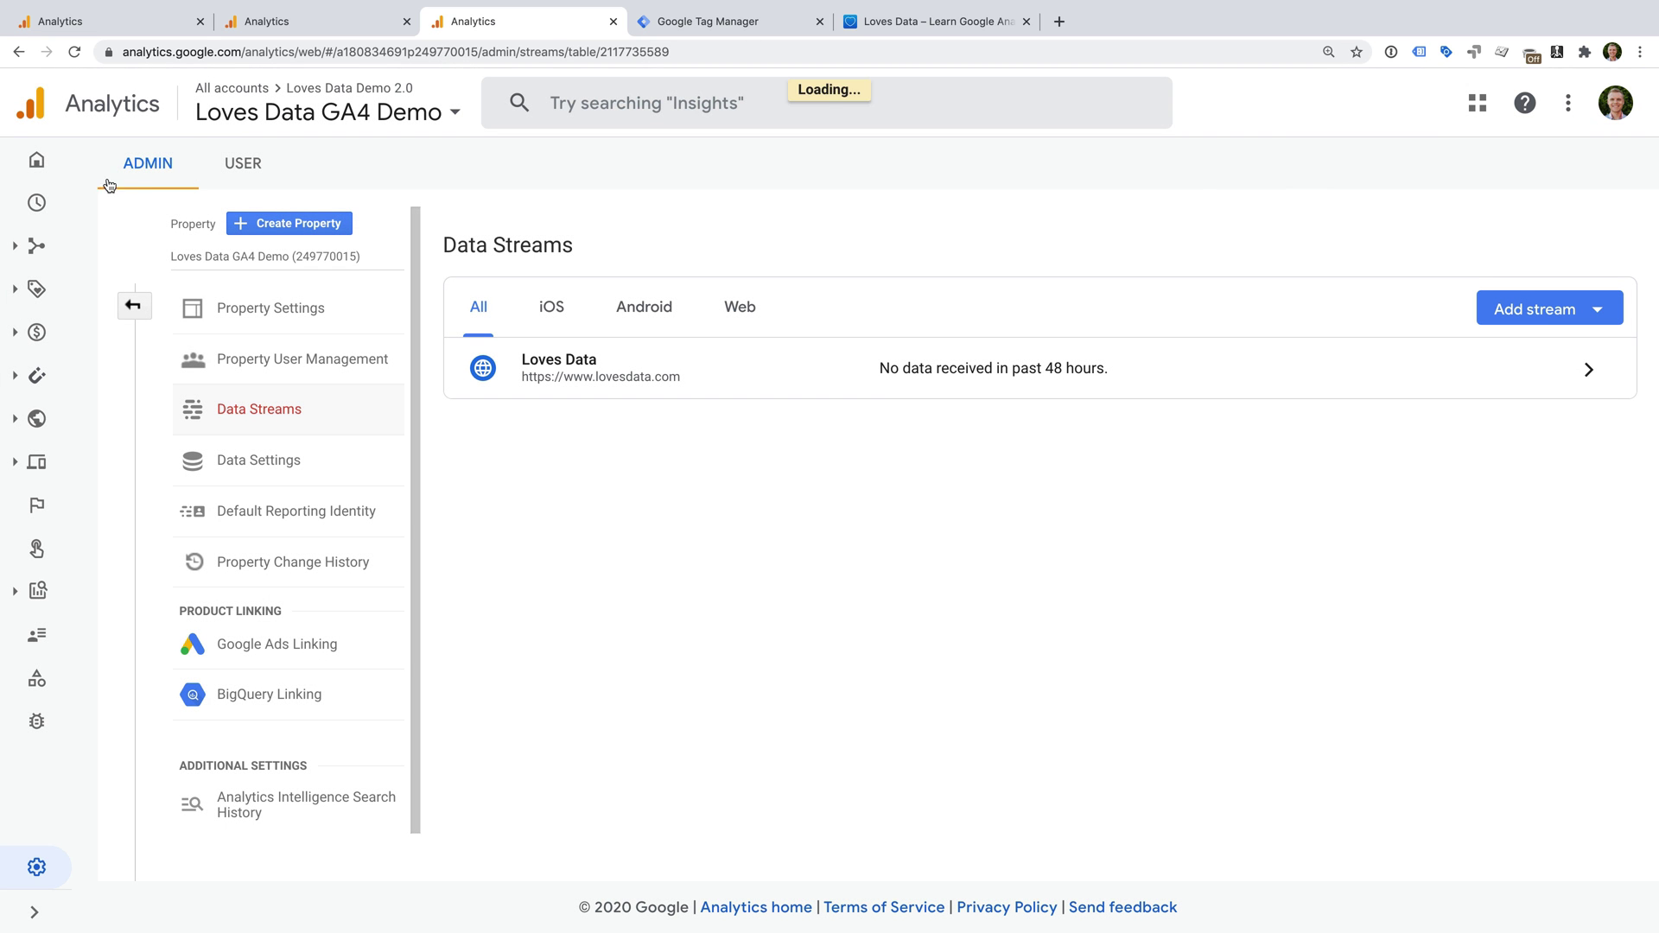
Check the Realtime overview for 1 homepage view and view the user snapshot.
click(35, 208)
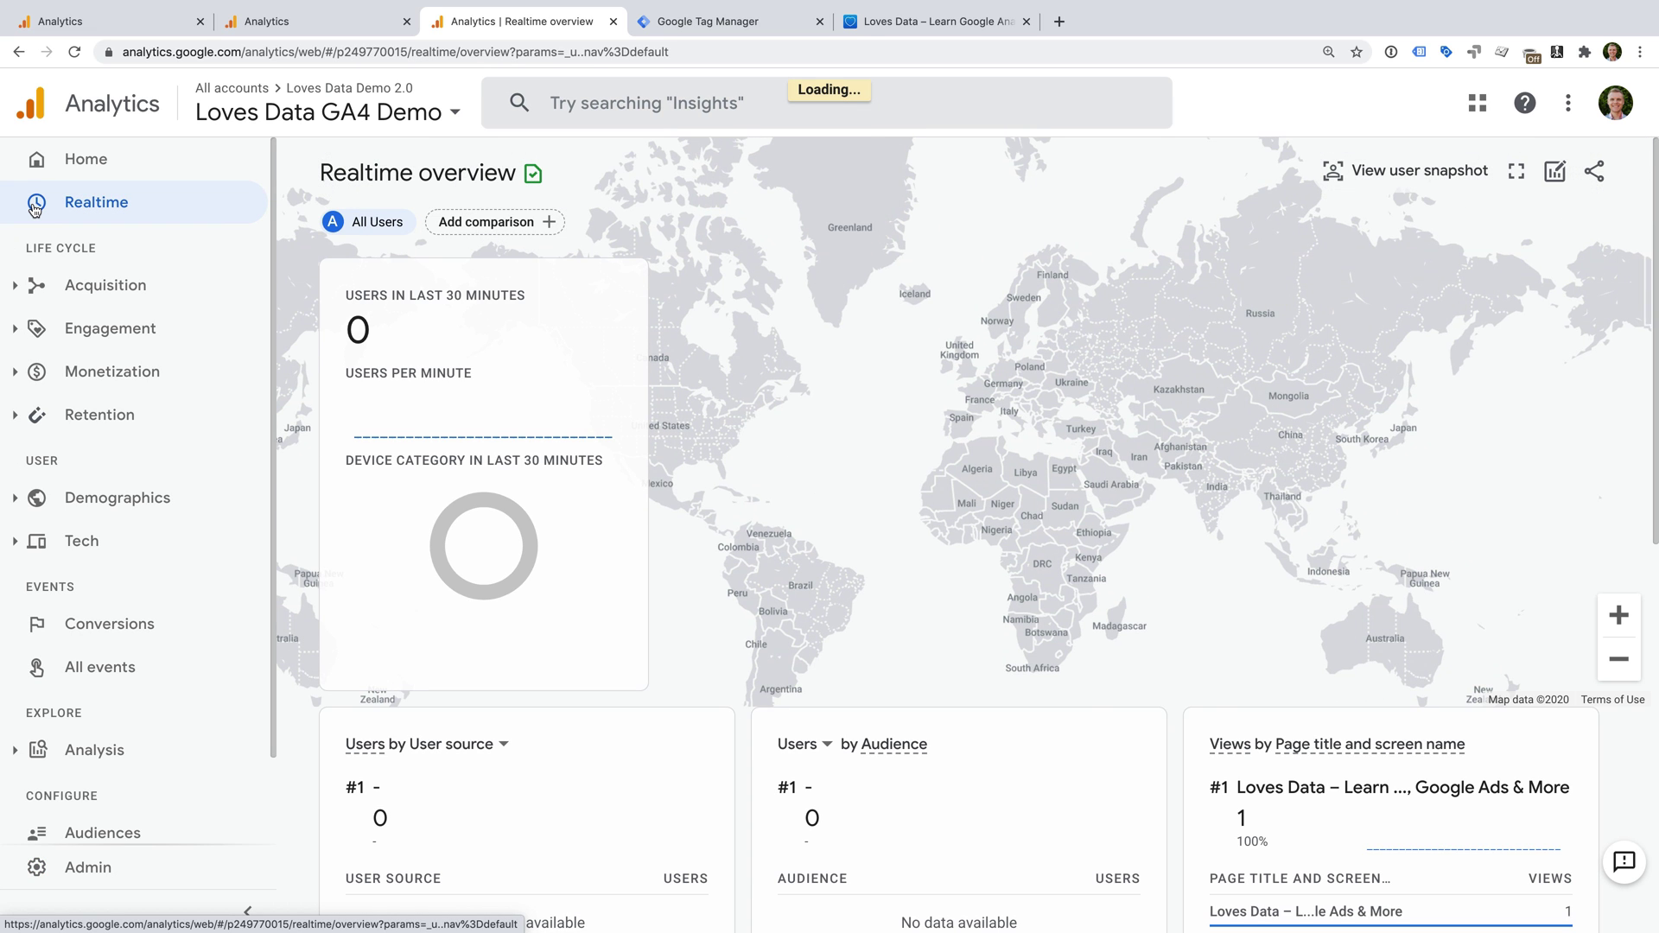
click(1350, 176)
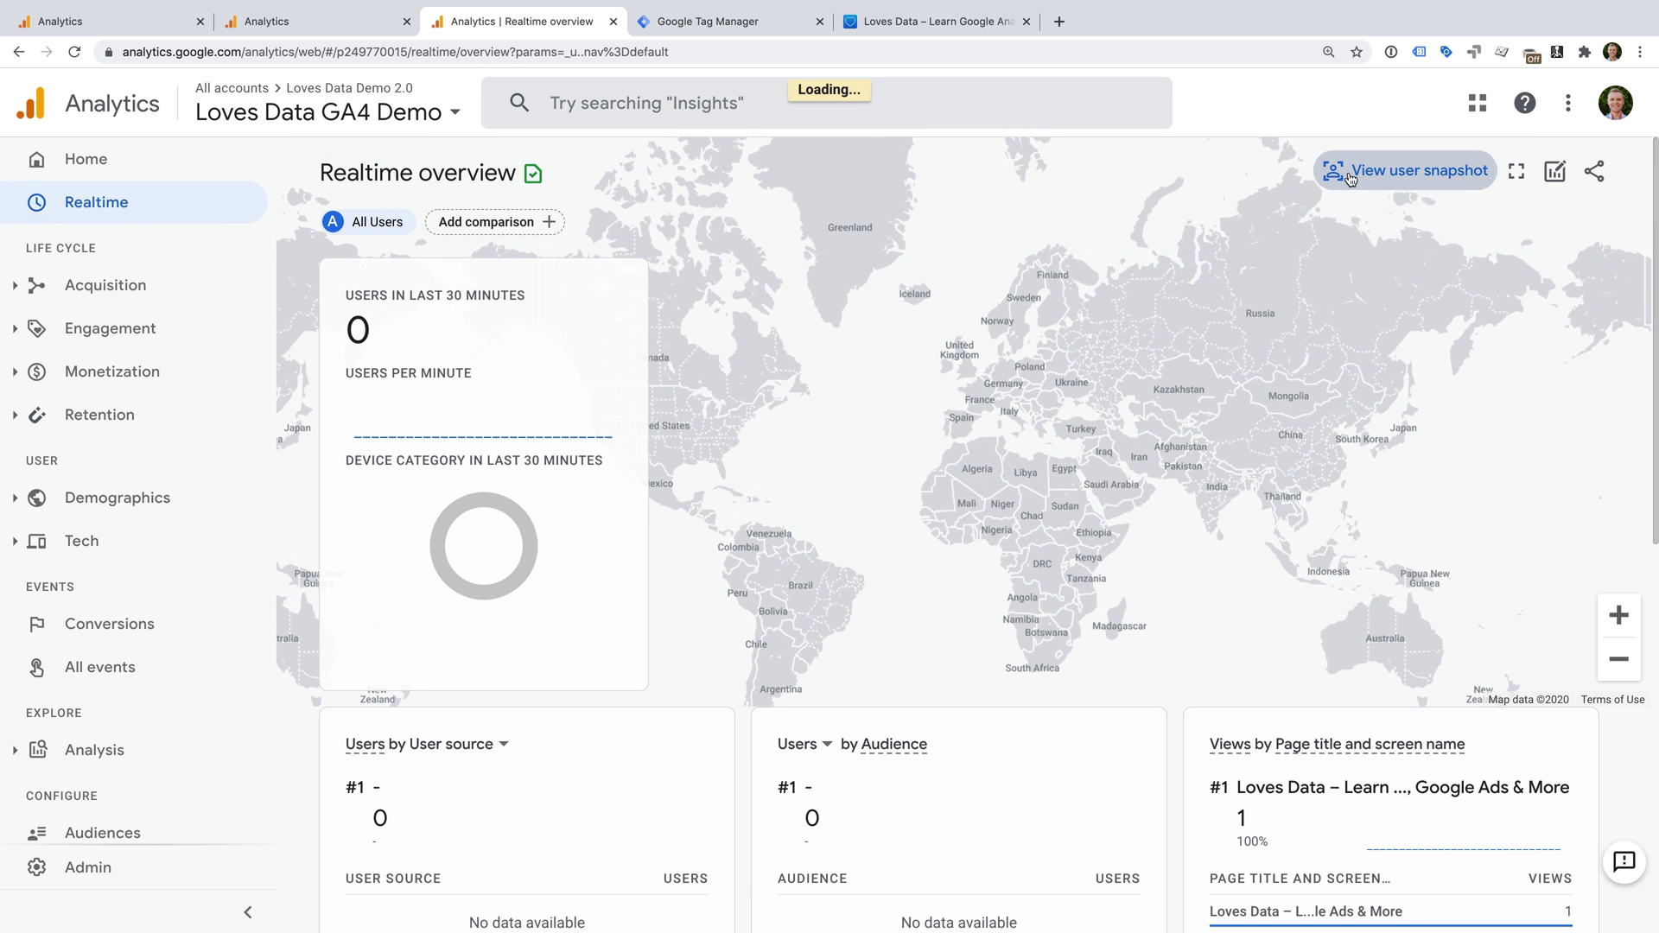